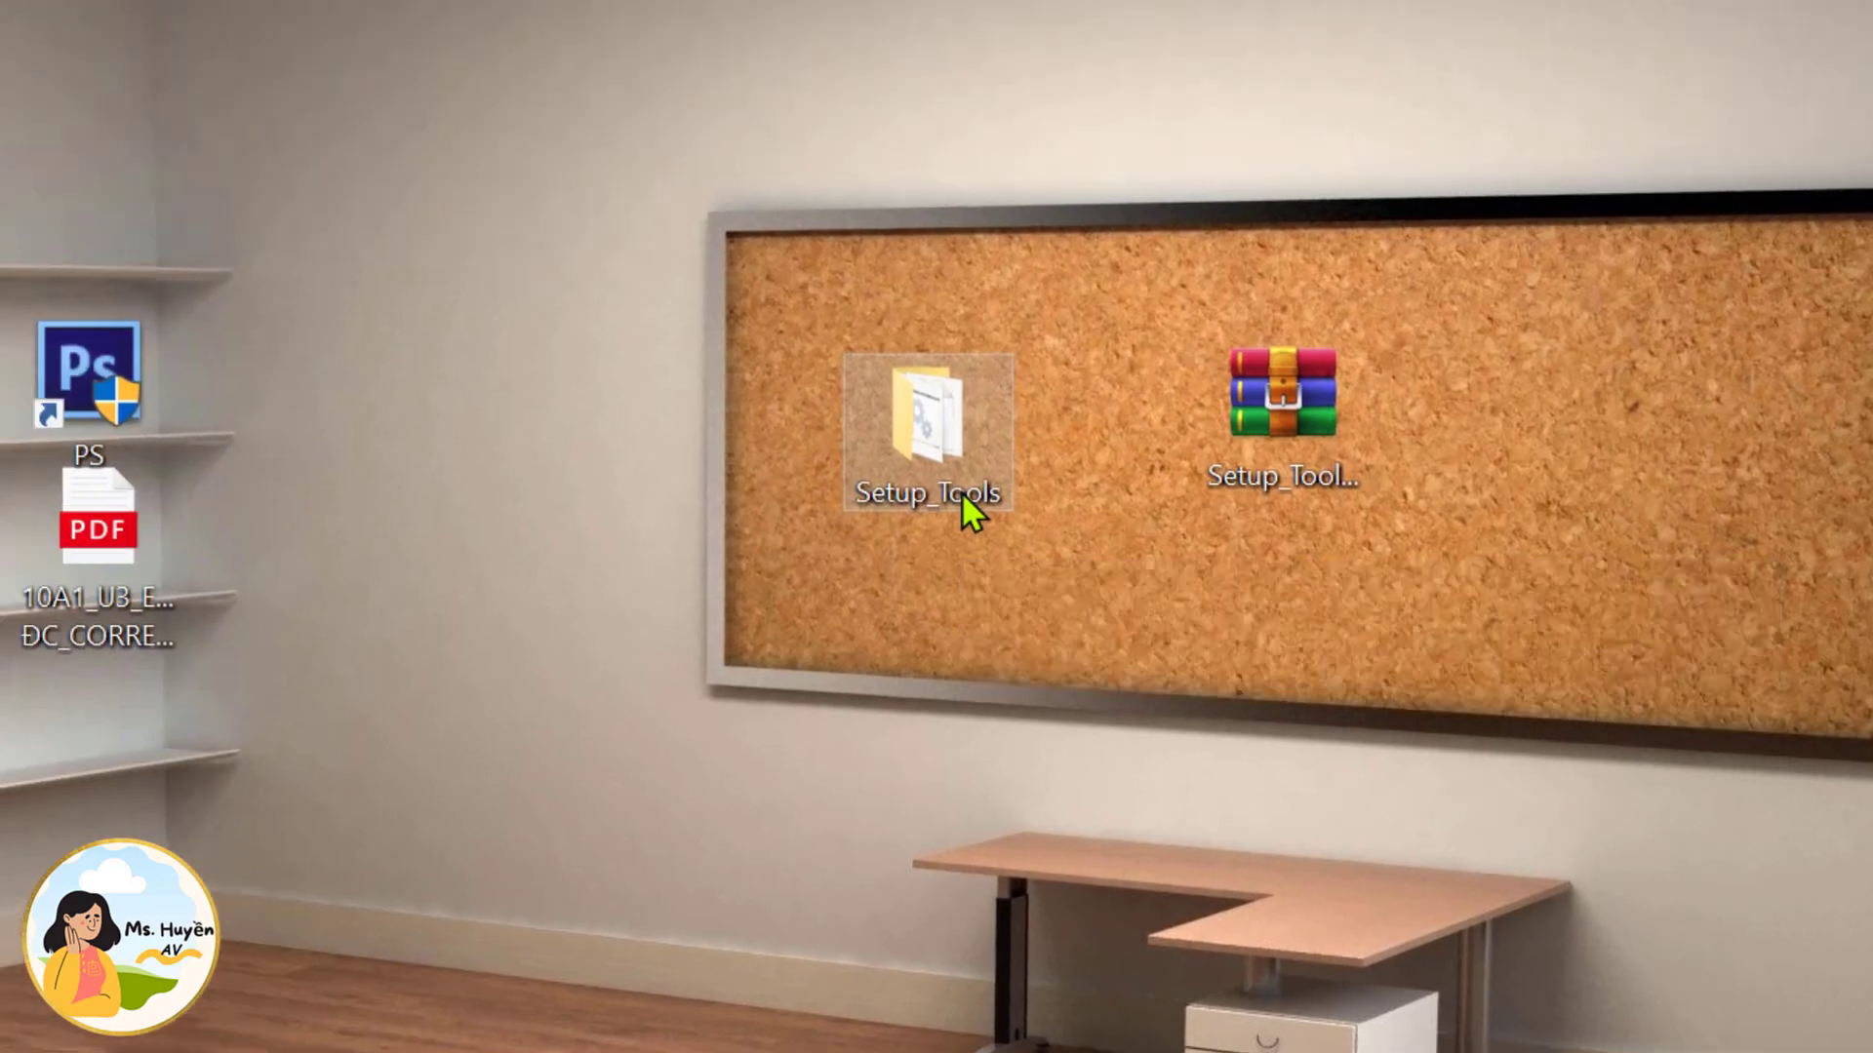
Install the DaoTun add-in by running Install_DaoTun.cmd from the Setup_Tools folder on the desktop, and minimize the folder window.
double_click(962, 493)
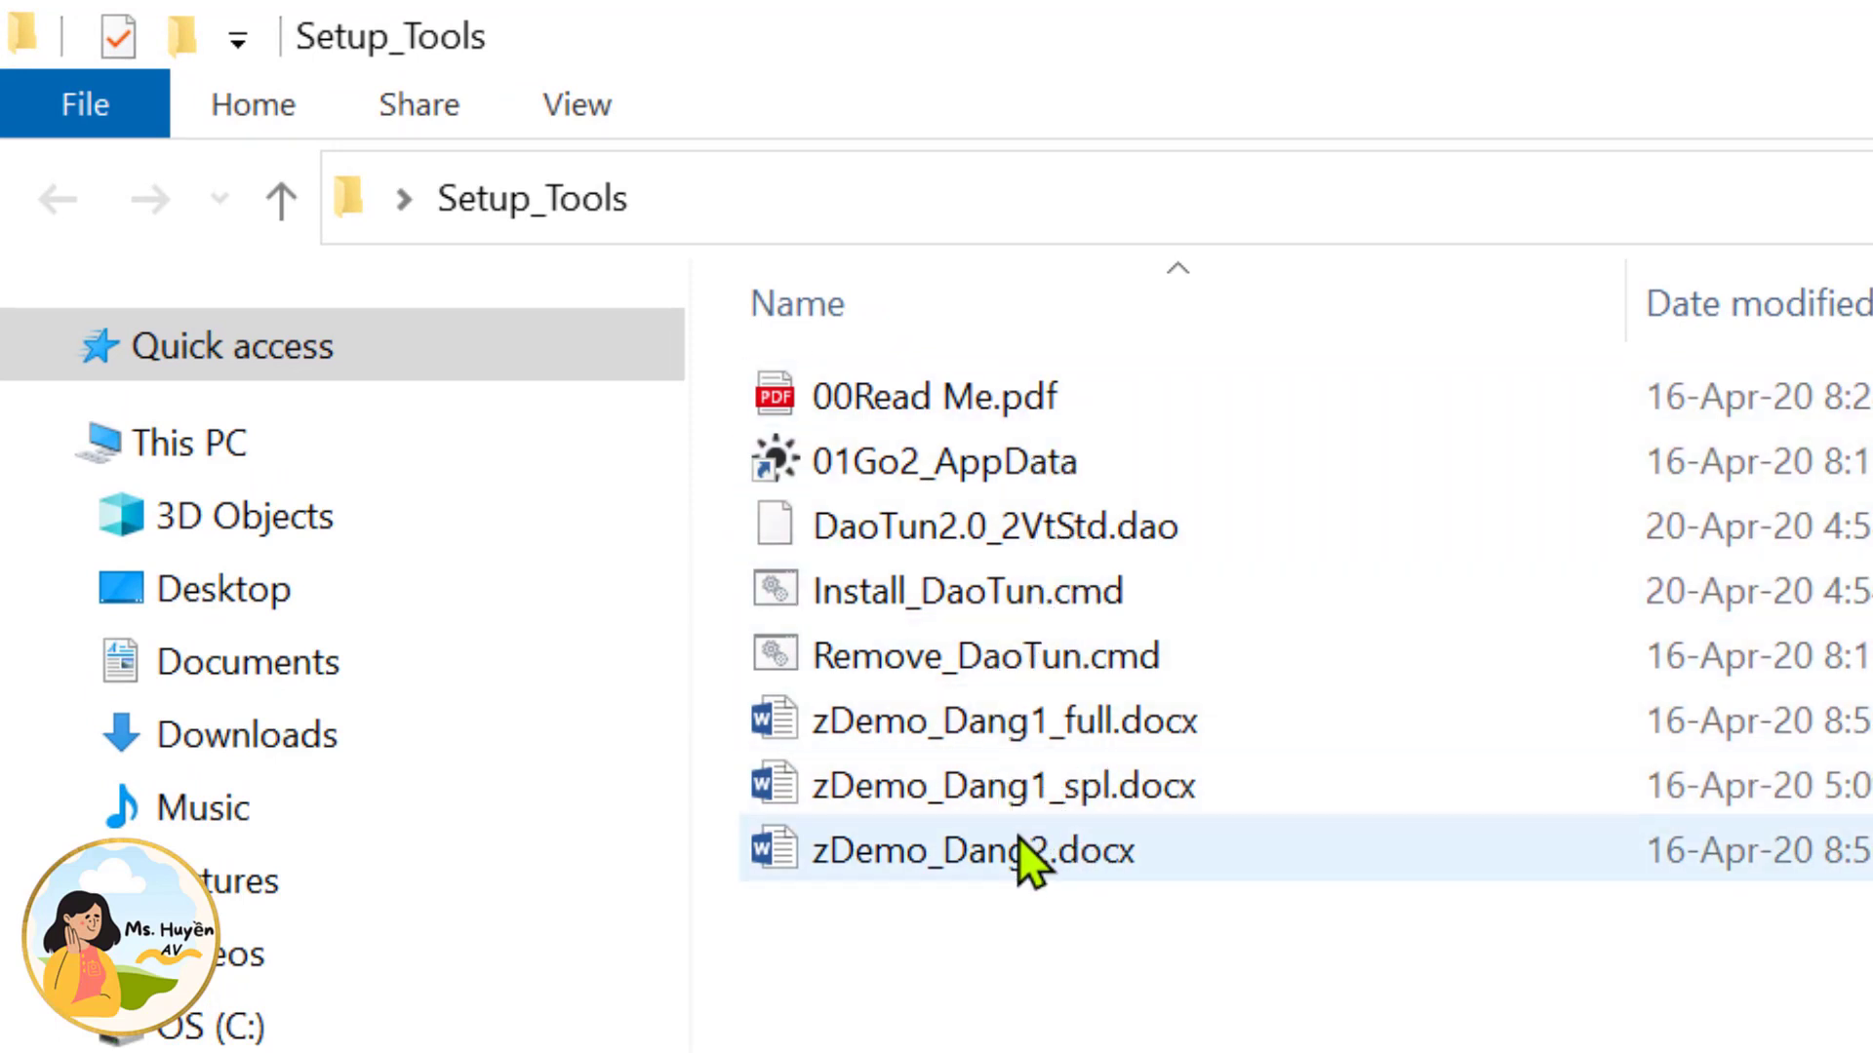
double_click(1038, 605)
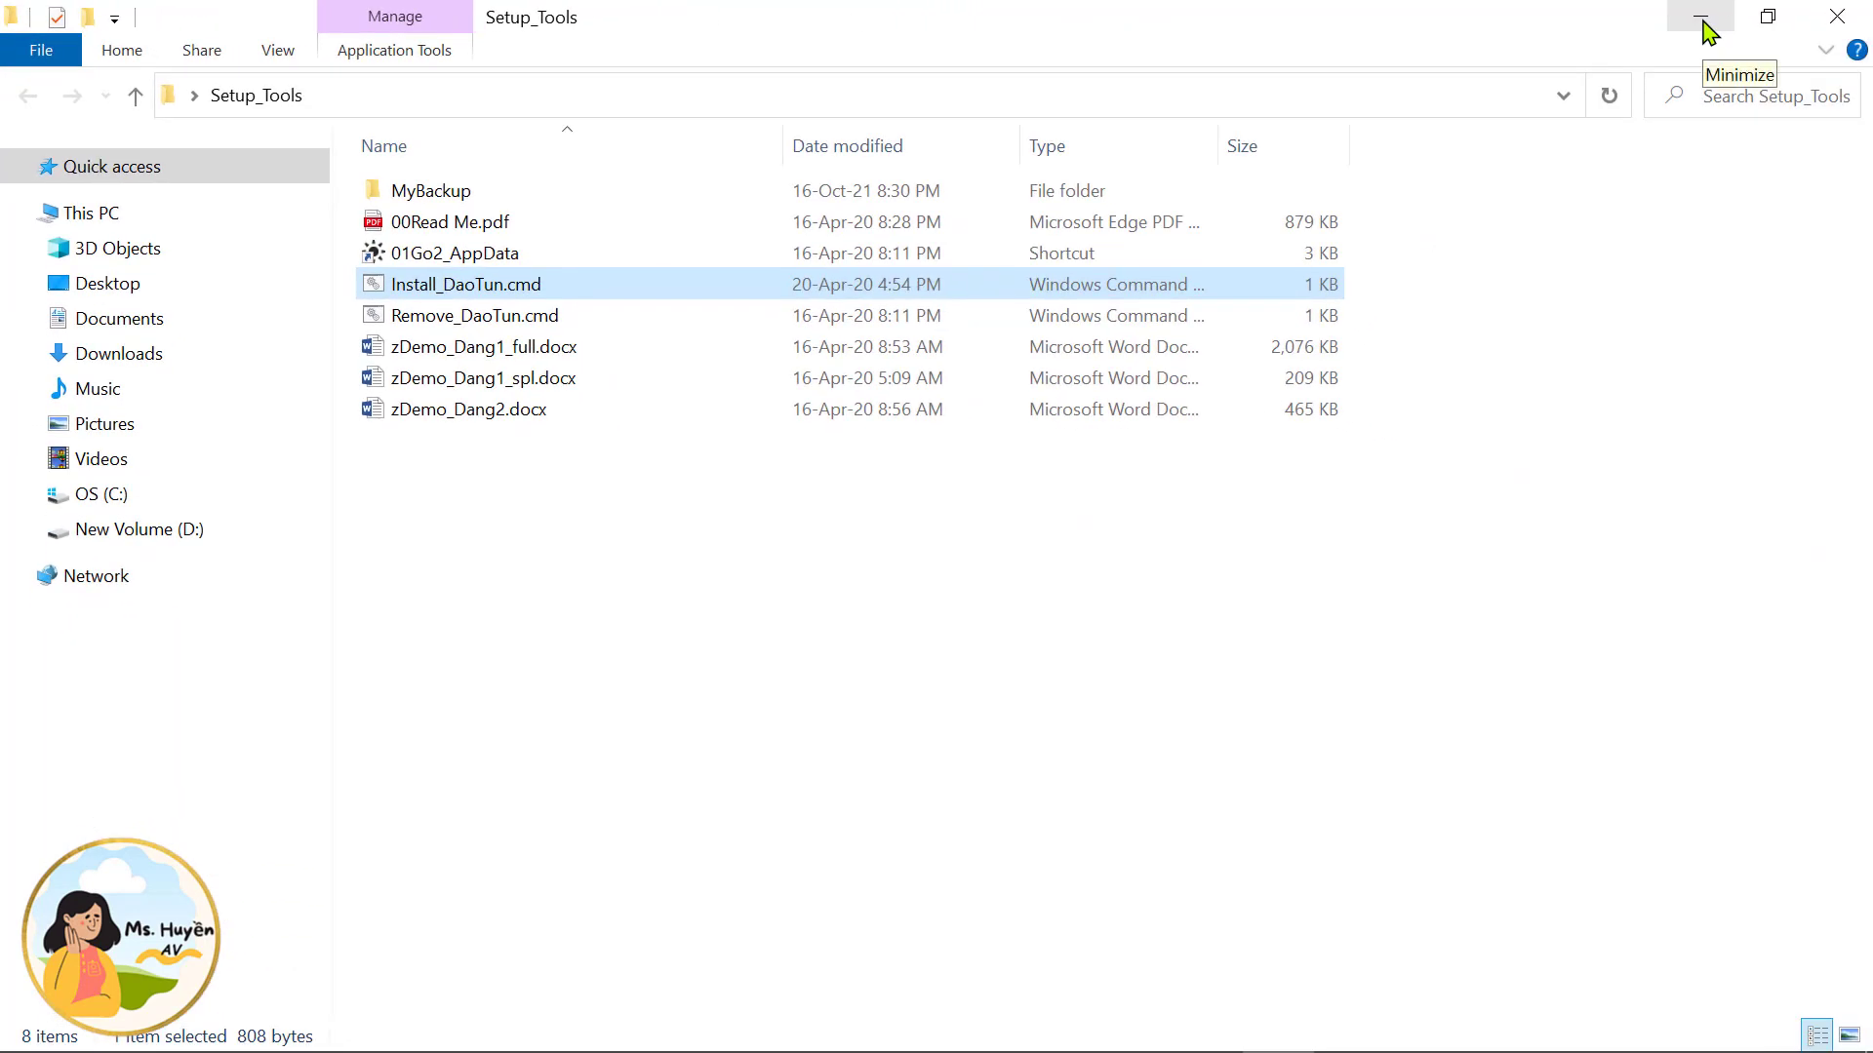
left_click(1704, 27)
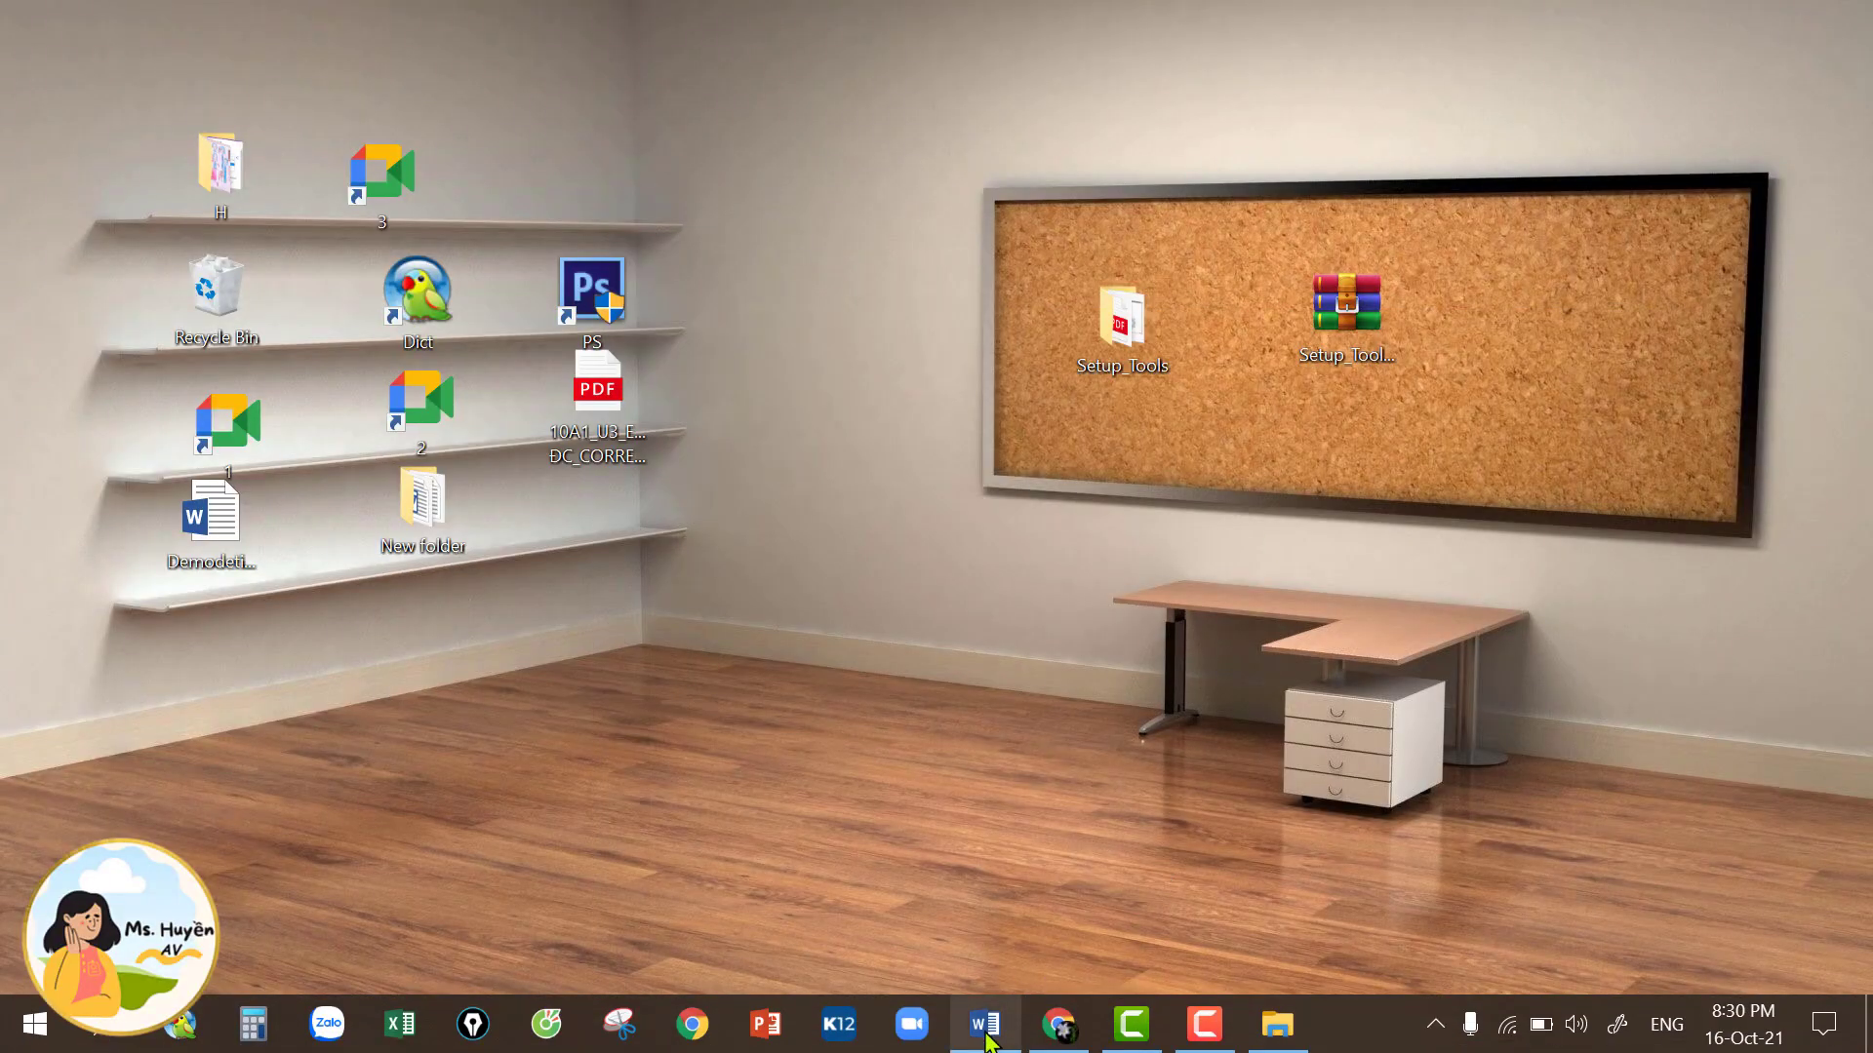
Switch to Word and display the commands of the installed MrDao_Tab add-in.
mouse_move(985, 1042)
left_click(985, 878)
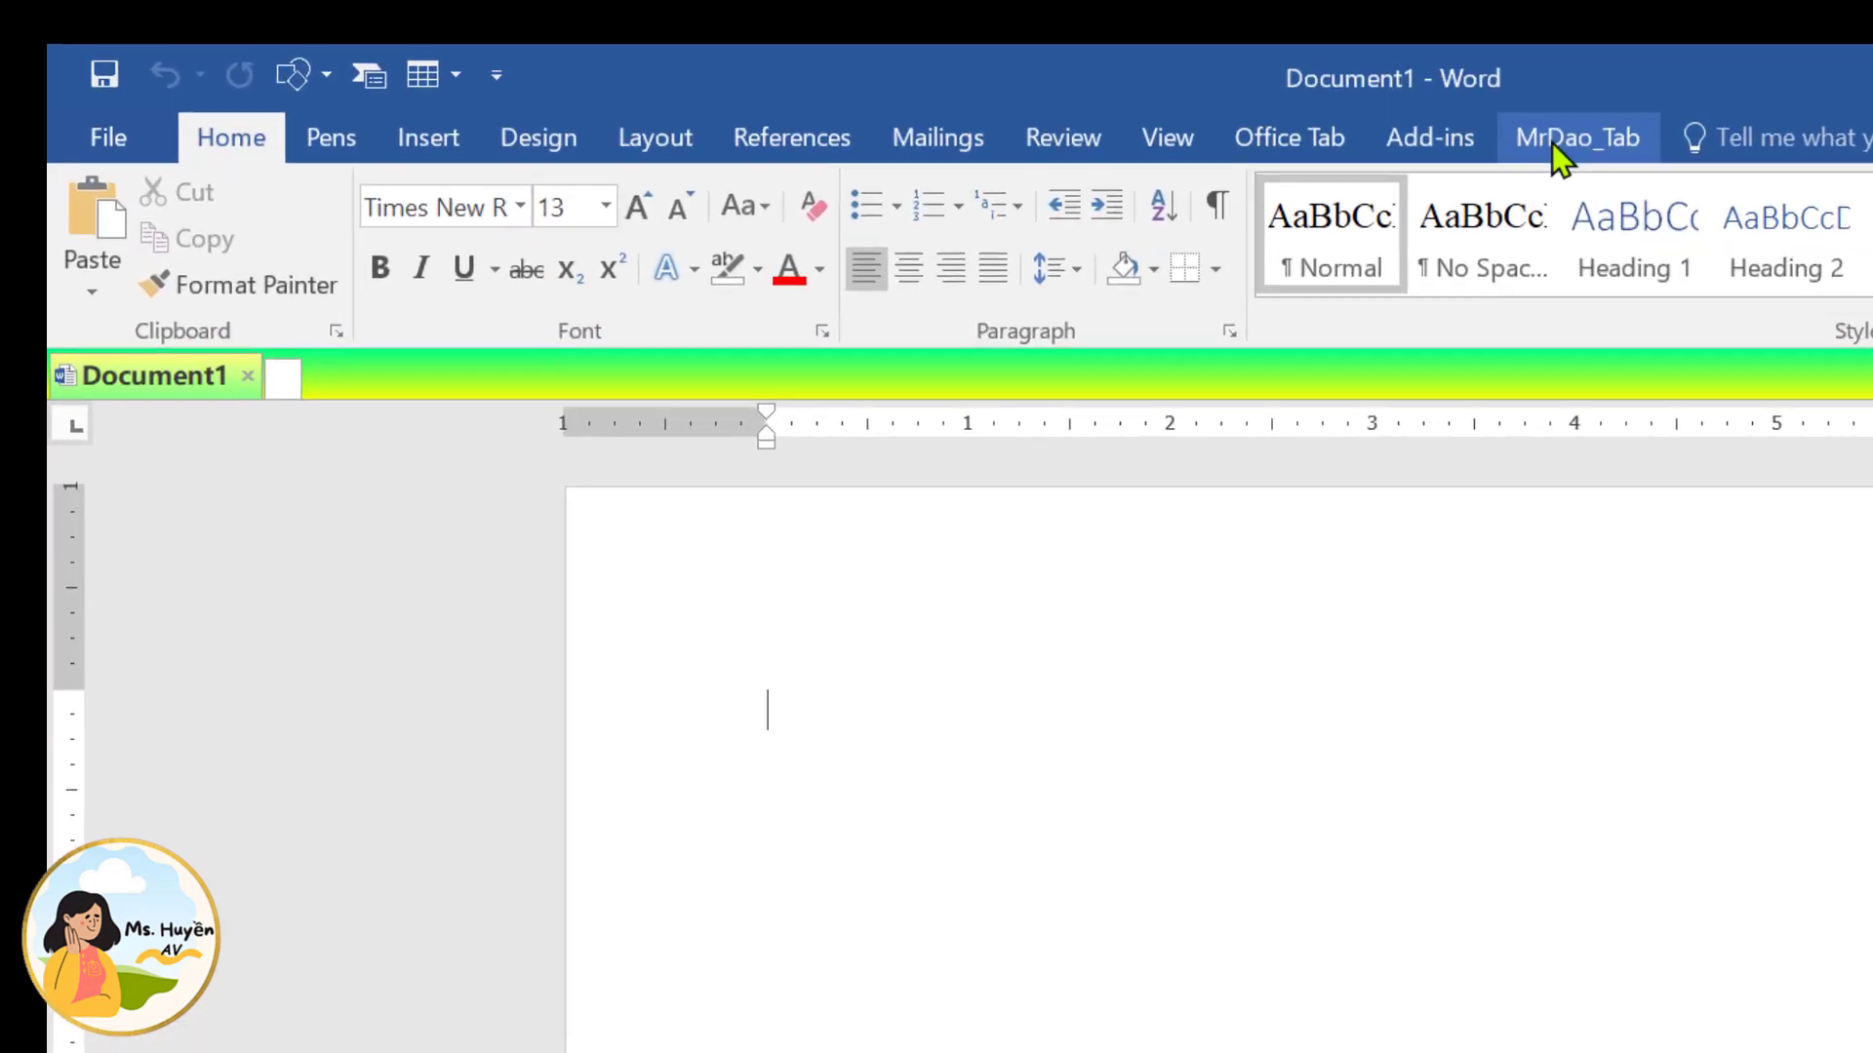
left_click(1063, 65)
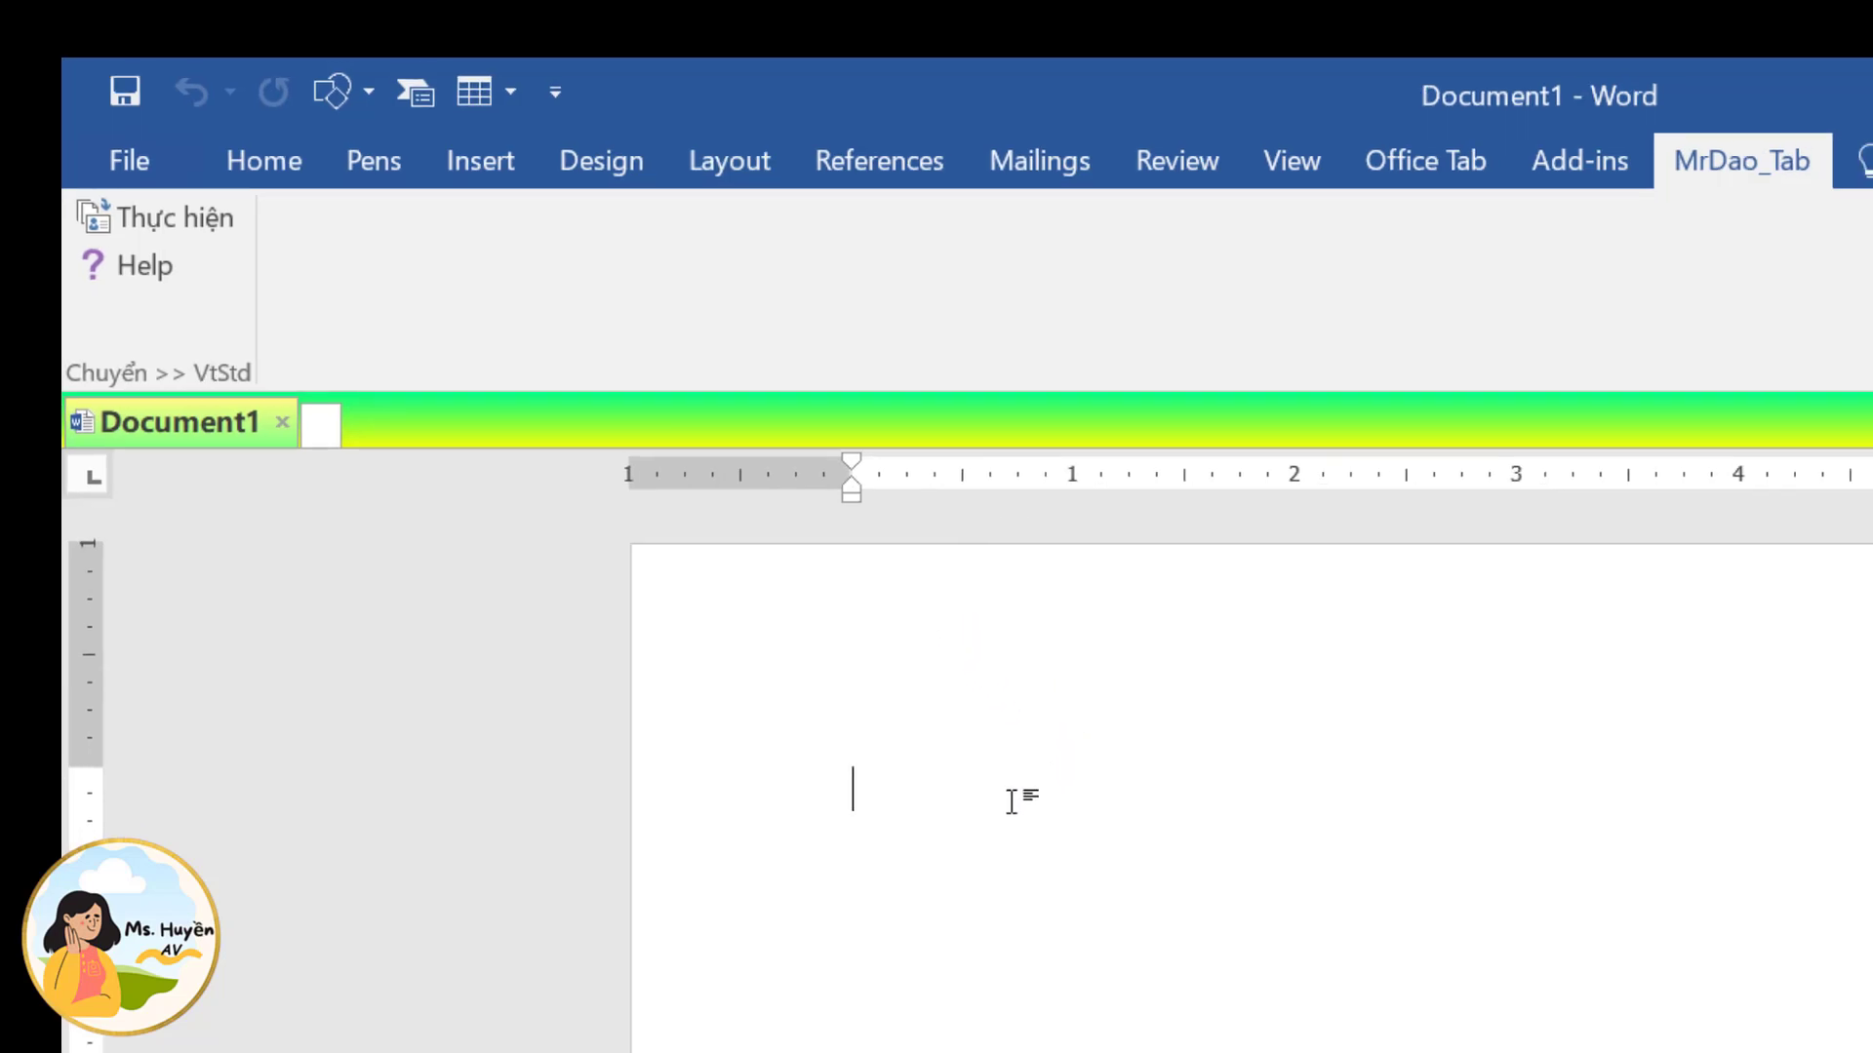
Open the recent document DEMO_LICH SU_K12Online.doc.
key("ctrl+o")
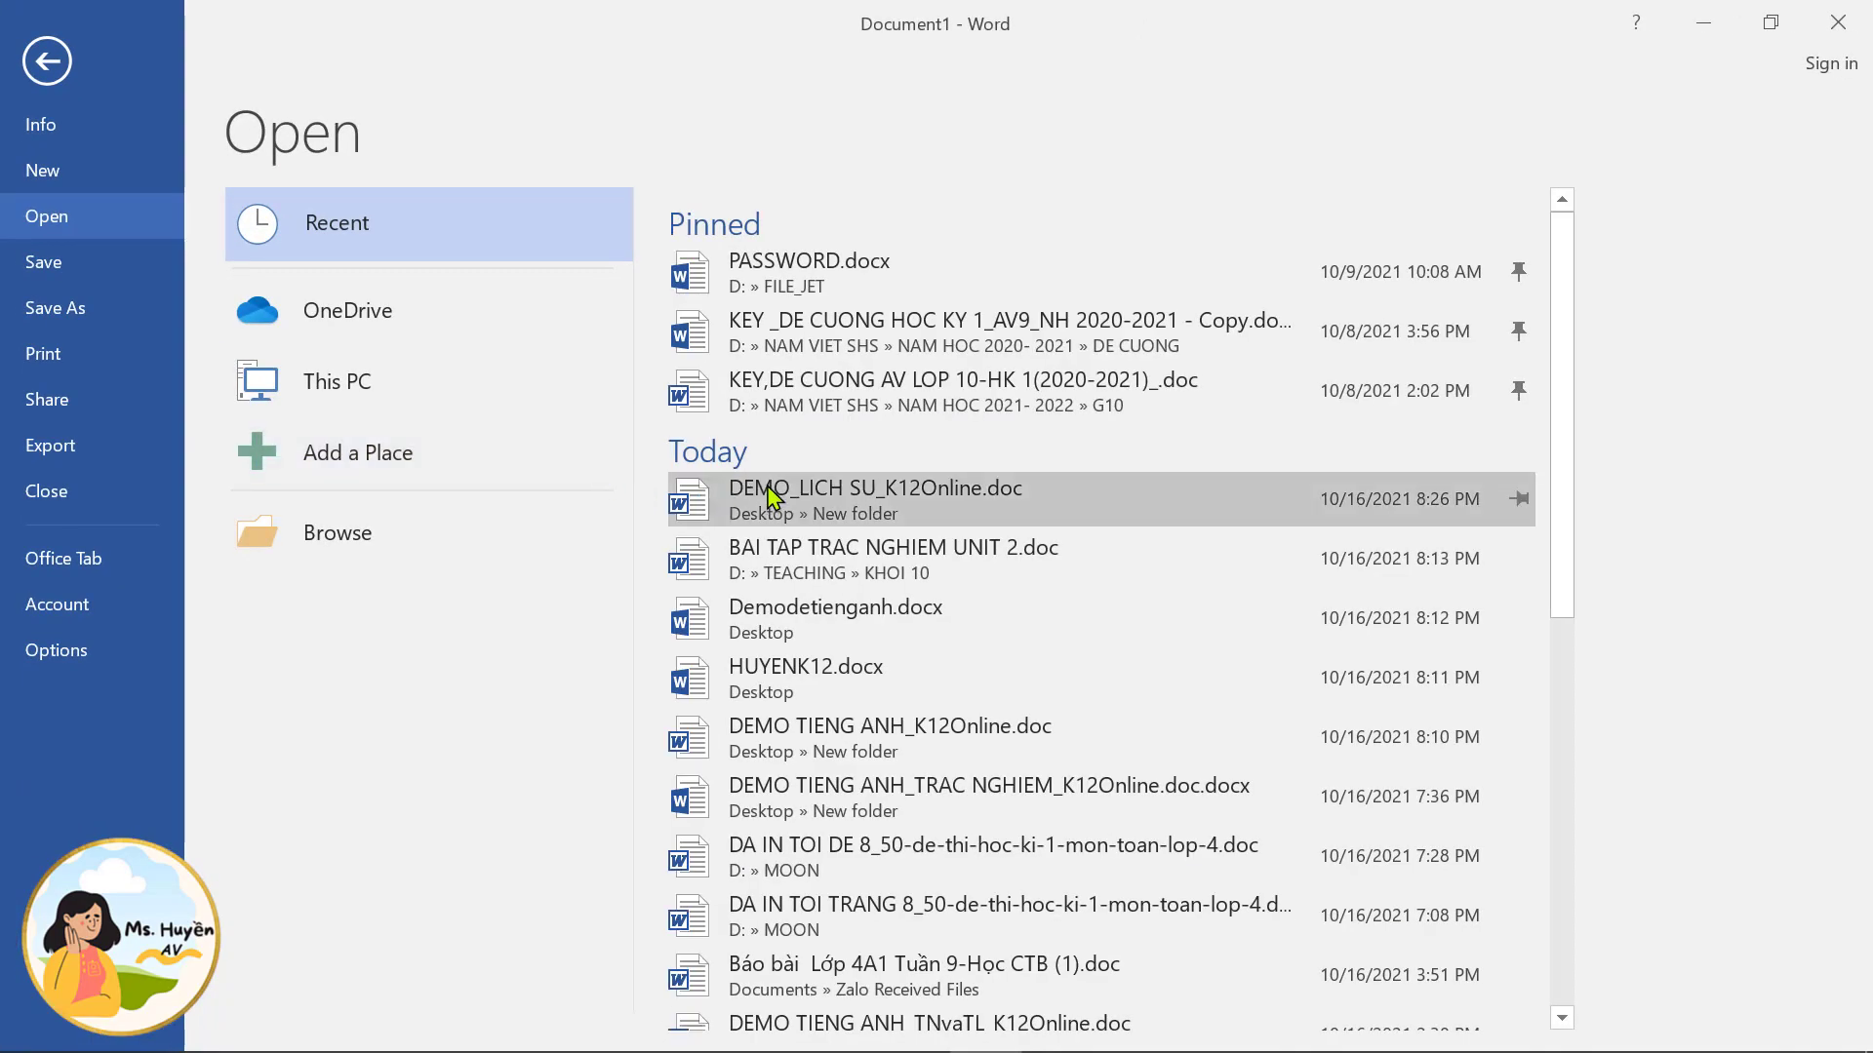
left_click(770, 497)
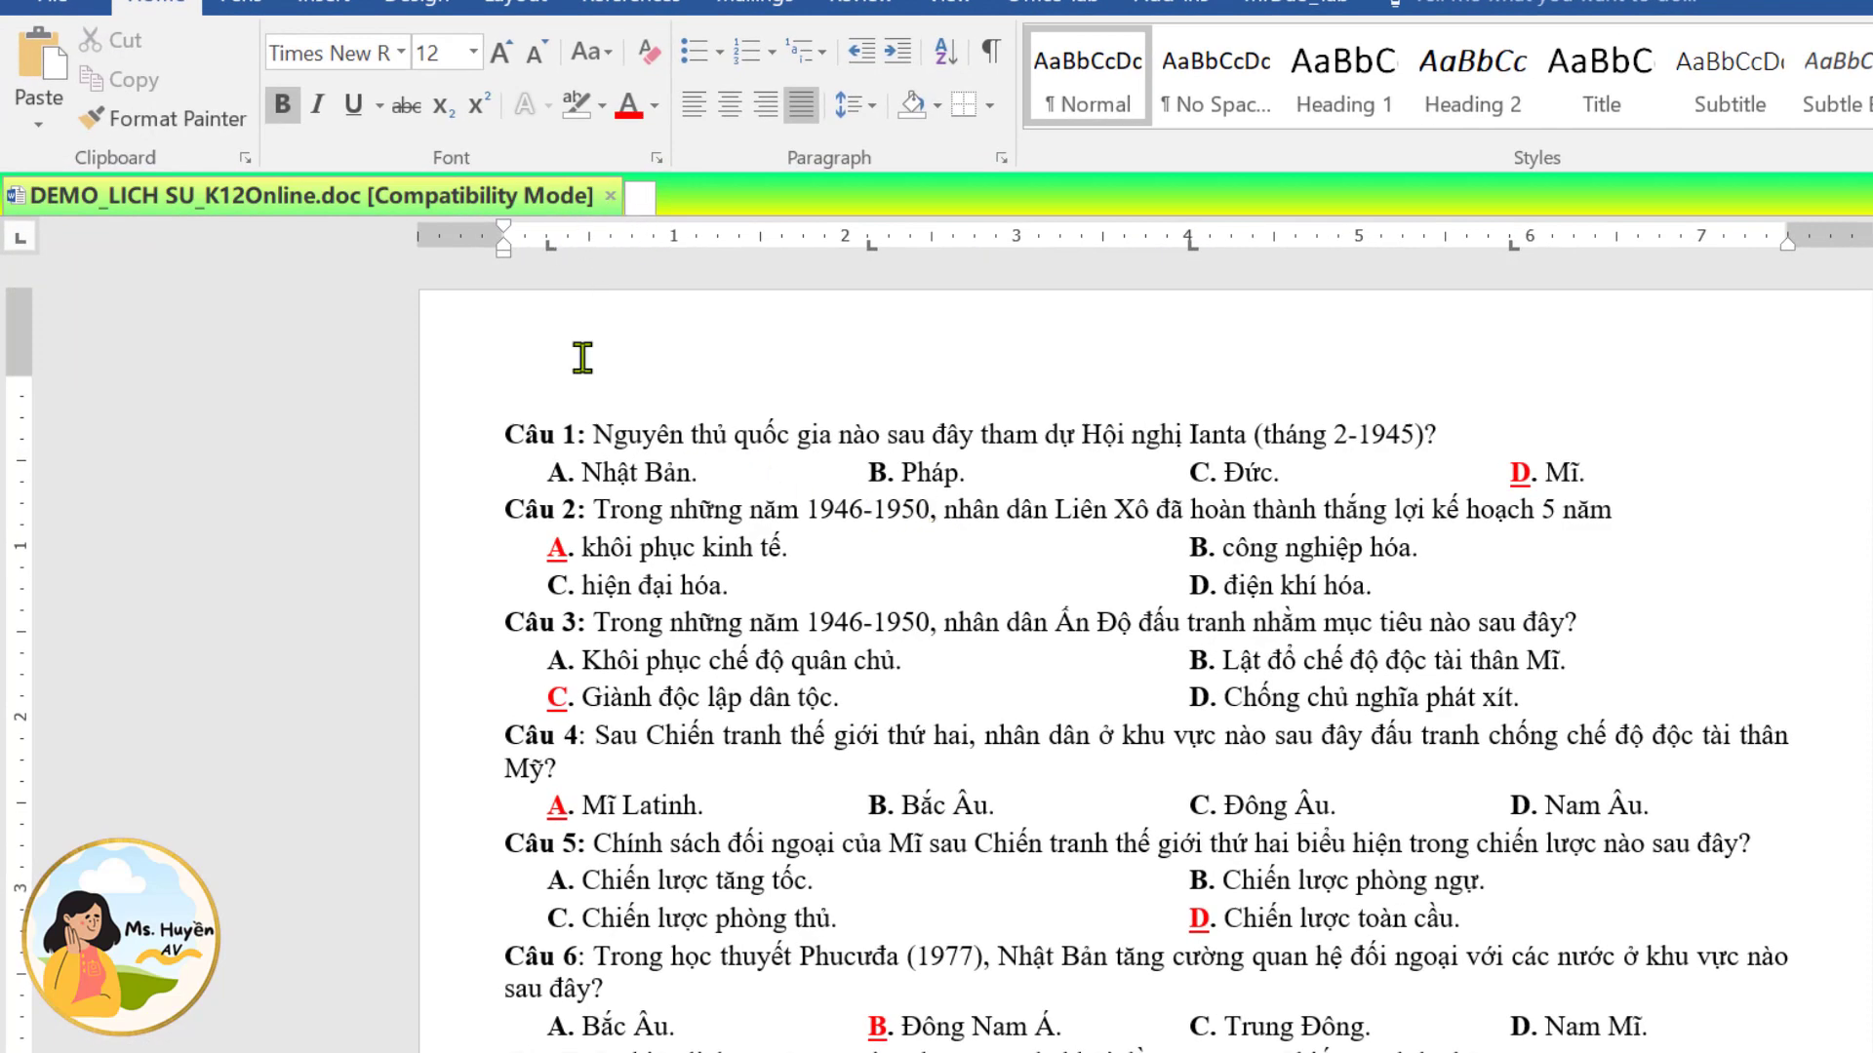
Examine the numbered history questions and their marked correct answers through to the end of the document and back to its start.
scroll(847, 626, "down", 15)
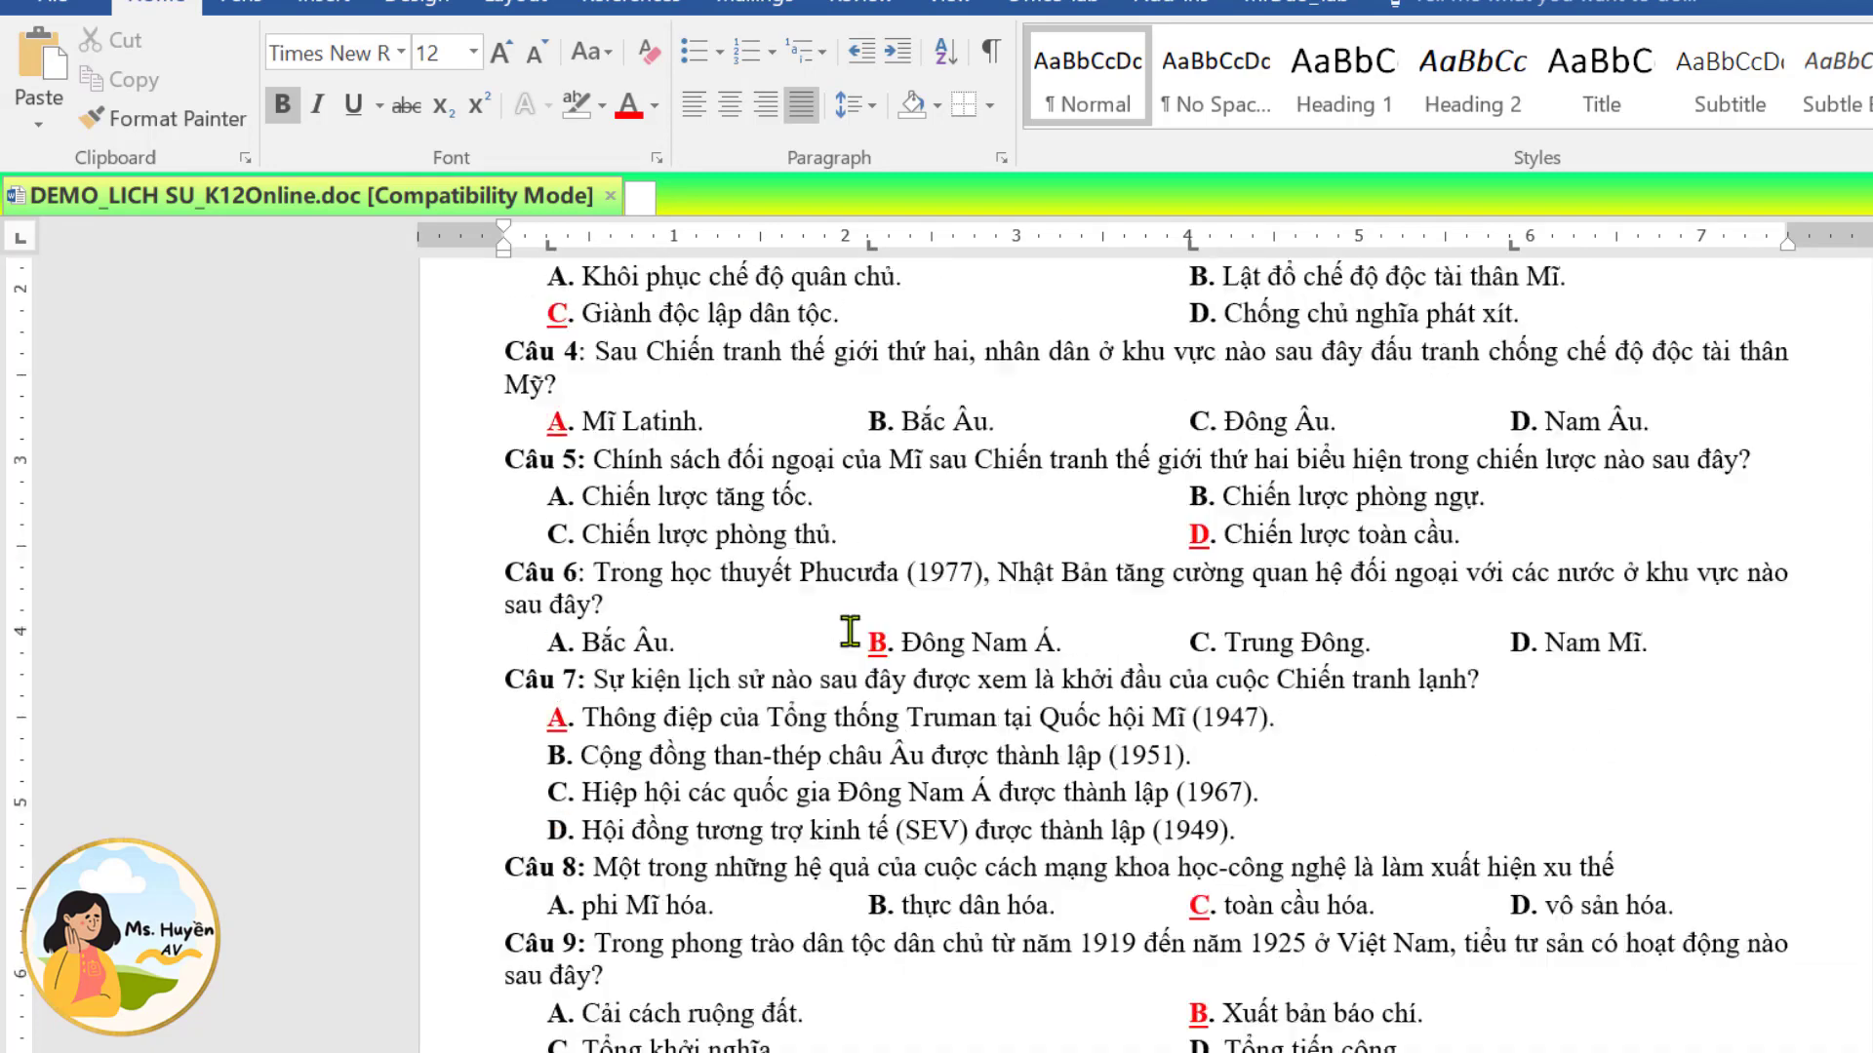
scroll(849, 635, "down", 1)
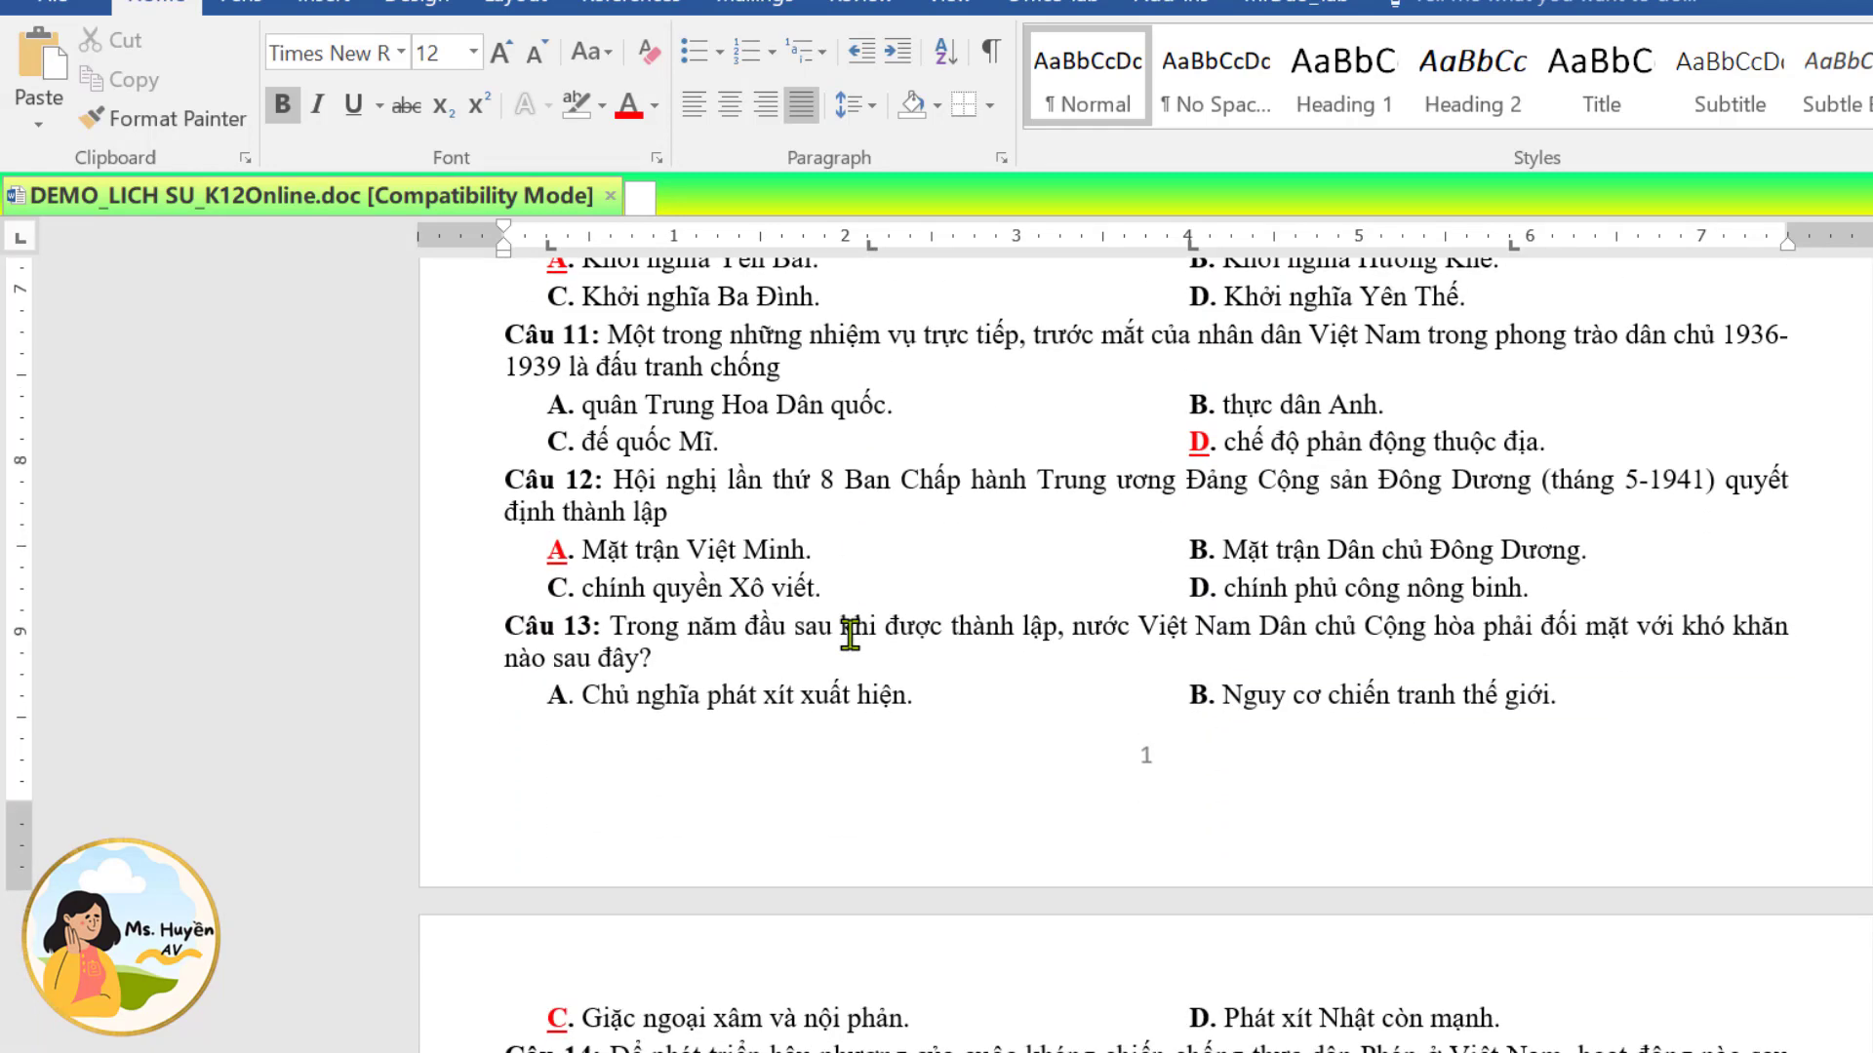
scroll(849, 635, "up", 3)
scroll(850, 635, "down", 12)
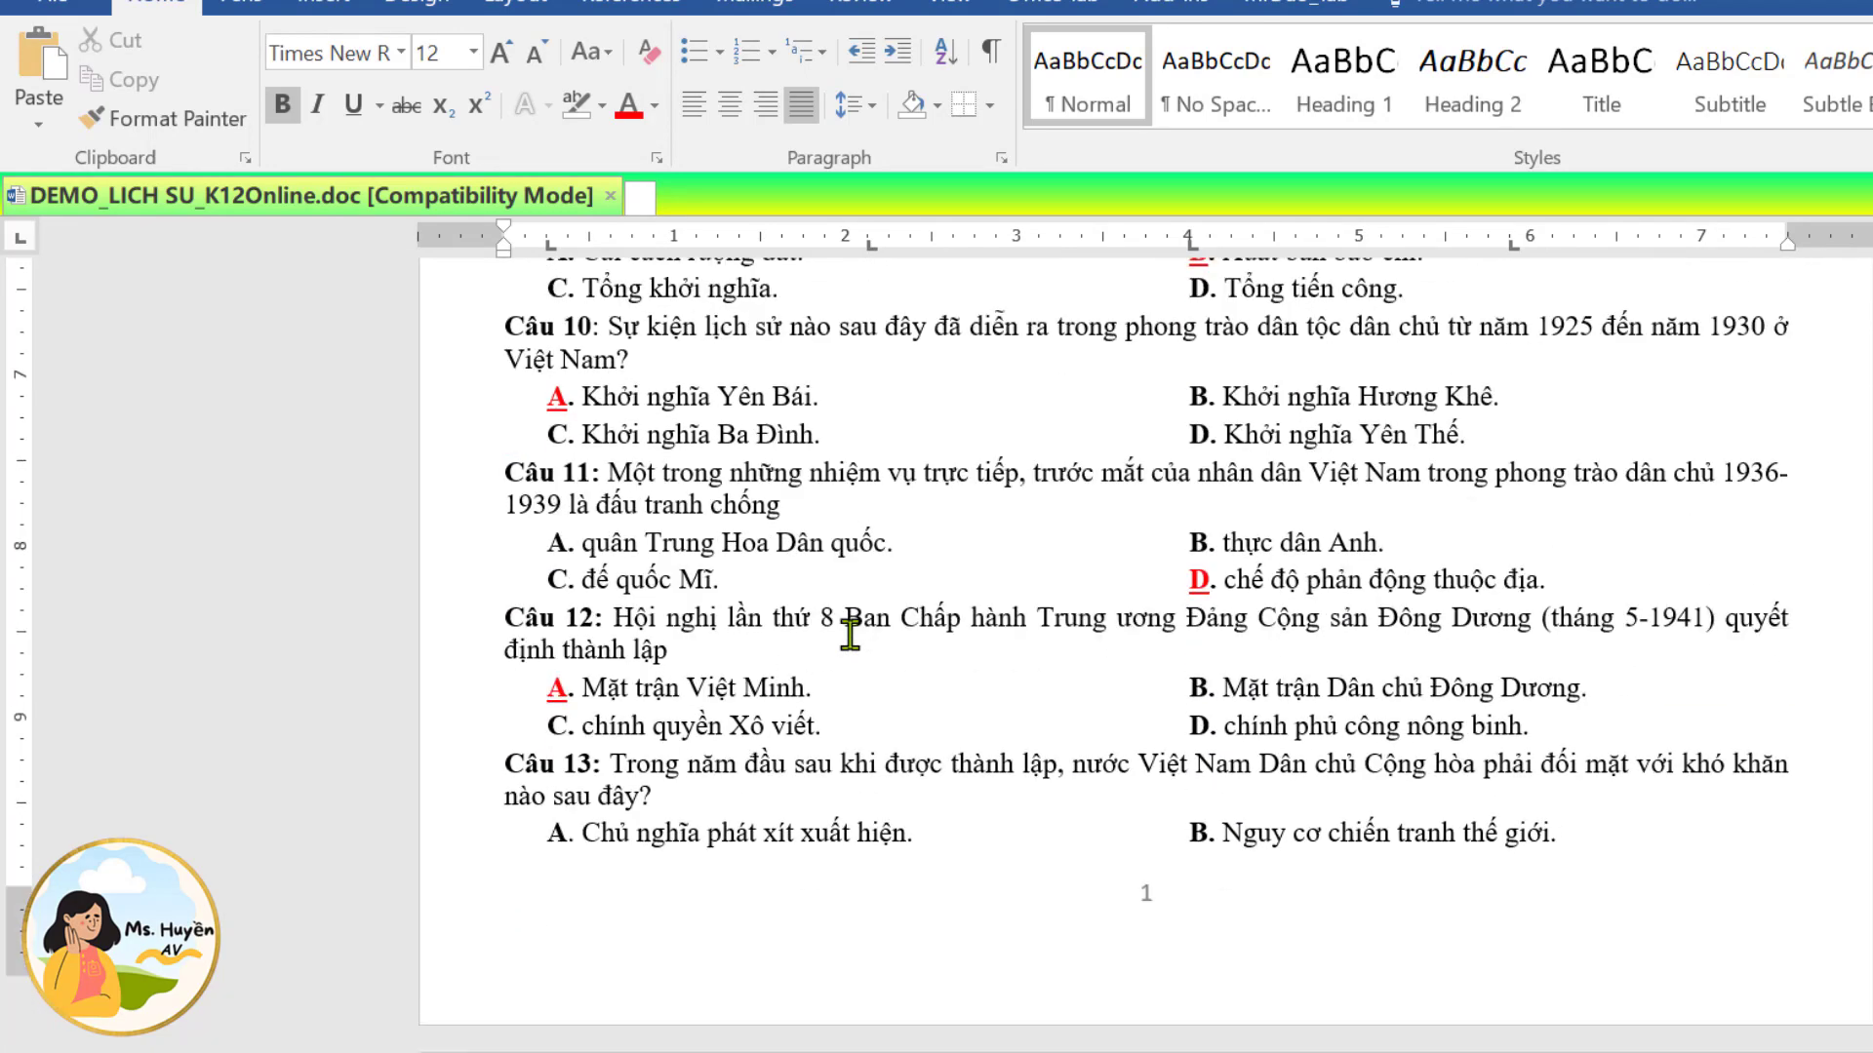
scroll(850, 635, "down", 15)
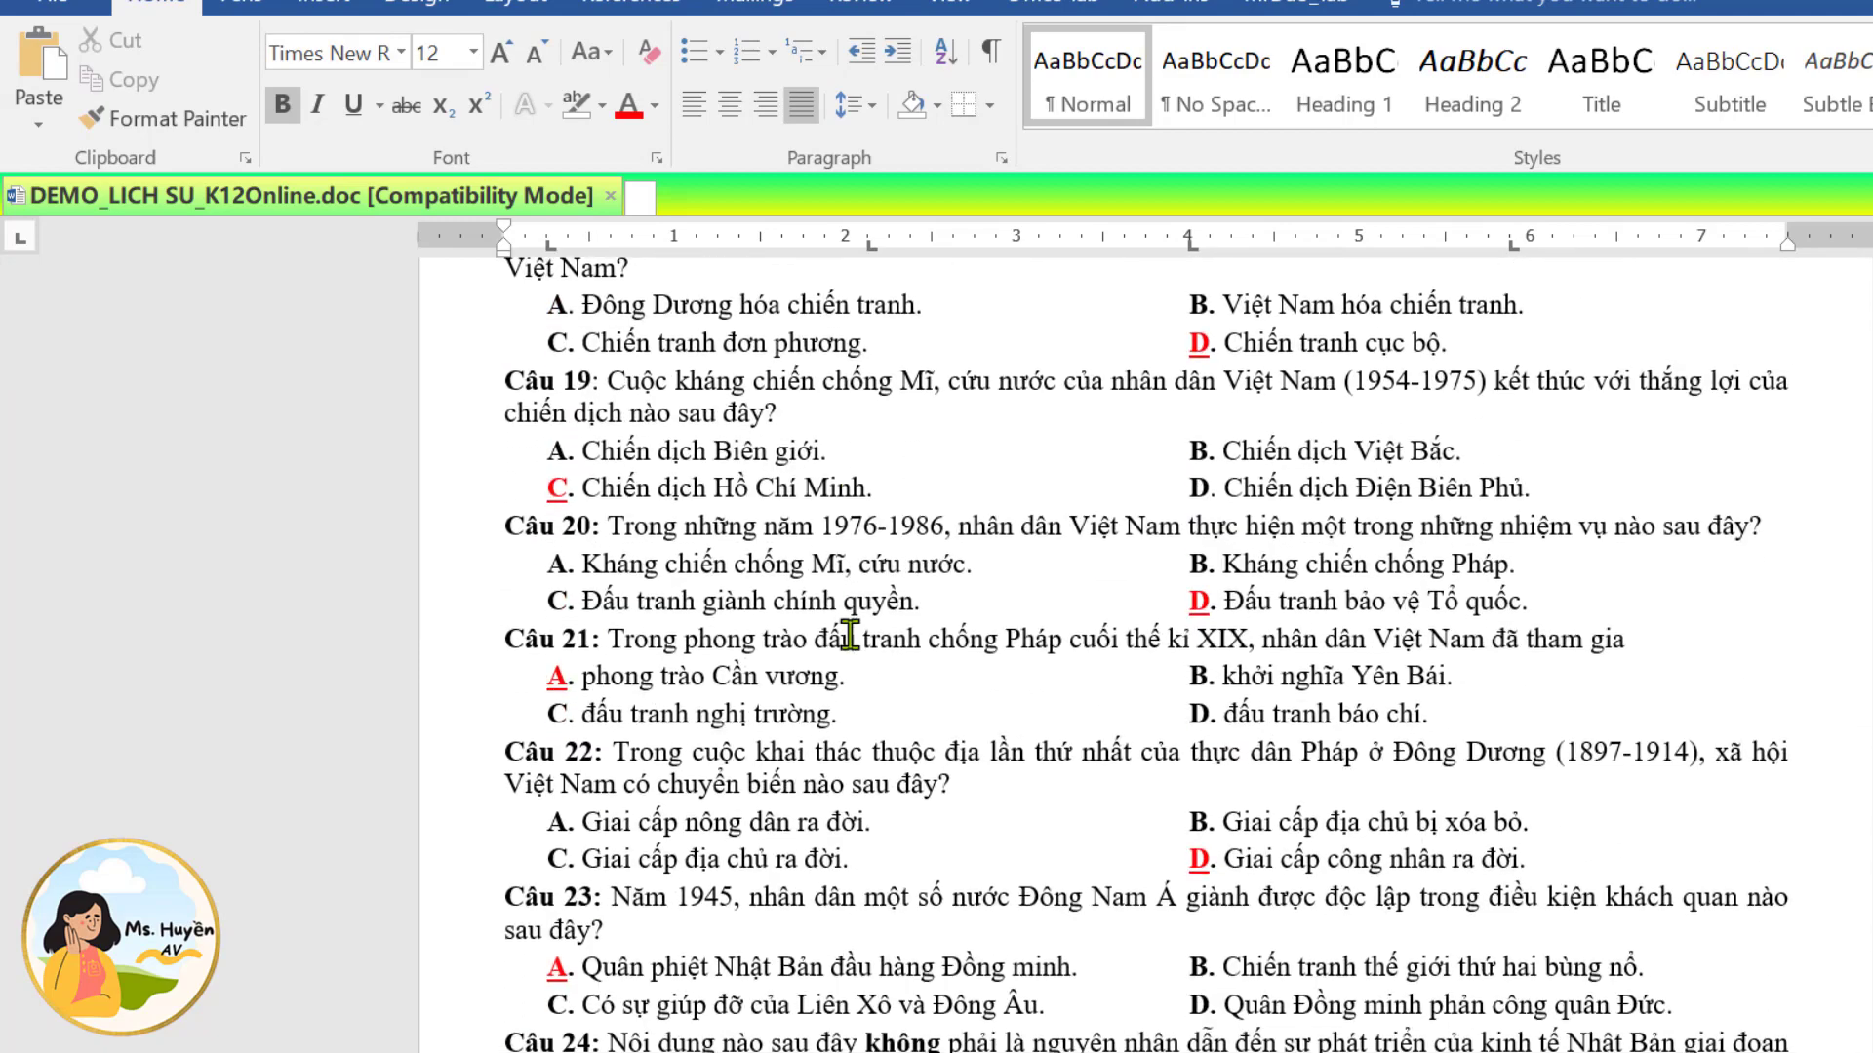
scroll(854, 639, "down", 15)
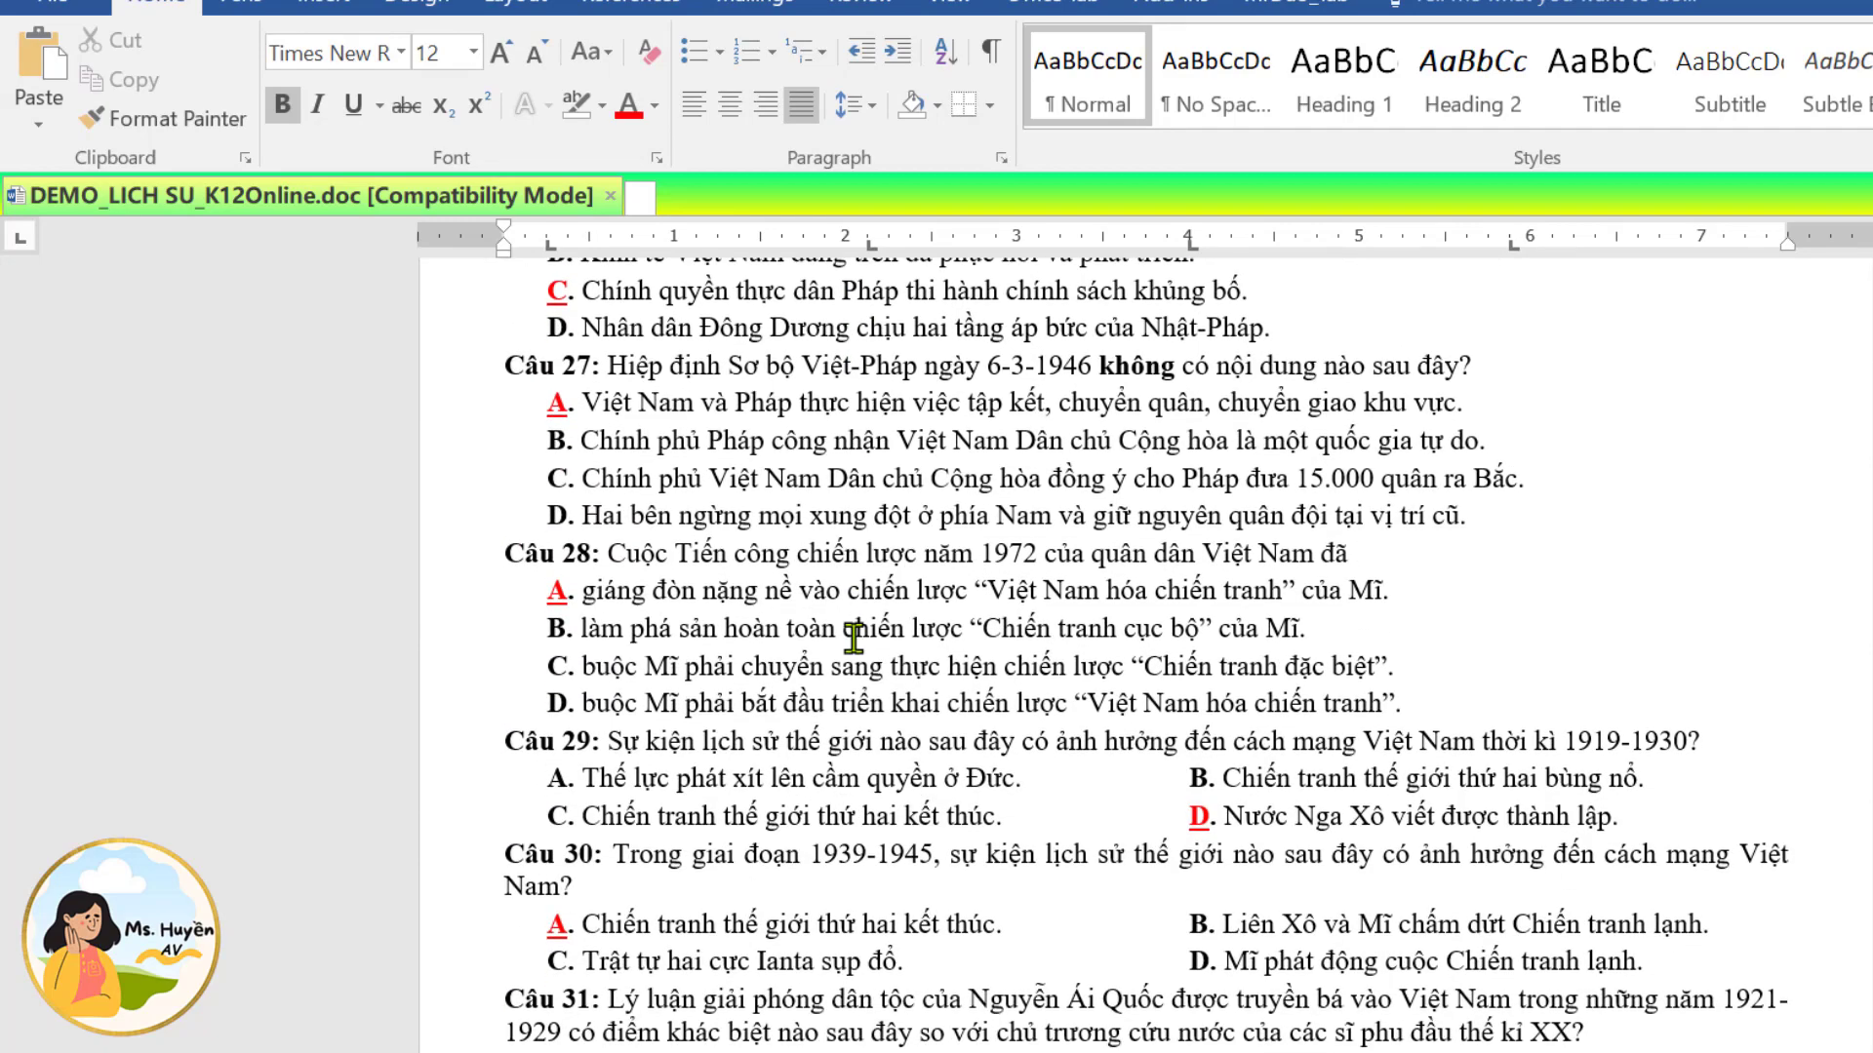
scroll(853, 639, "down", 10)
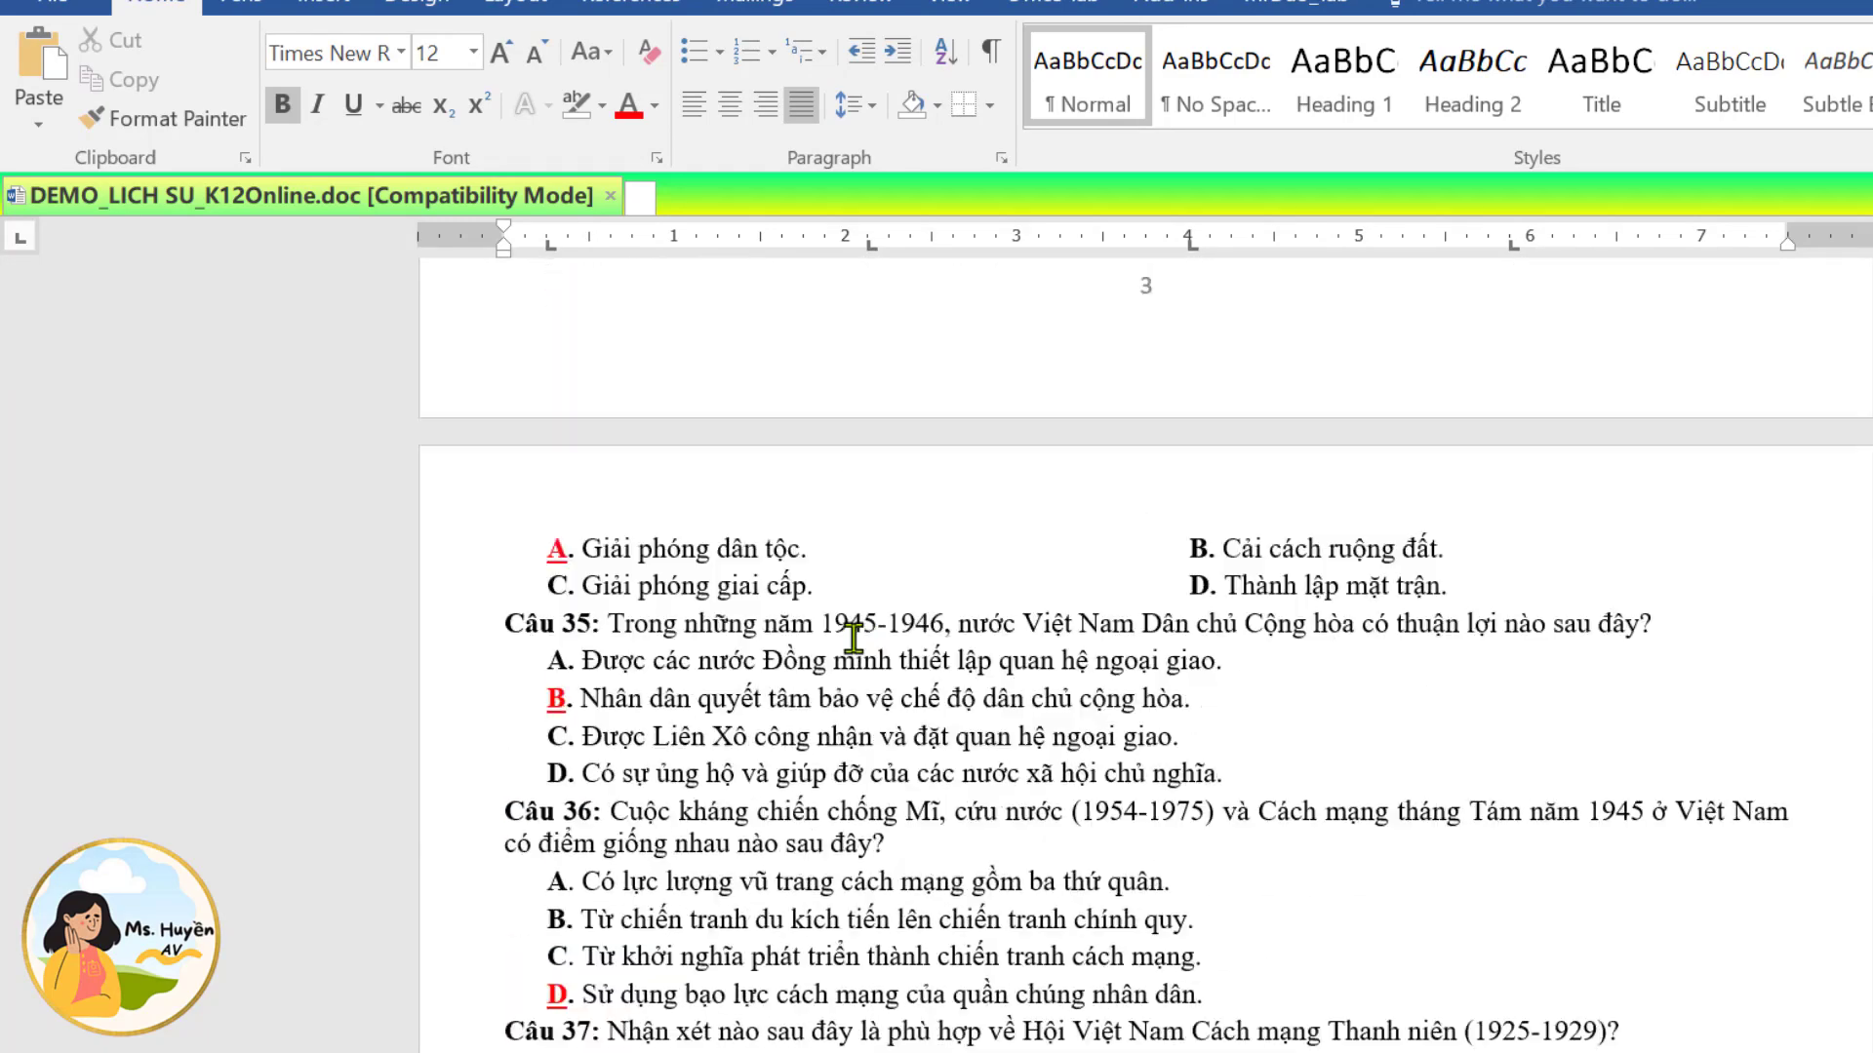
scroll(1146, 644, "down", 8)
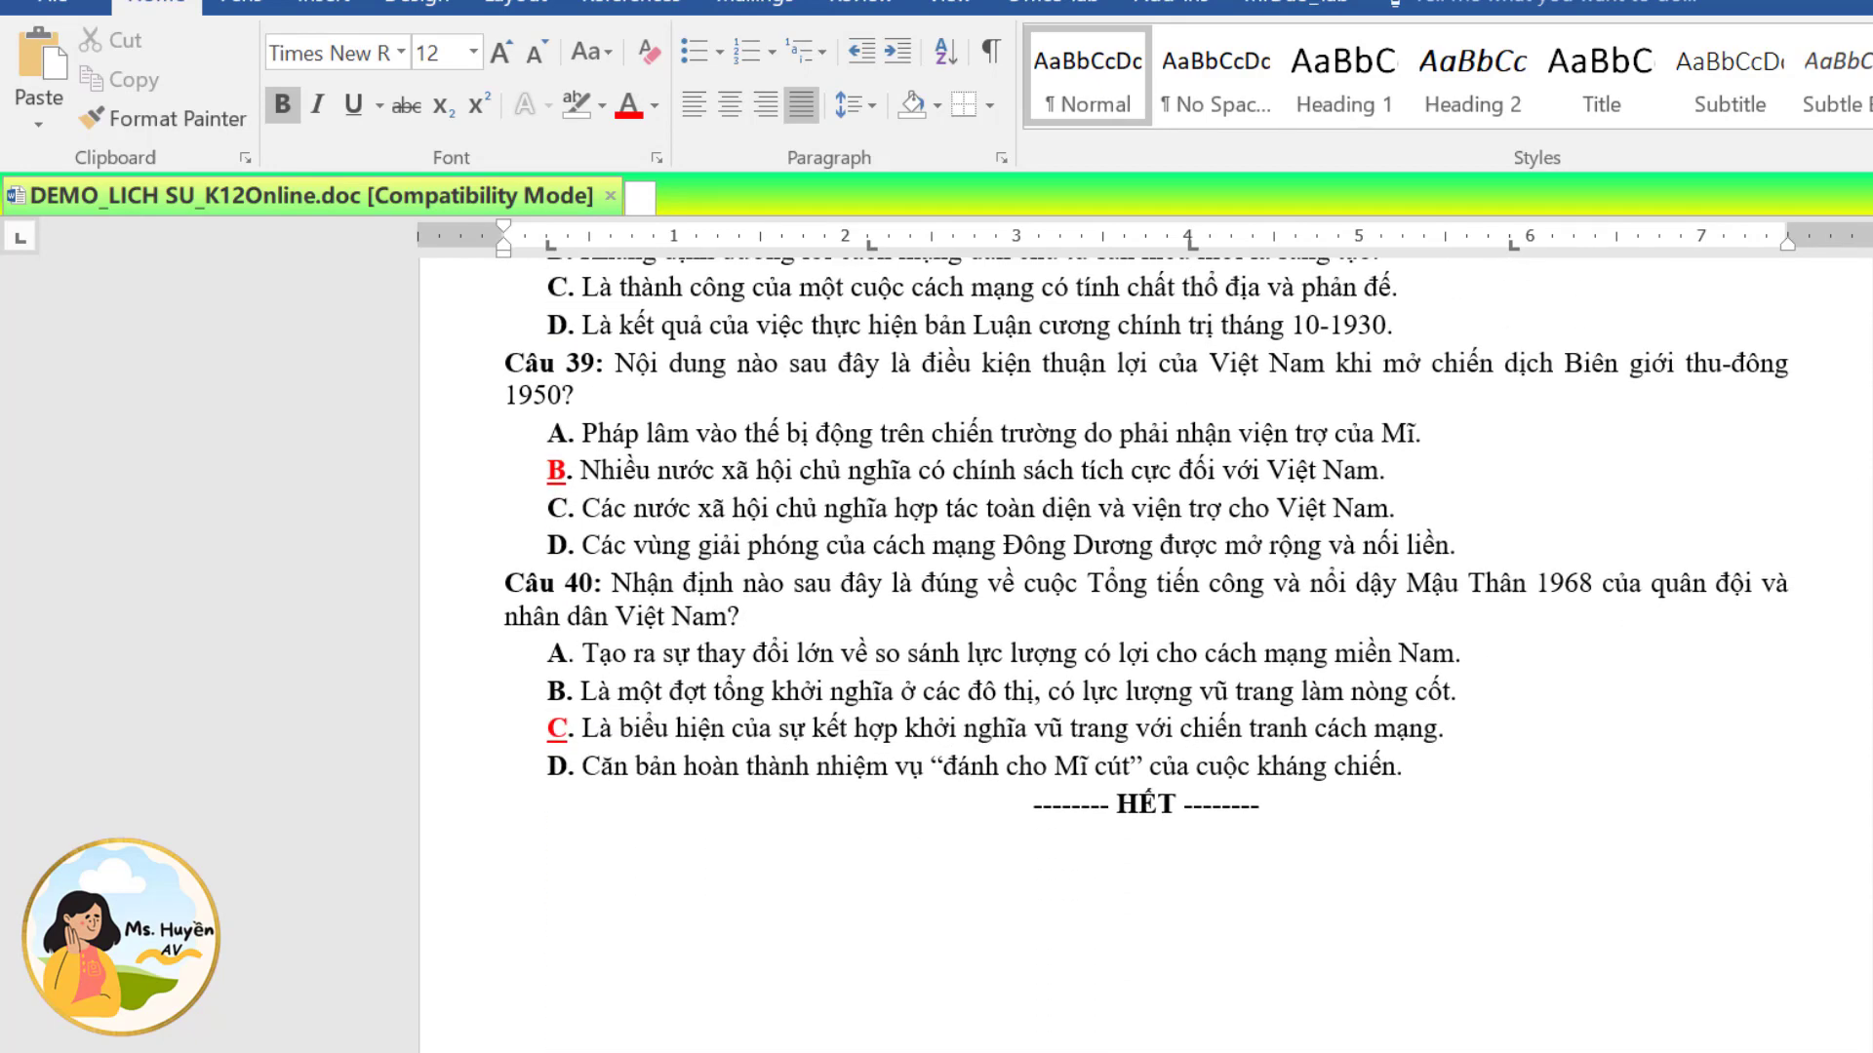
scroll(1146, 644, "up", 20)
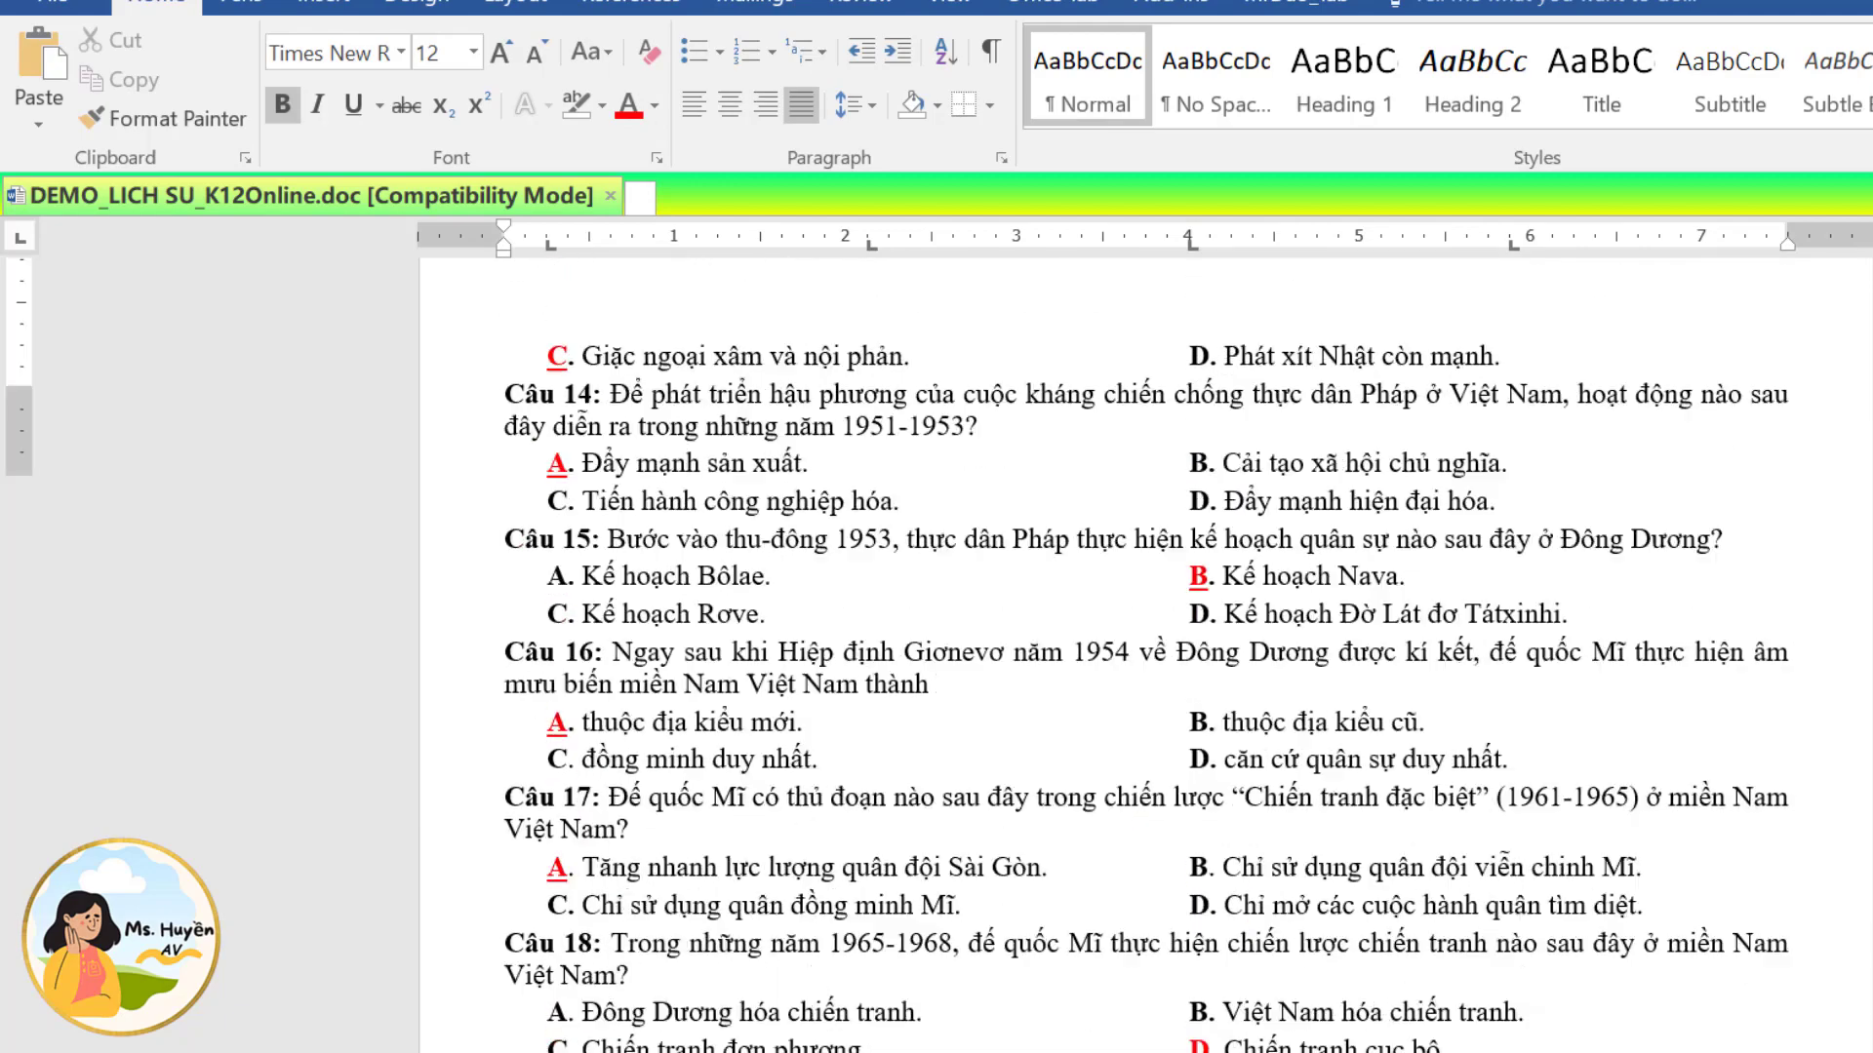
scroll(1145, 643, "up", 15)
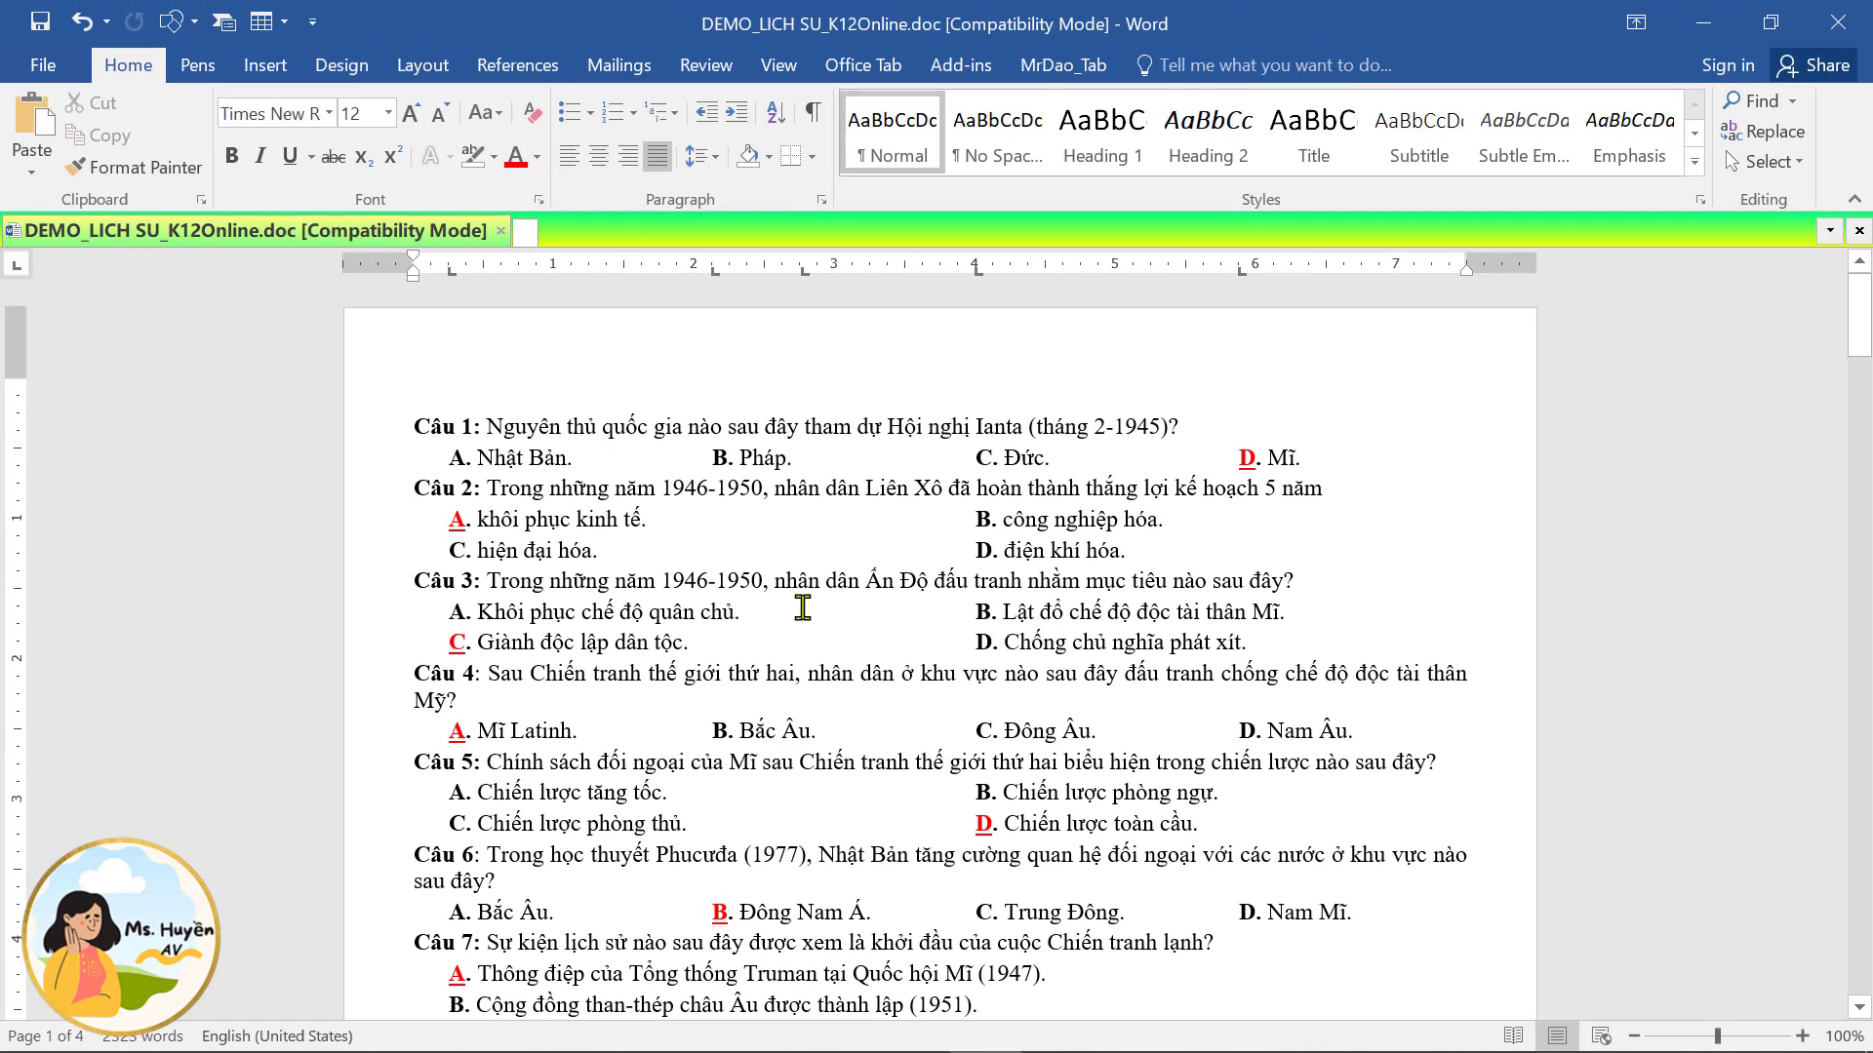
Convert the entire document with MrDao's Thực hiện command, choosing Dạng 2 and the option to delete tabs and blank lines.
key("ctrl+a")
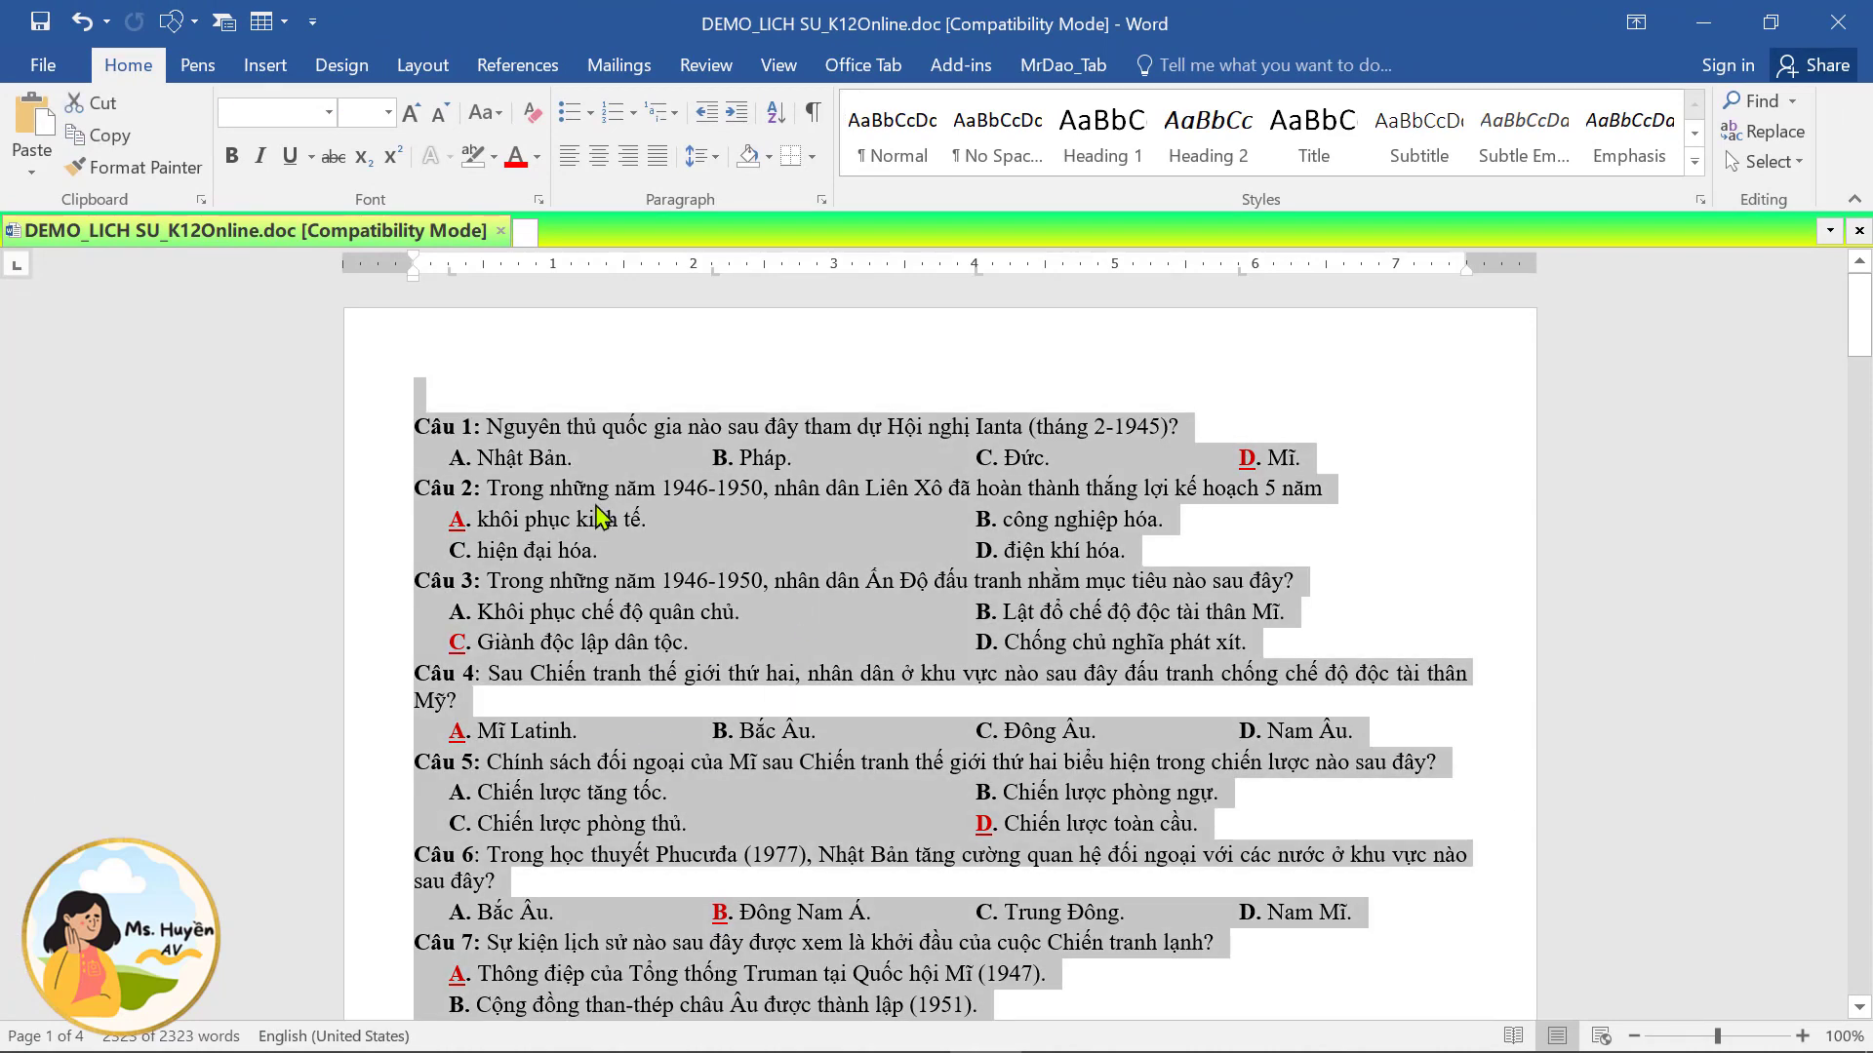
left_click(1077, 65)
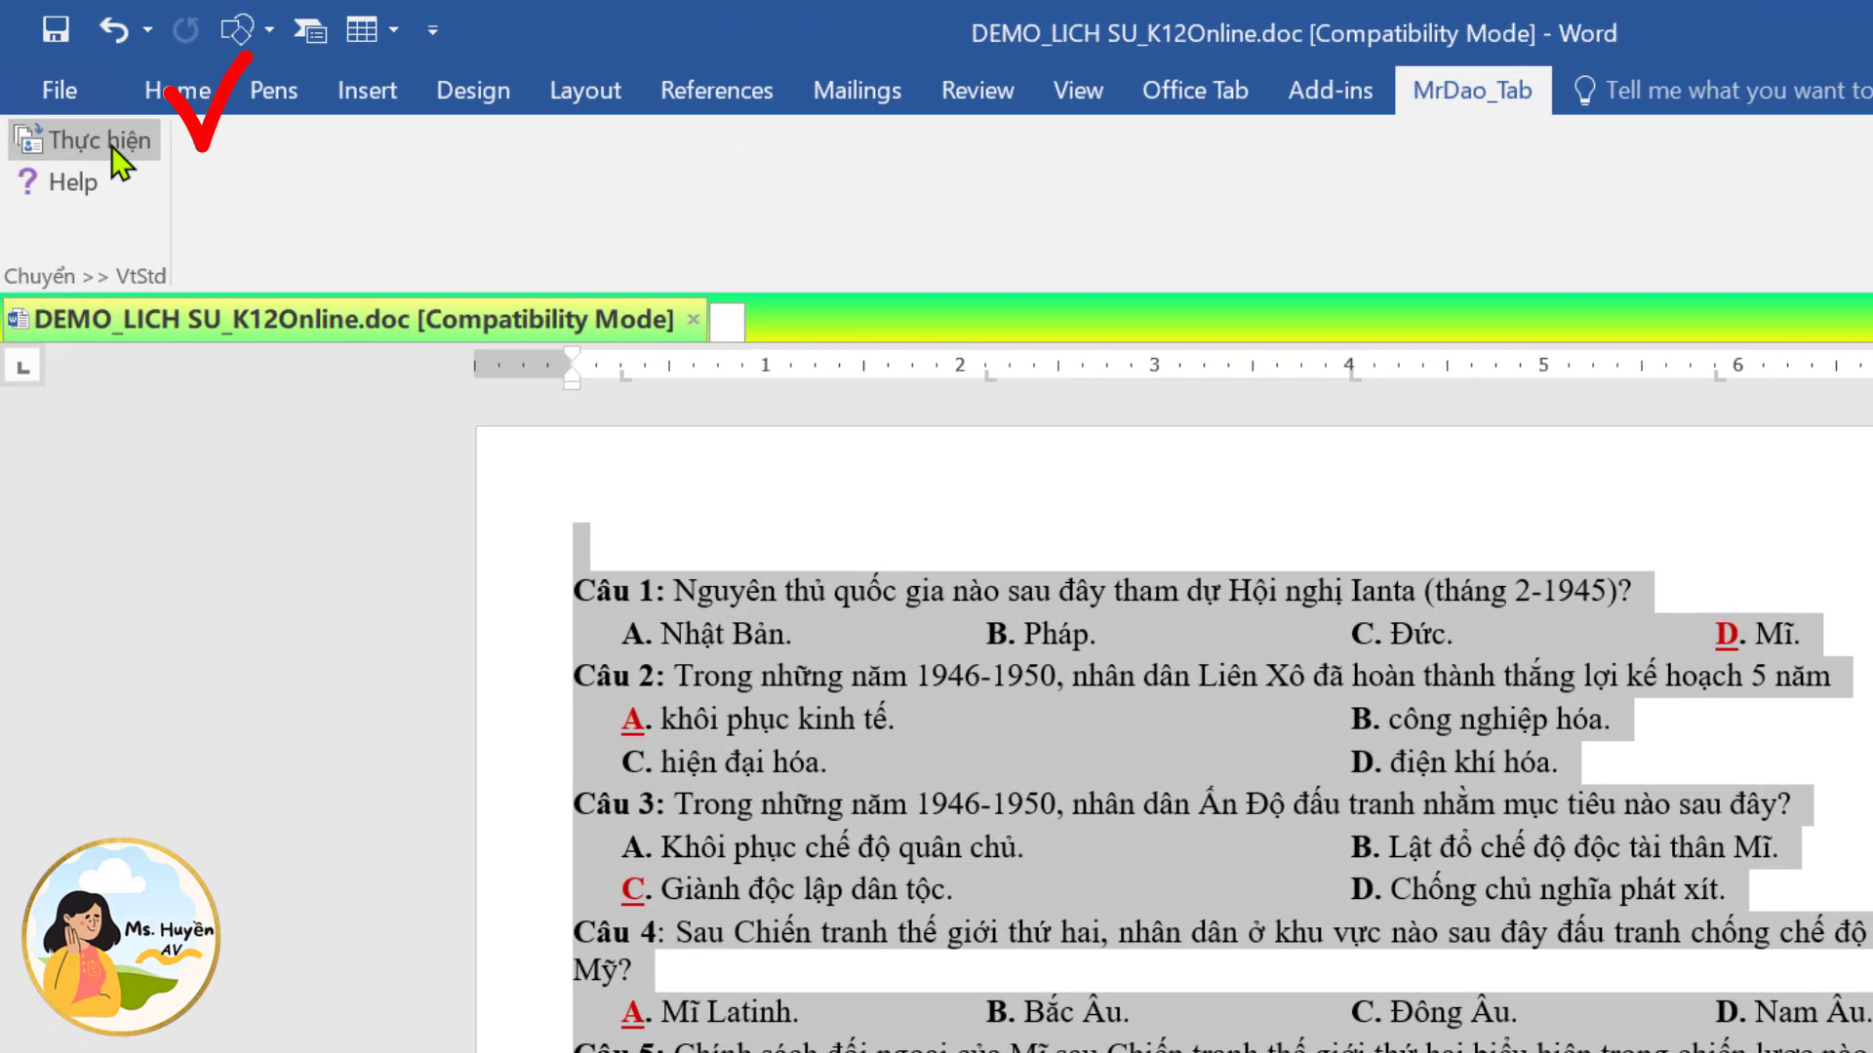
left_click(80, 103)
left_click_drag(1054, 410, 1306, 449)
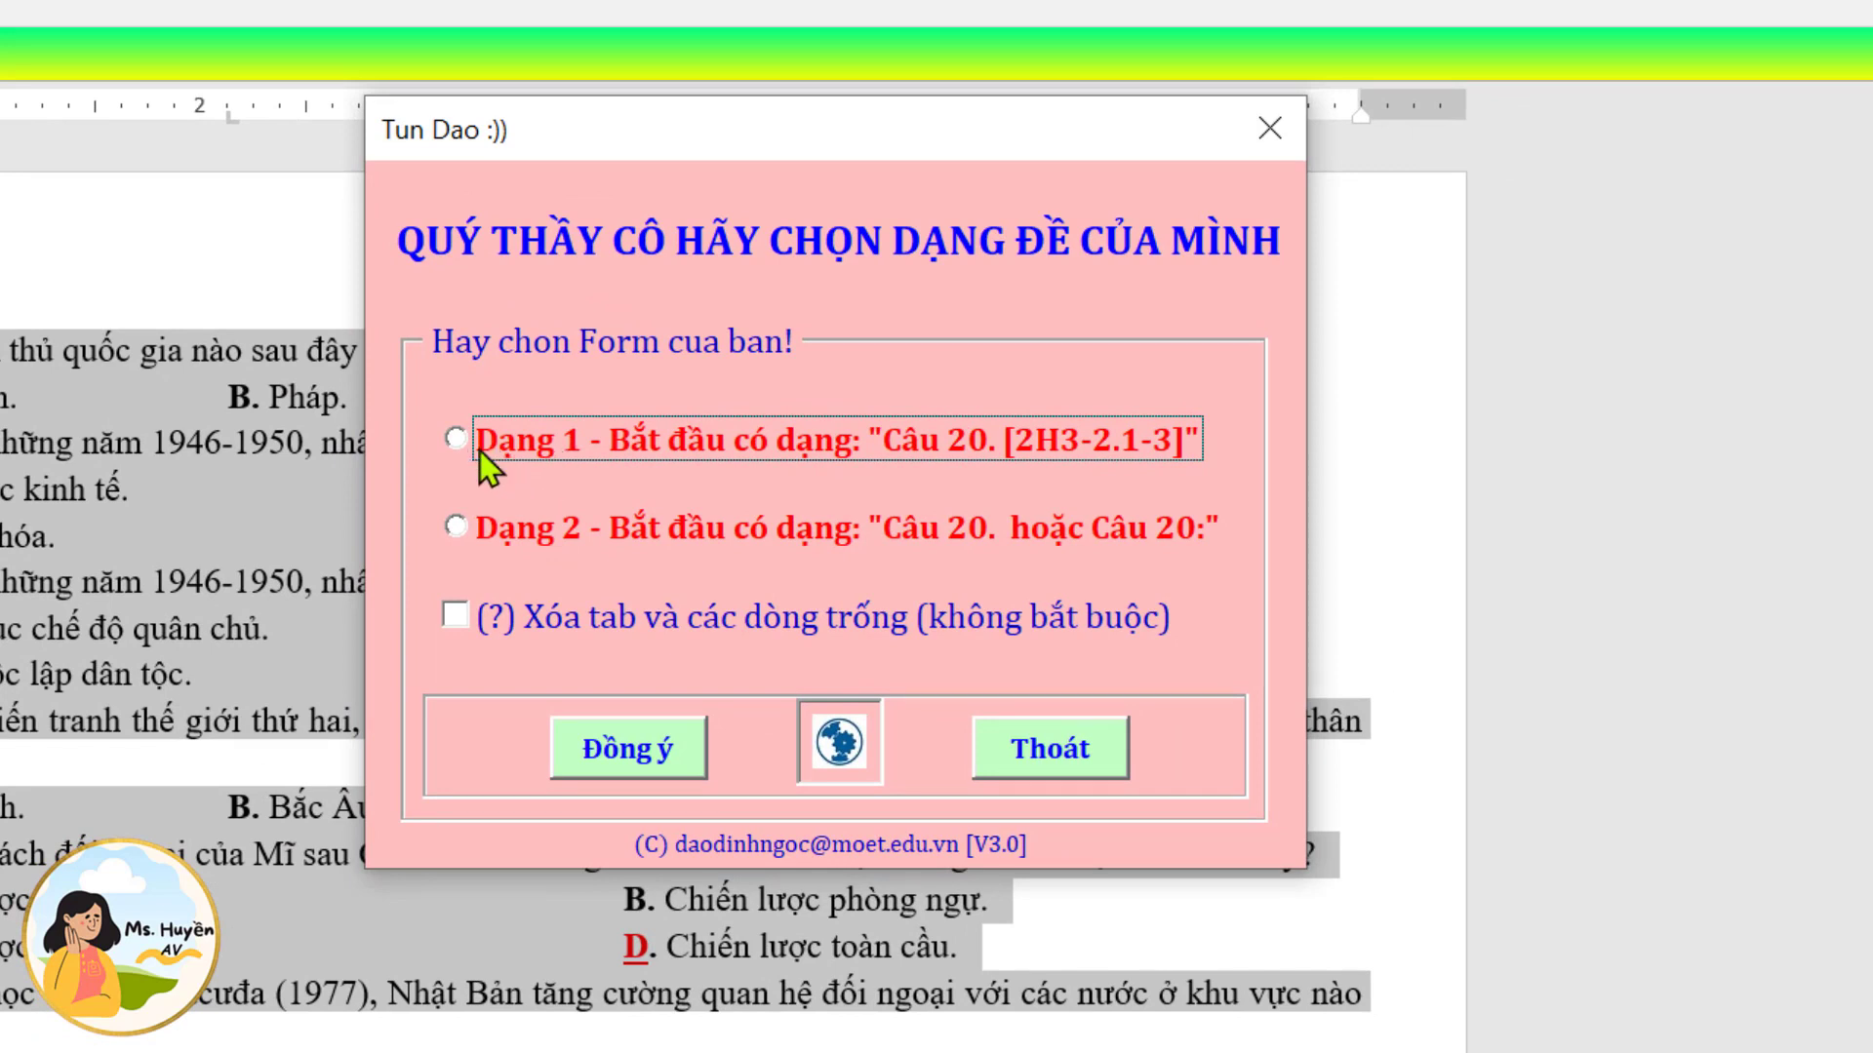
left_click(457, 528)
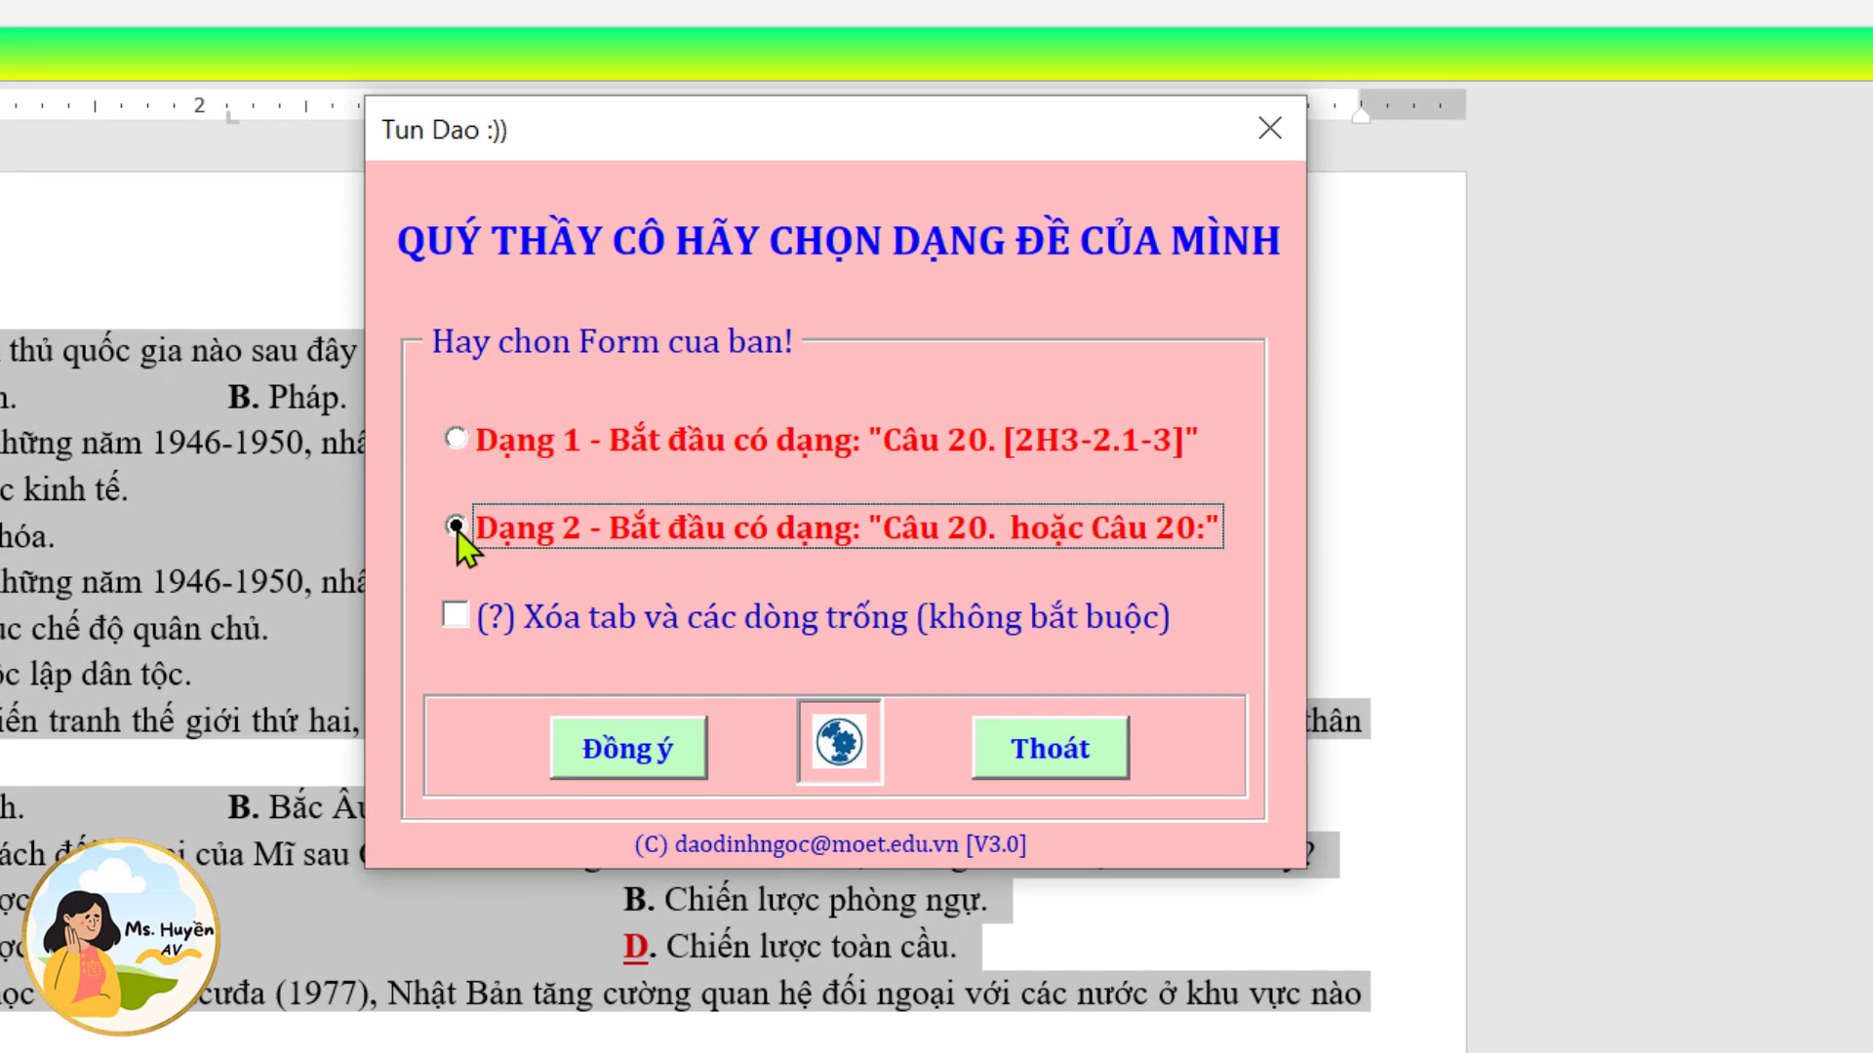
left_click(454, 612)
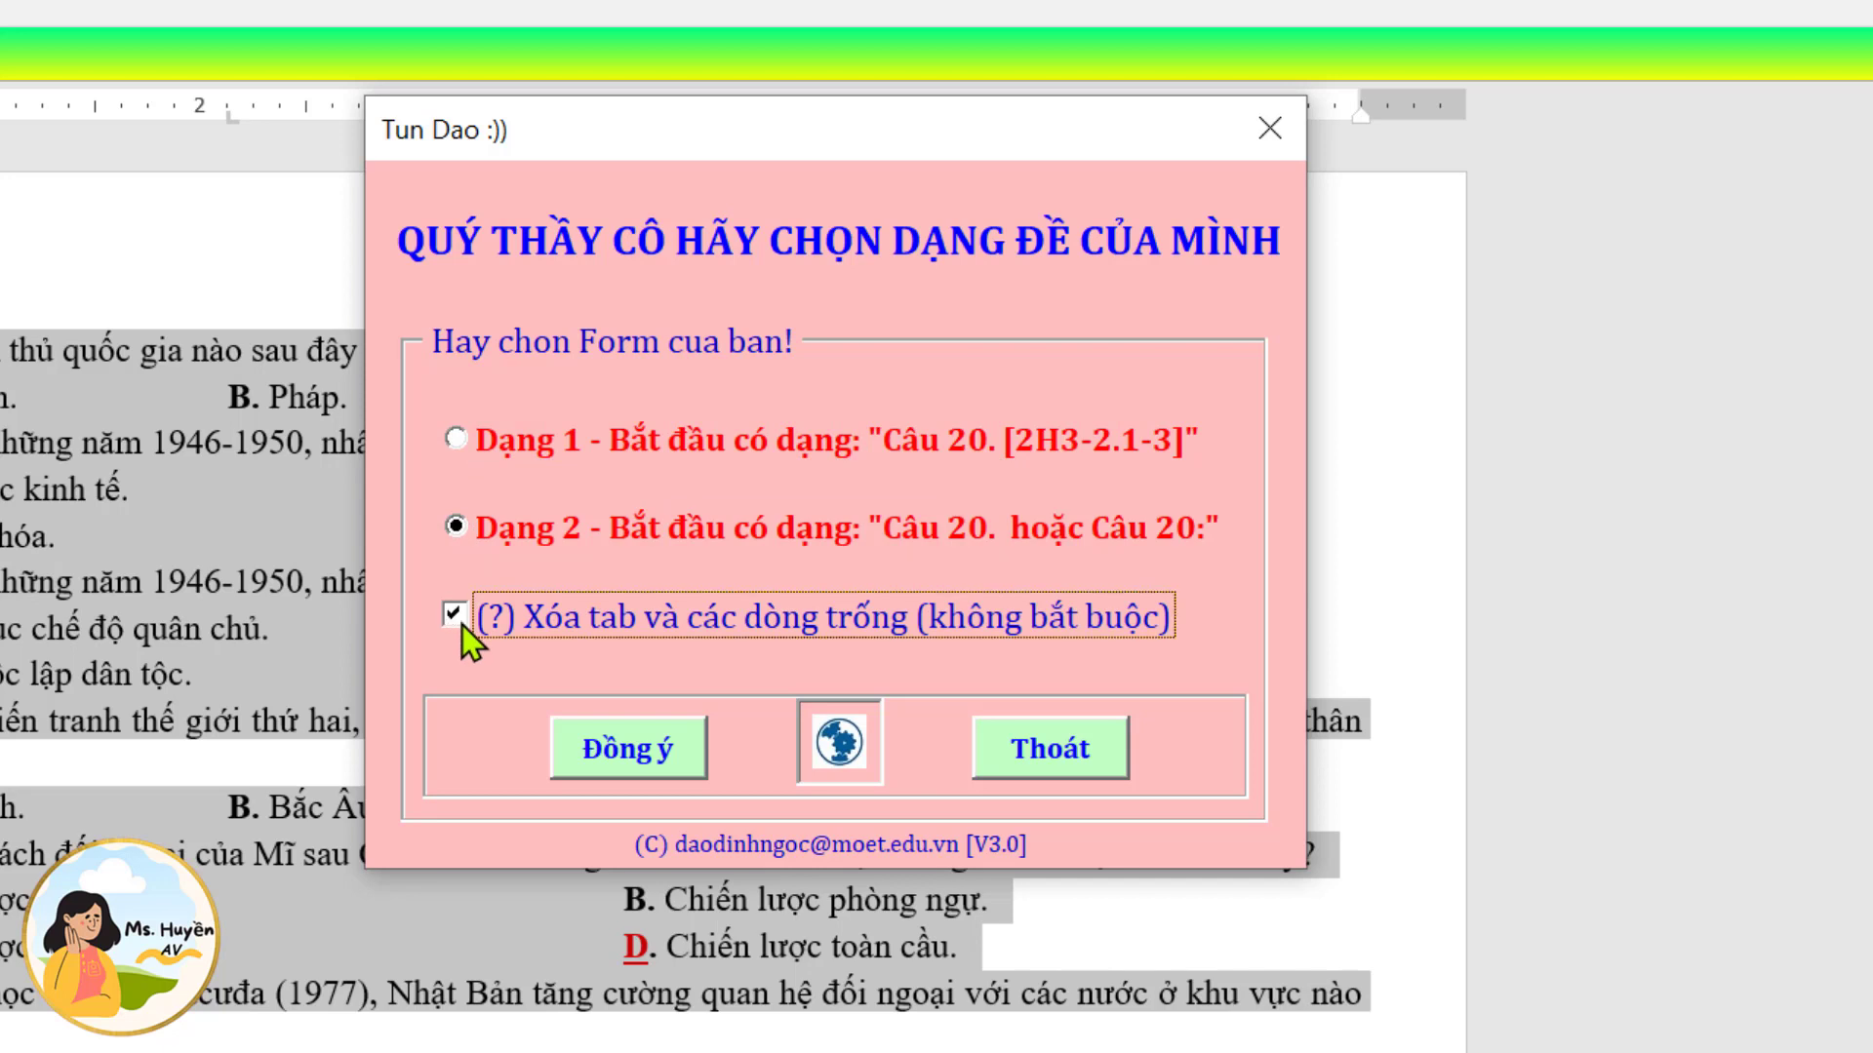
left_click(632, 749)
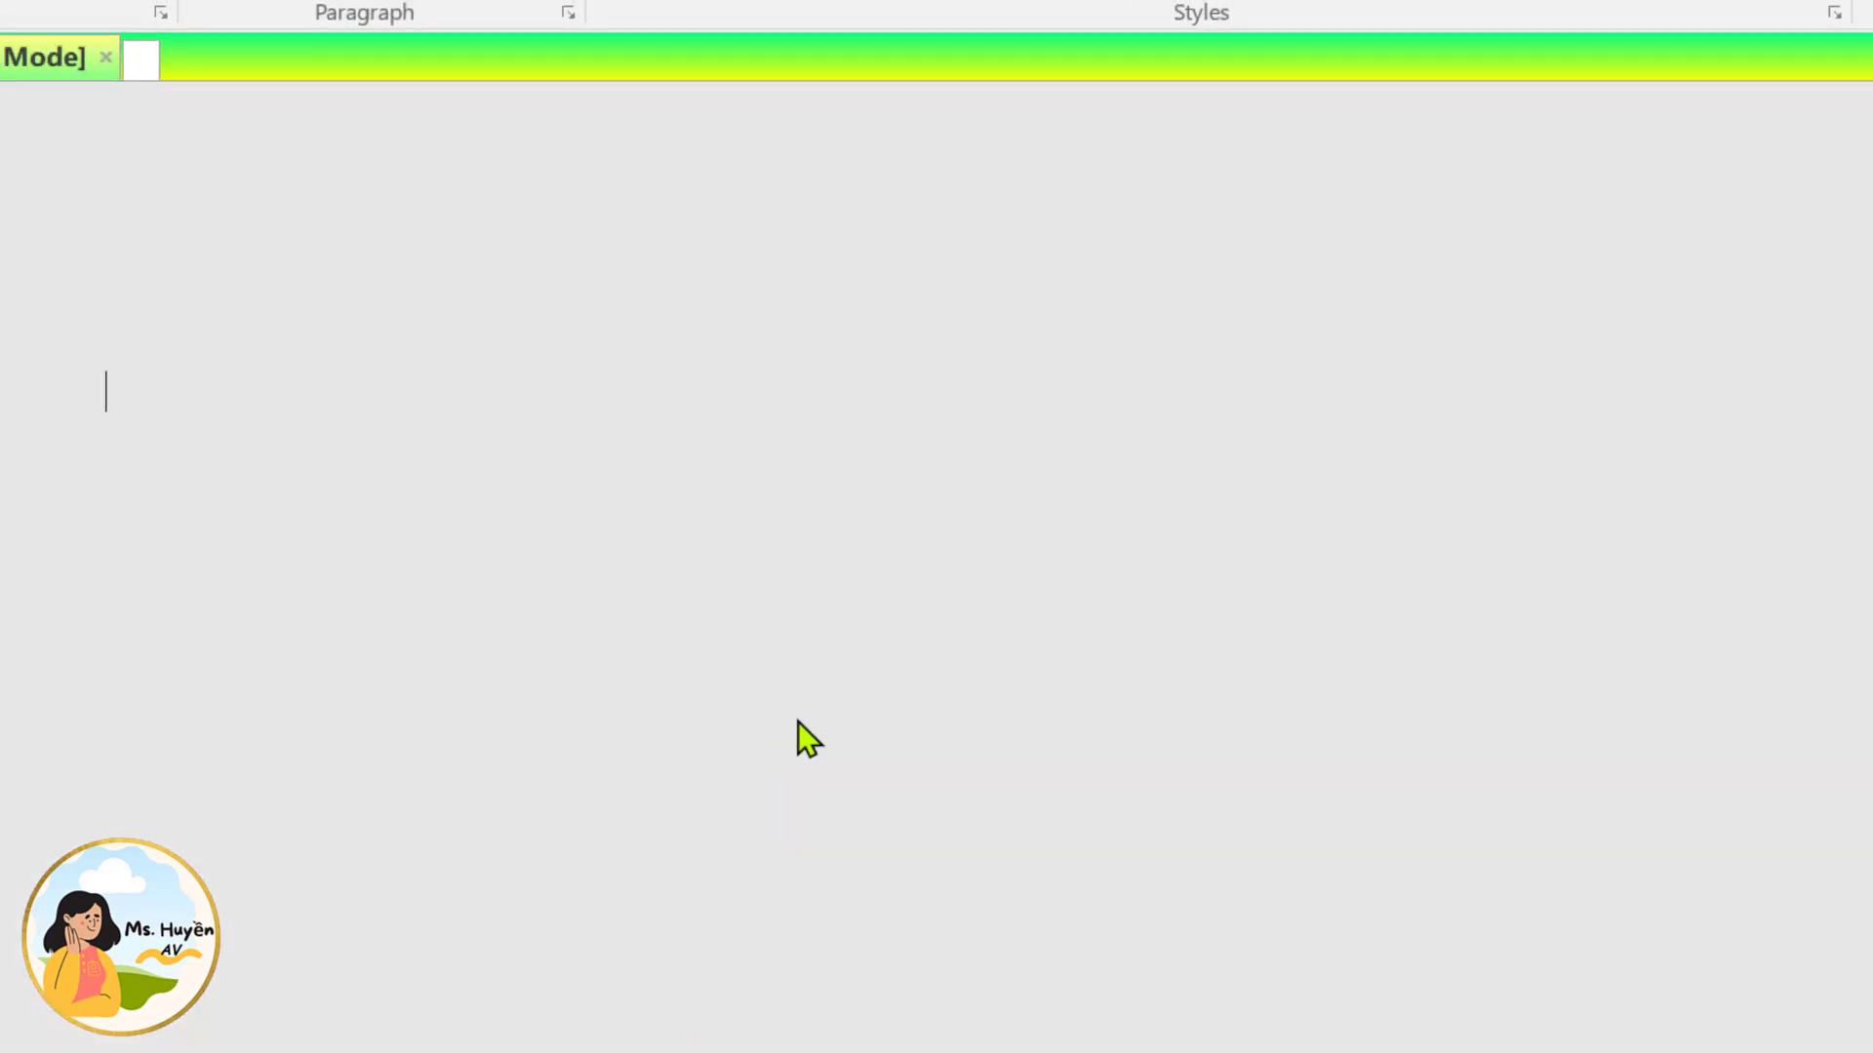
Save the converted test to the Desktop as a Word document named DEMO LICH SU and dismiss the completion notice.
key("F12")
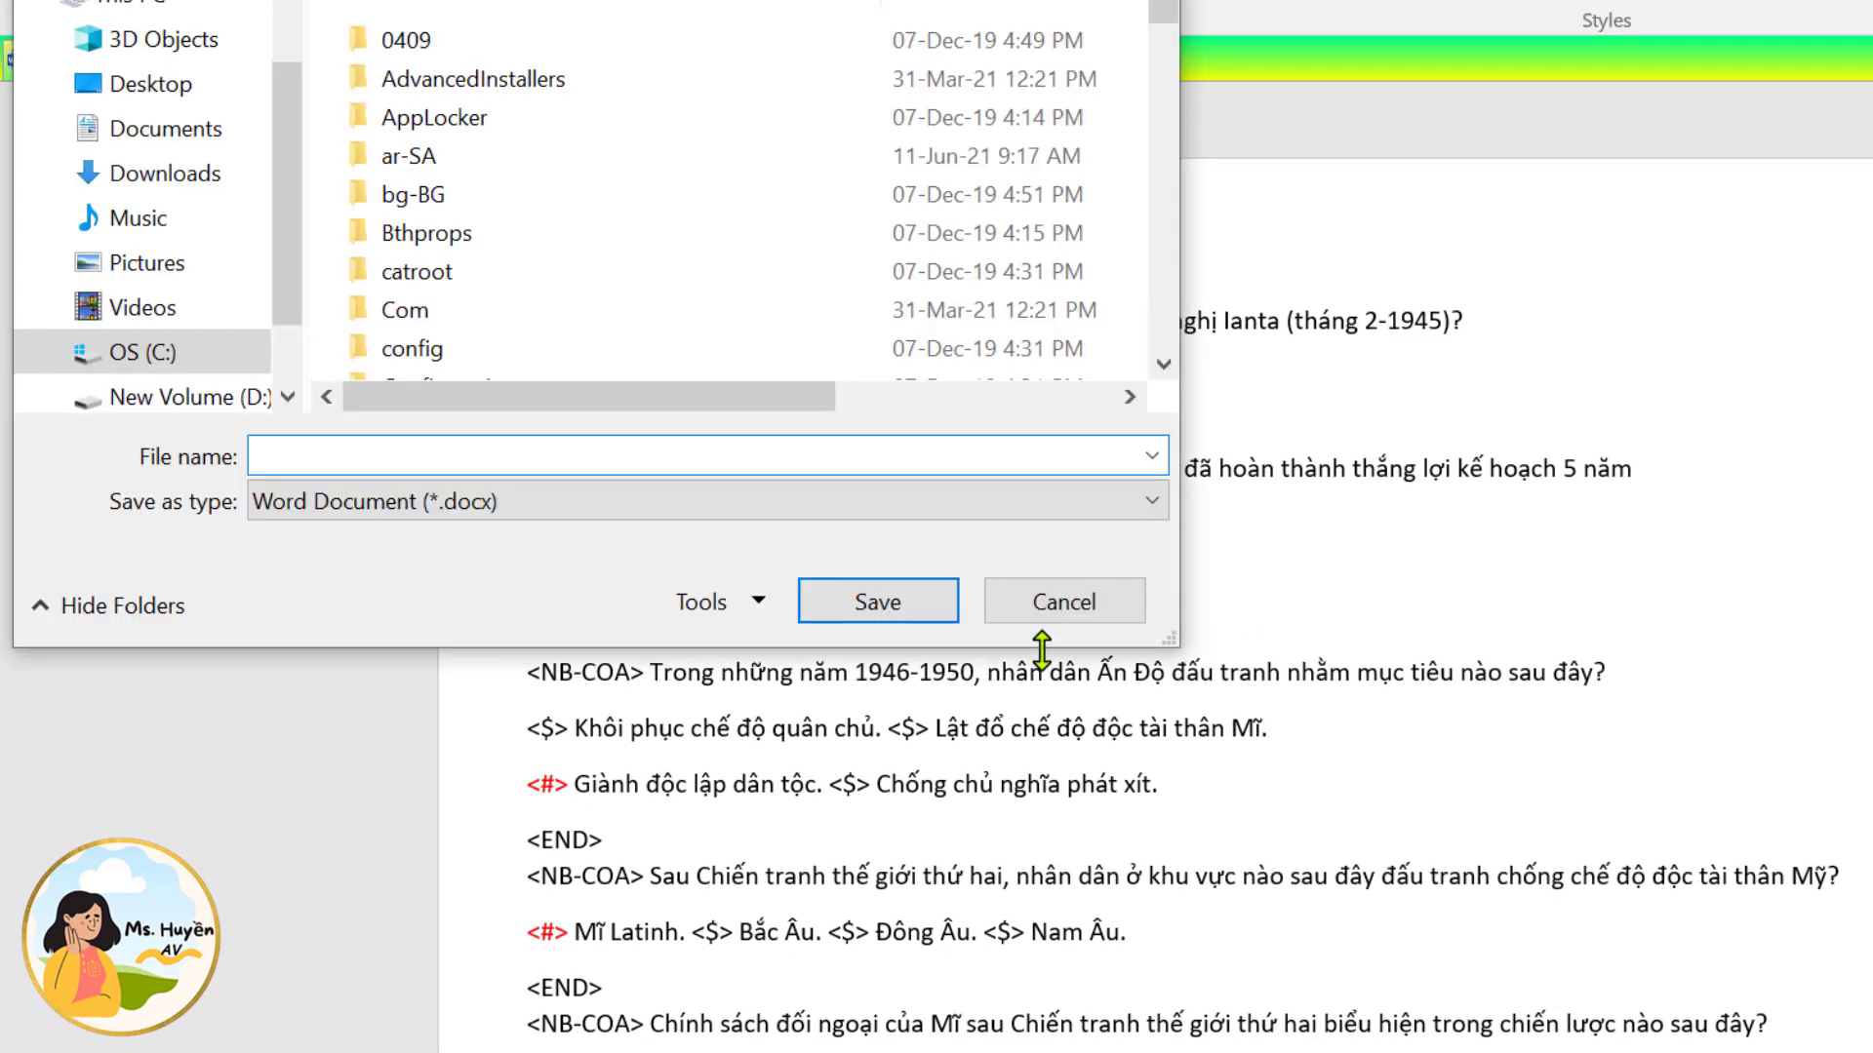
left_click(182, 88)
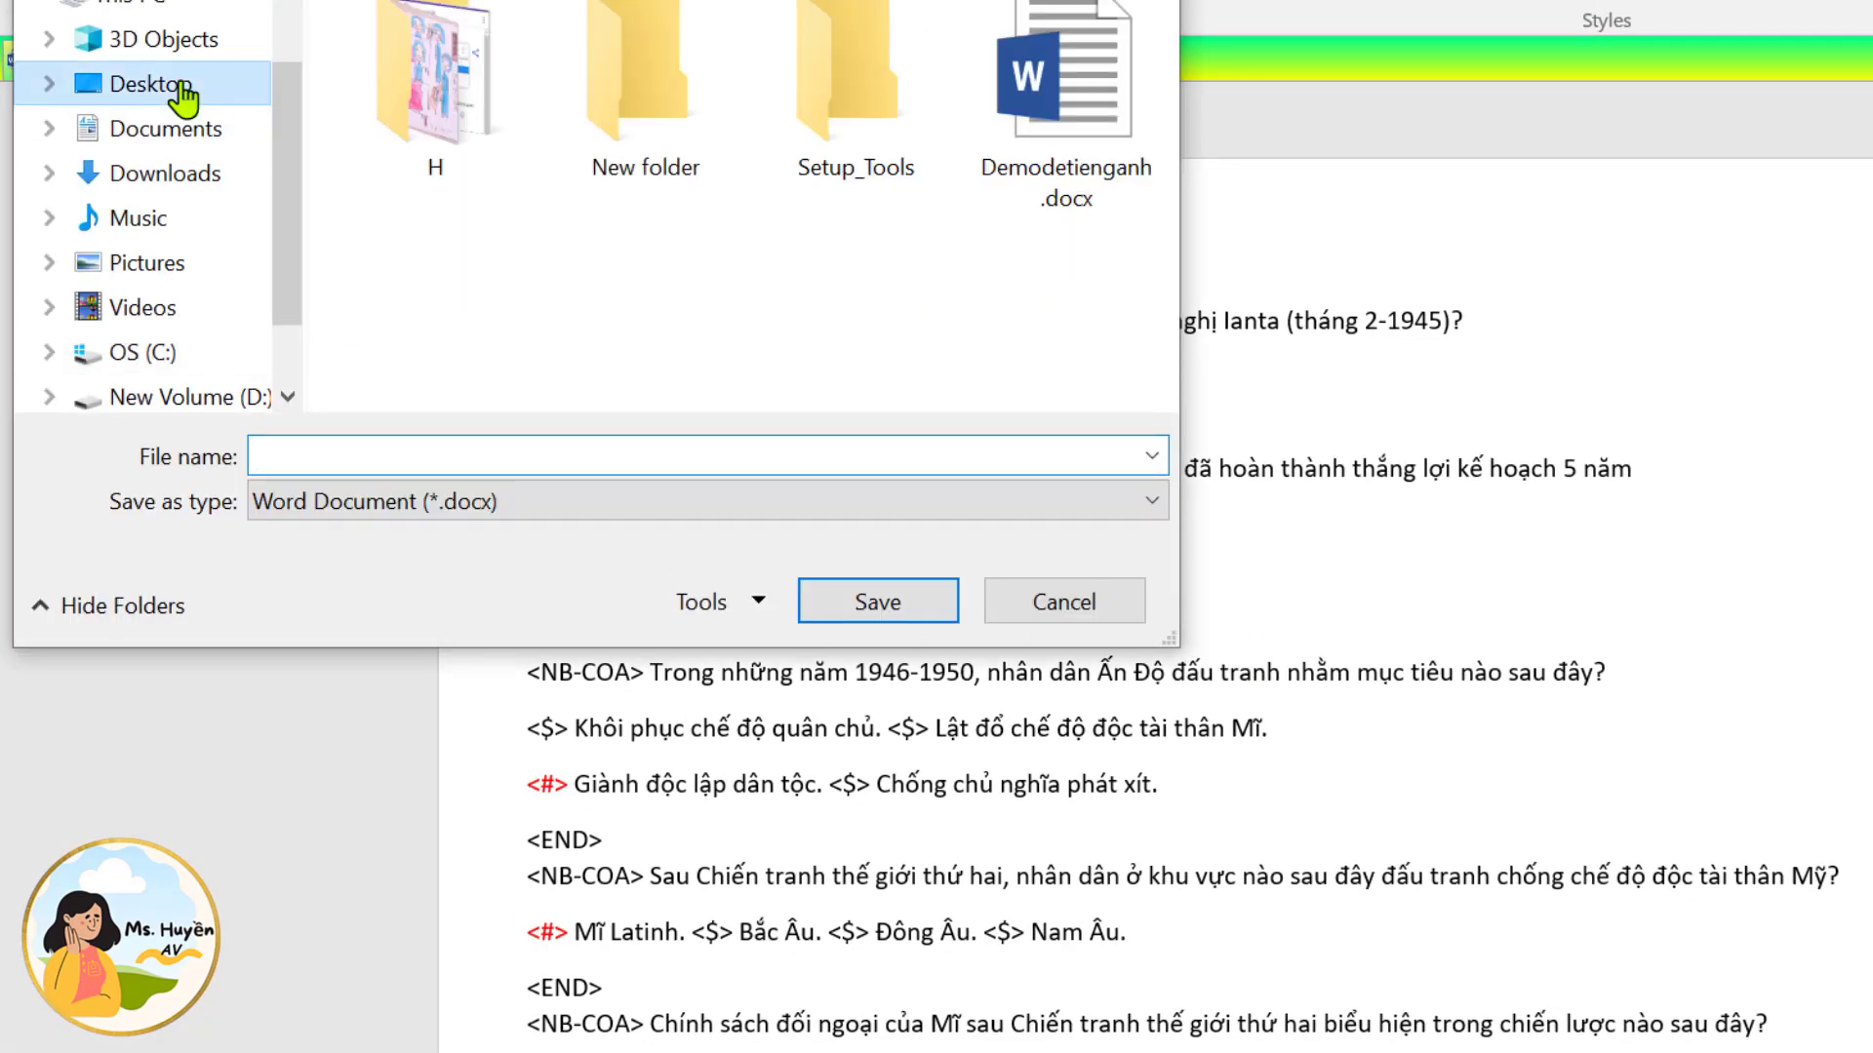
left_click(446, 458)
type("DEM")
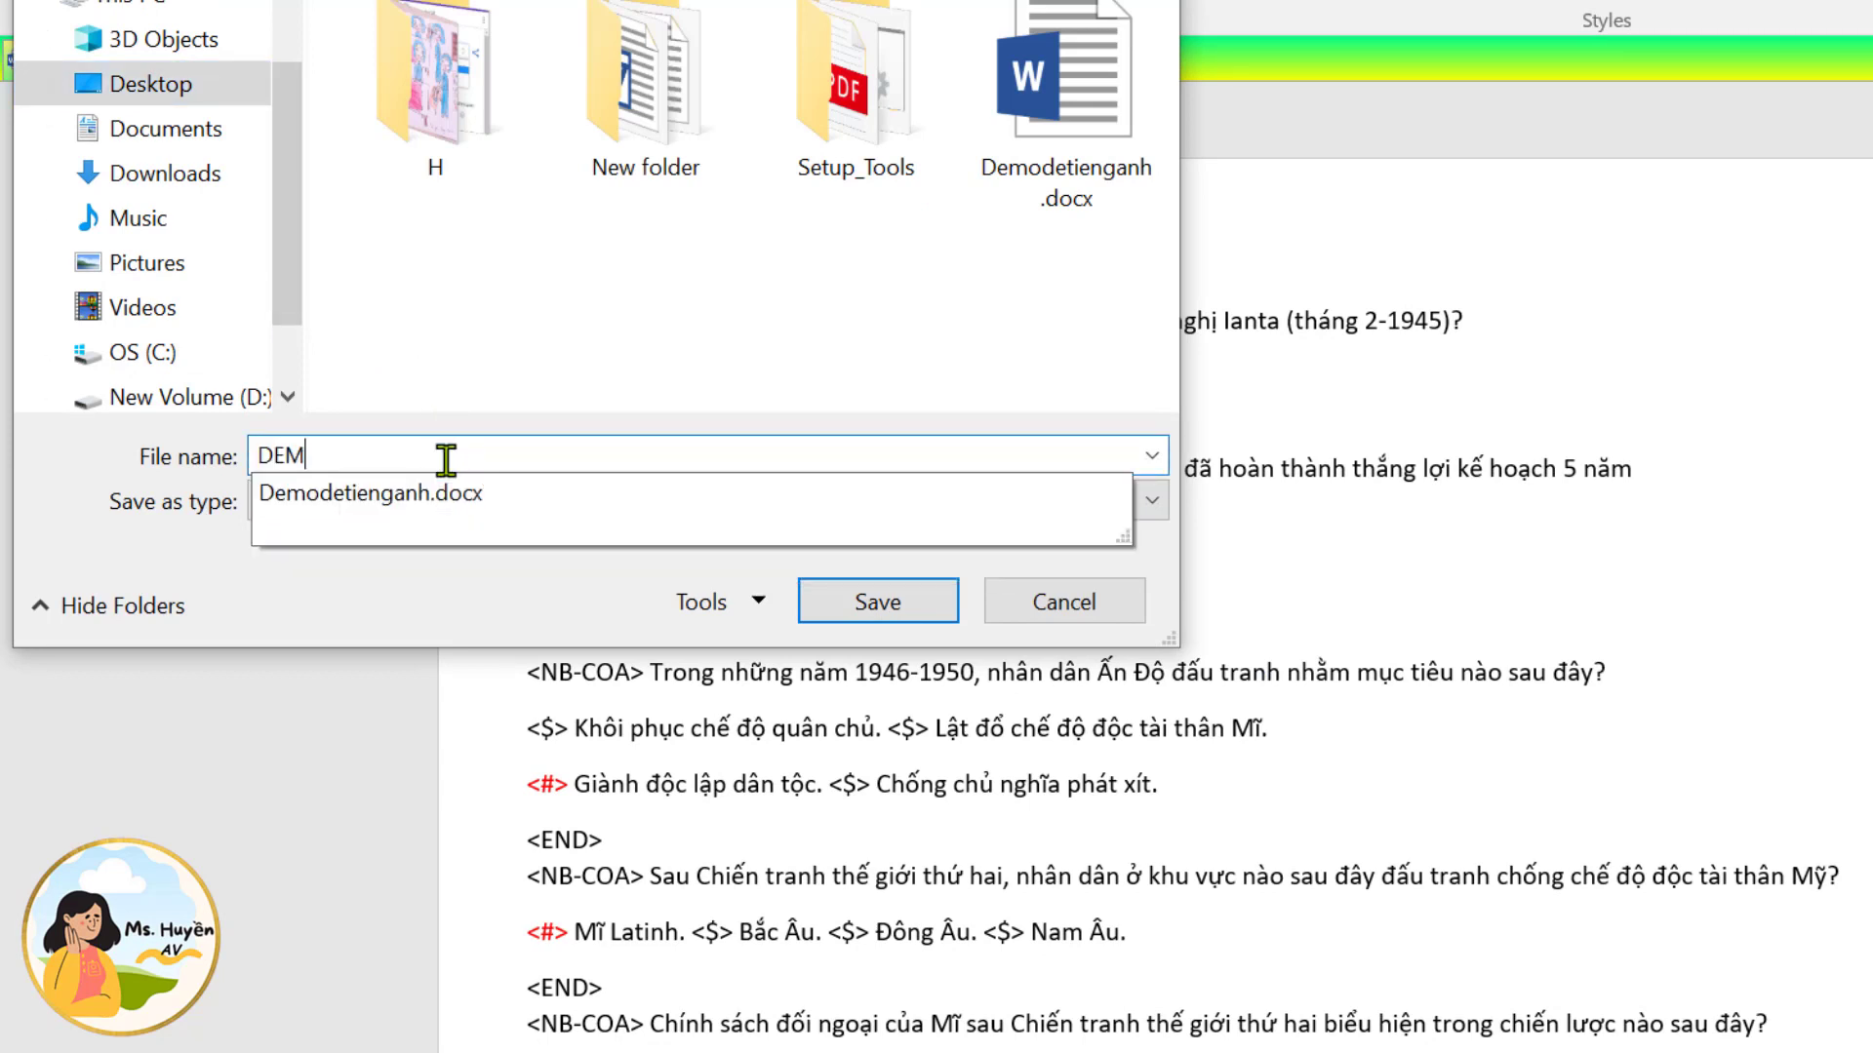
type("O LICH SU")
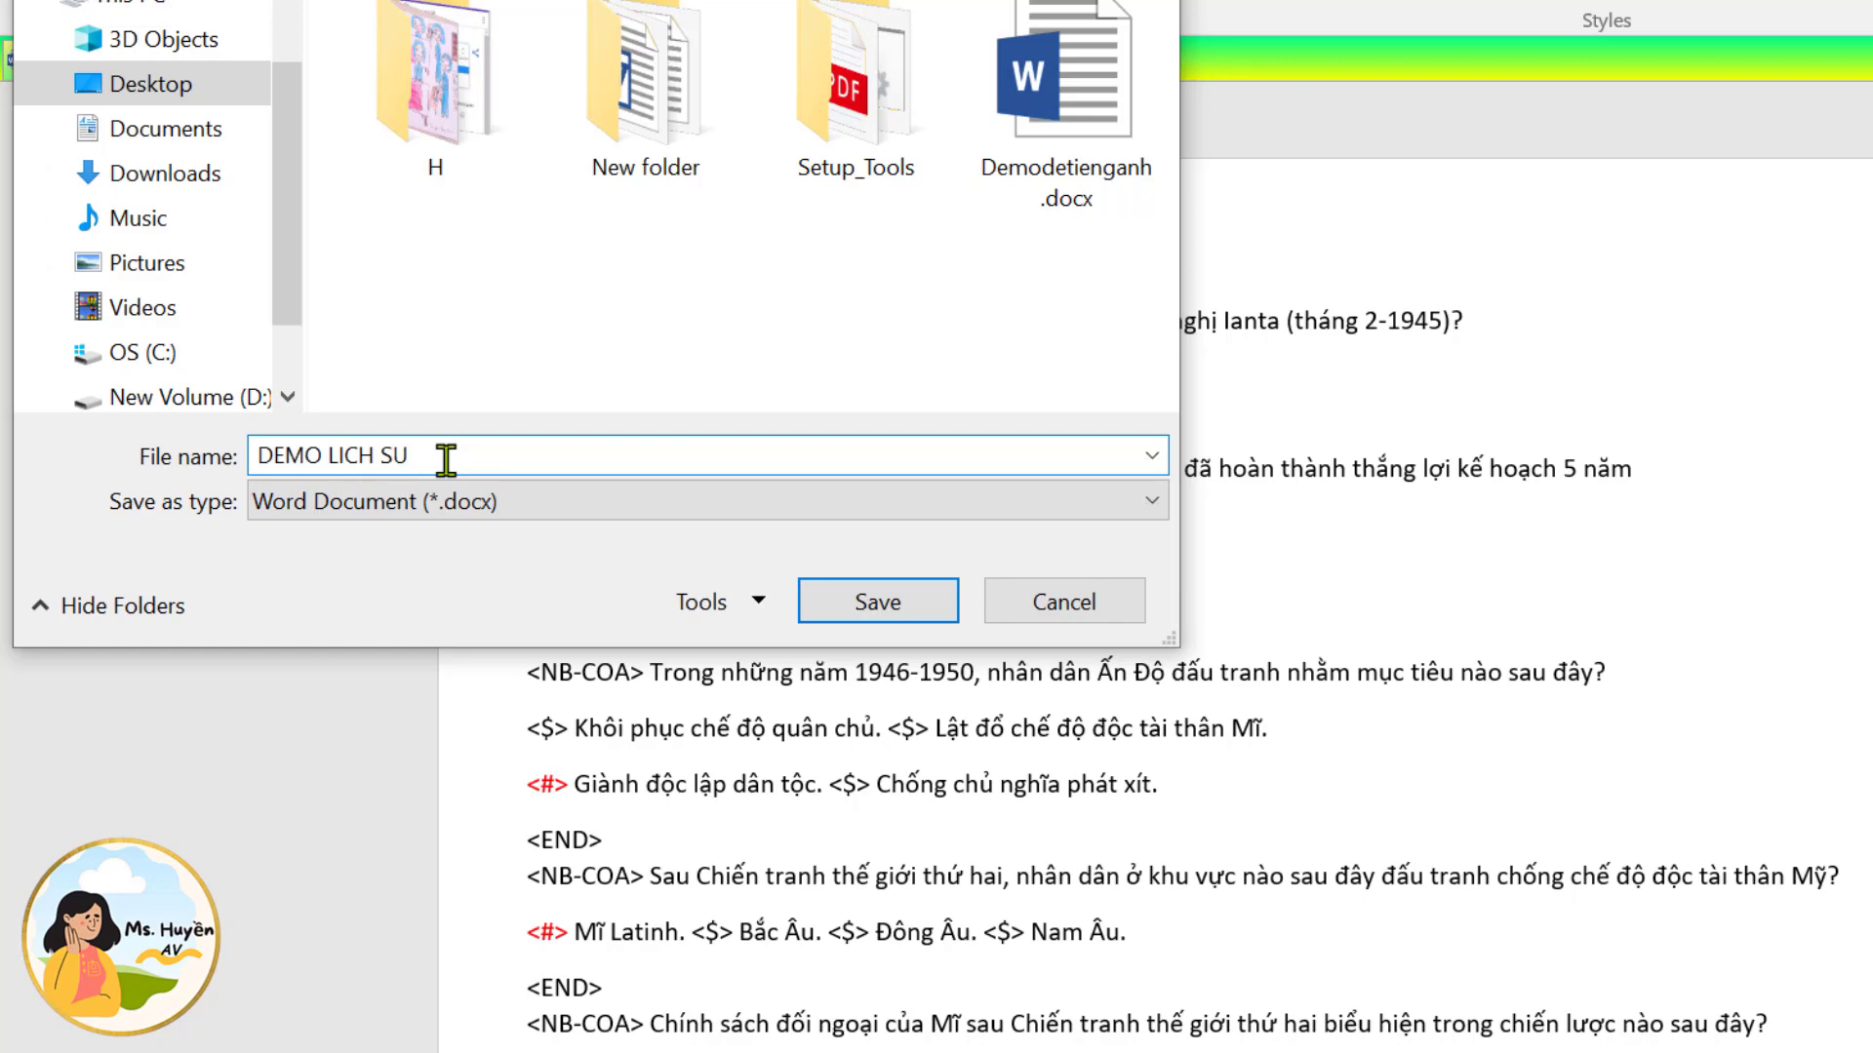
key("Return")
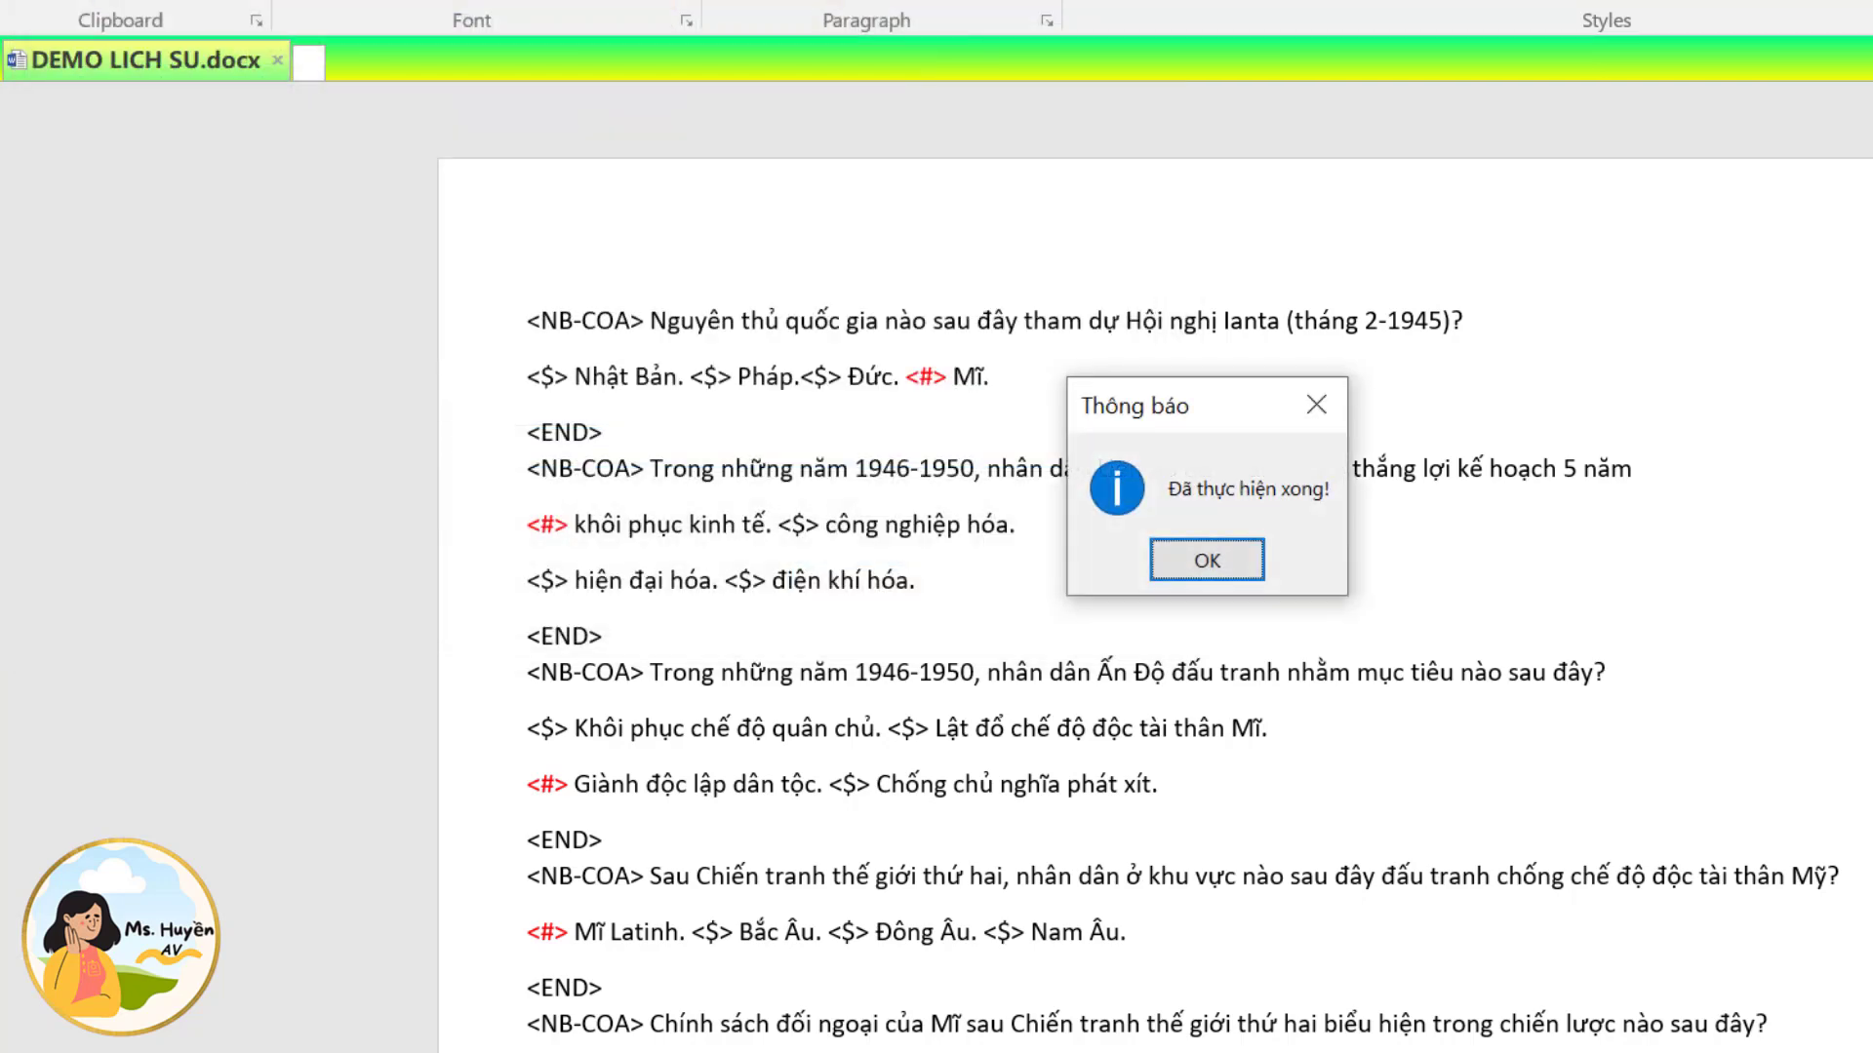
left_click(1187, 574)
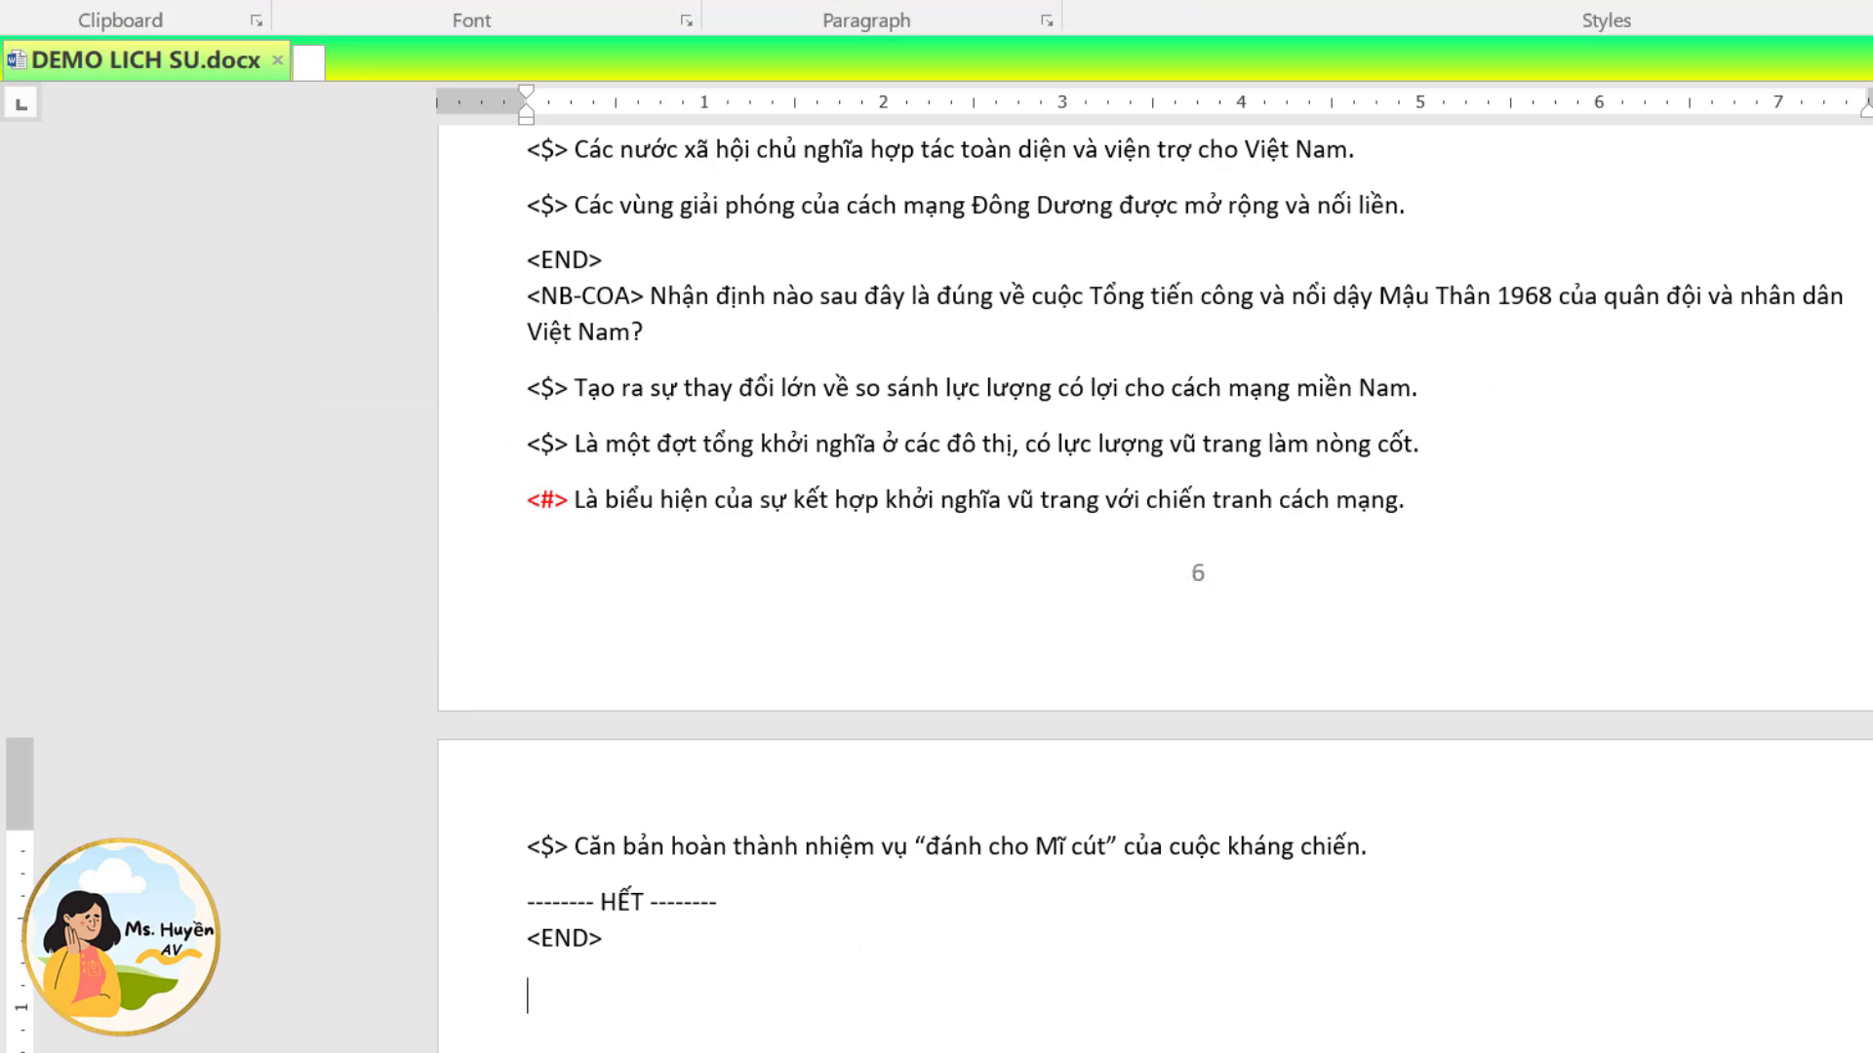
Review the converted questions from the end back to the start, checking the question, answer and end tags.
scroll(1151, 585, "up", 20)
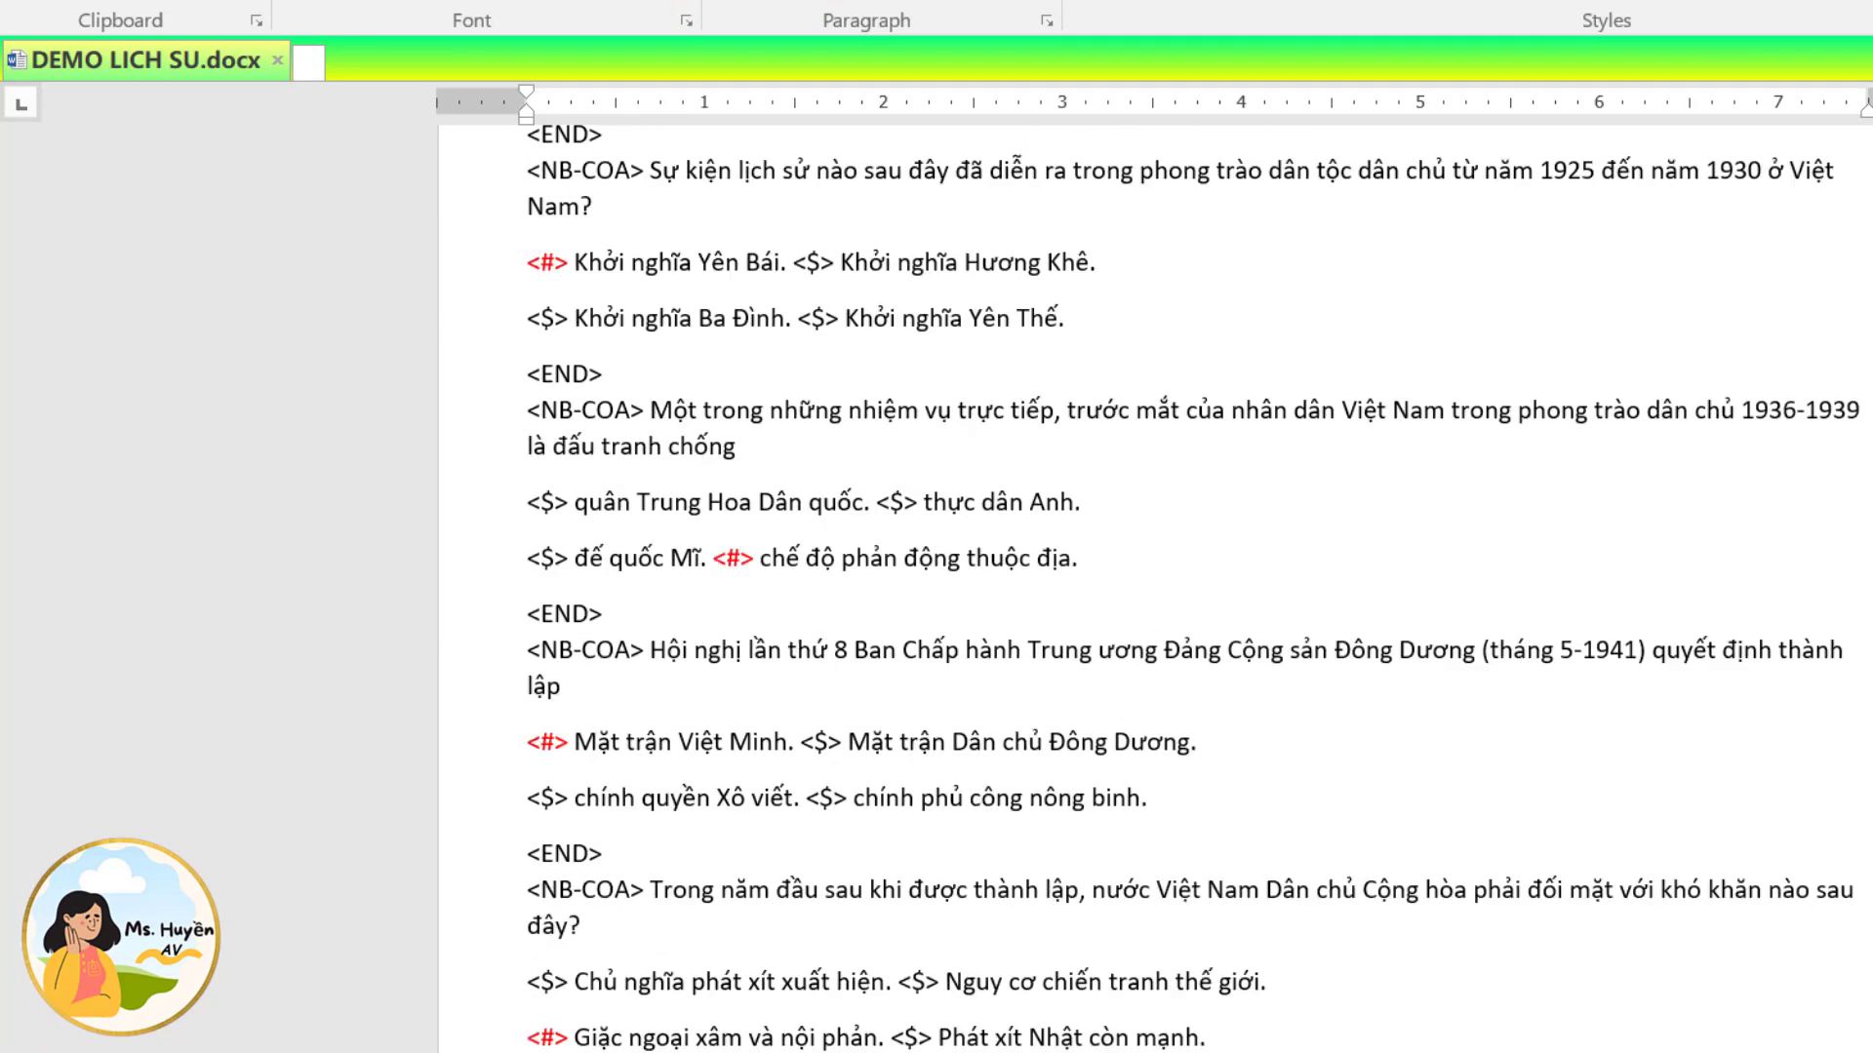
scroll(510, 675, "up", 20)
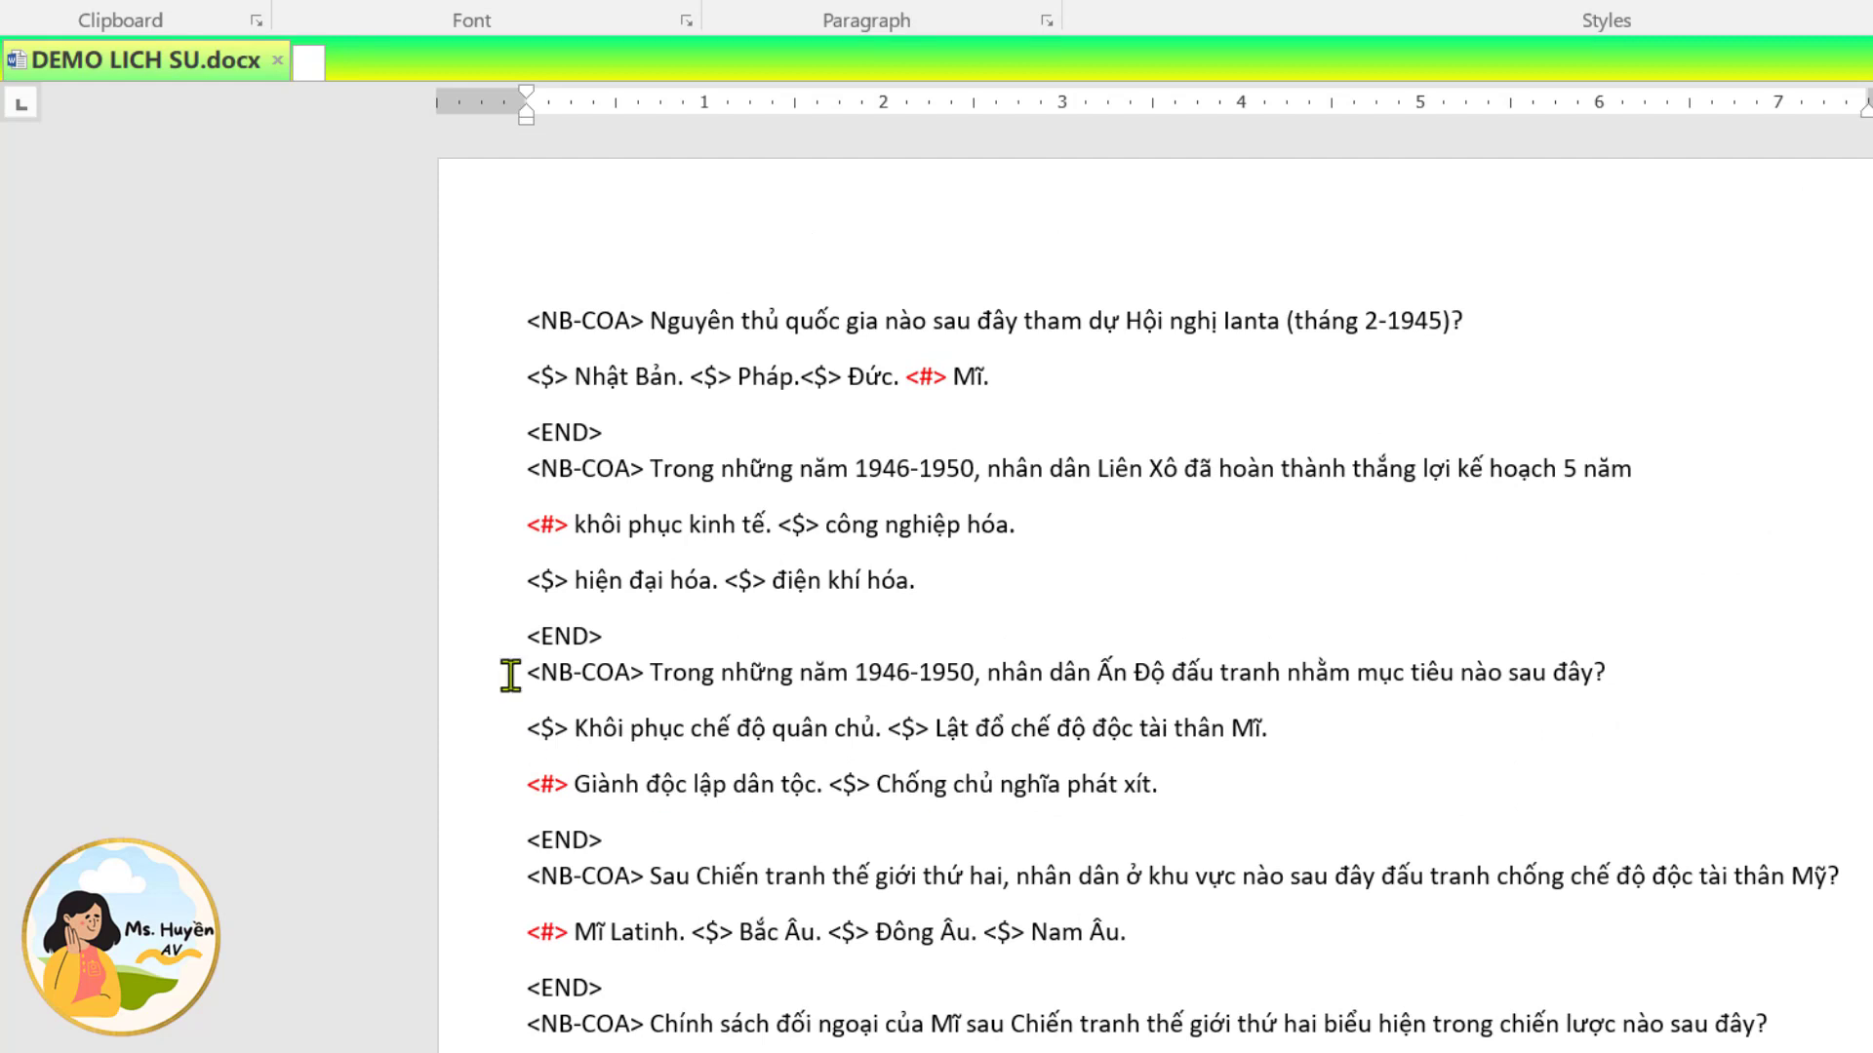
scroll(585, 459, "down", 1)
scroll(669, 452, "up", 1)
scroll(683, 452, "down", 1)
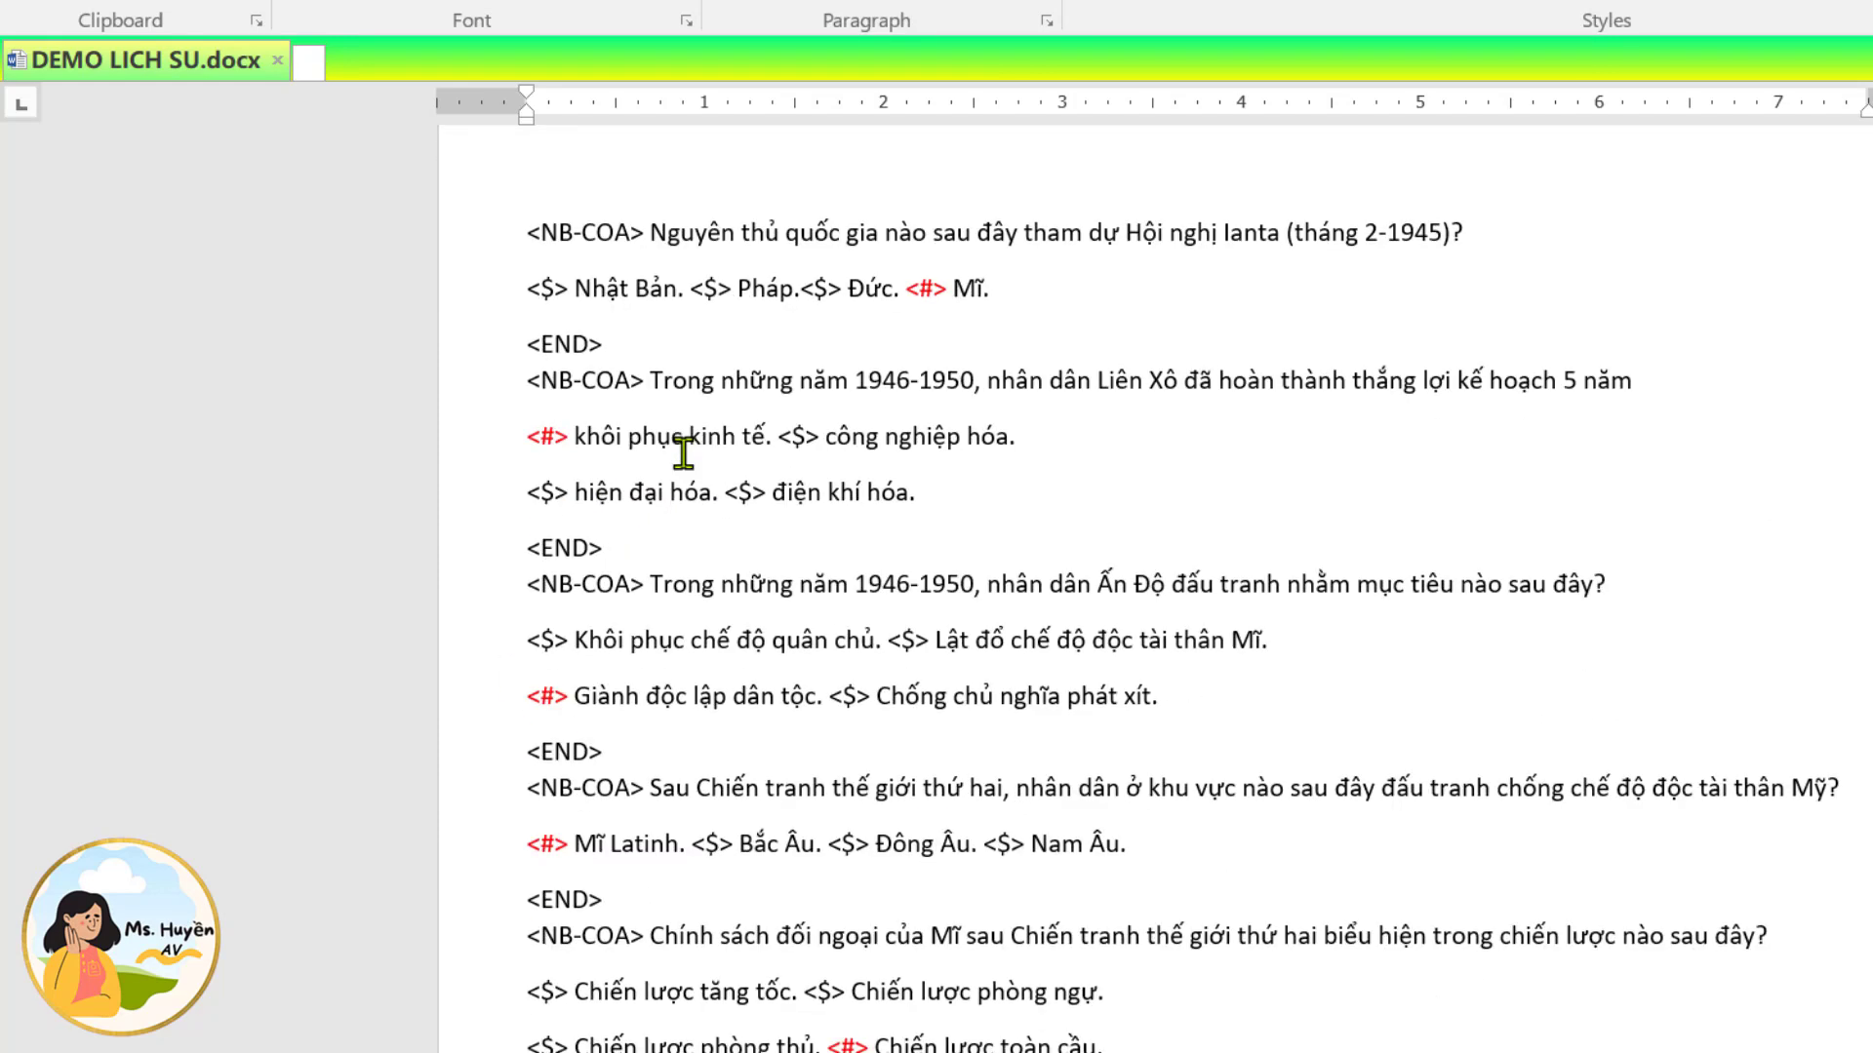
scroll(683, 452, "up", 1)
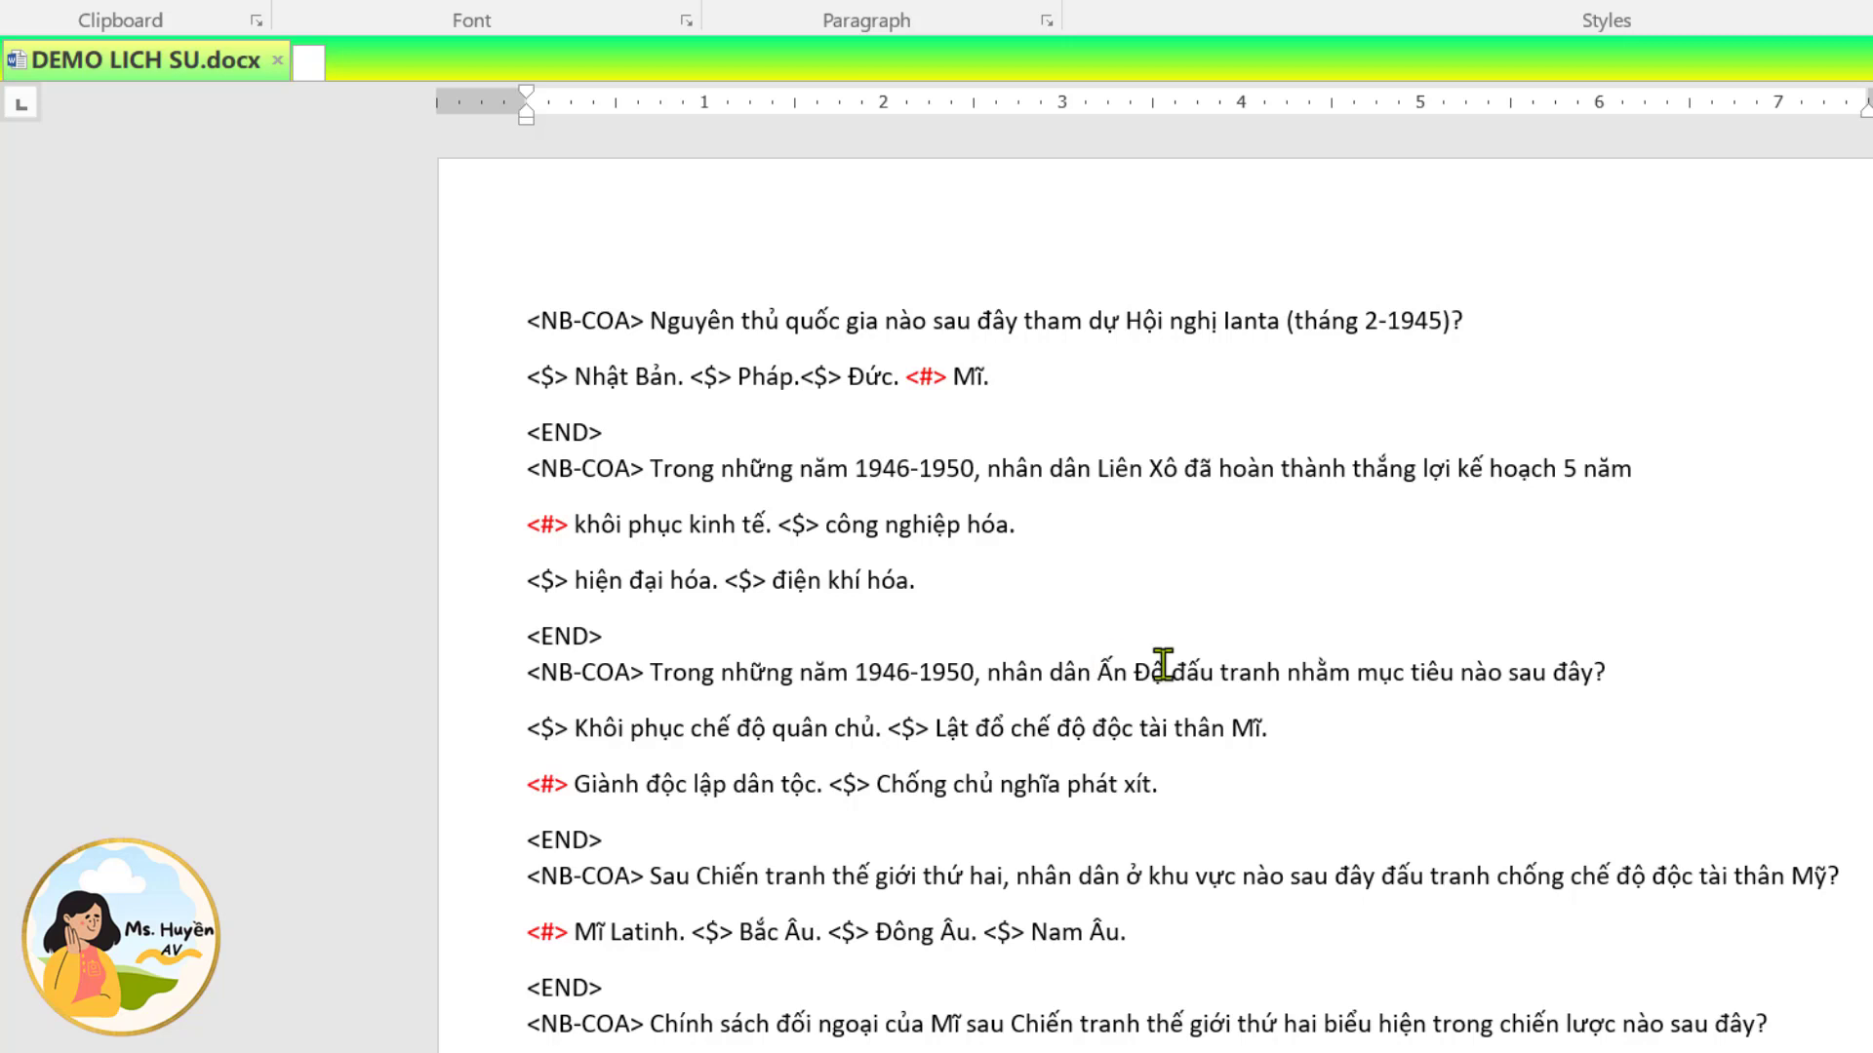
scroll(1161, 665, "down", 1)
scroll(1161, 665, "up", 1)
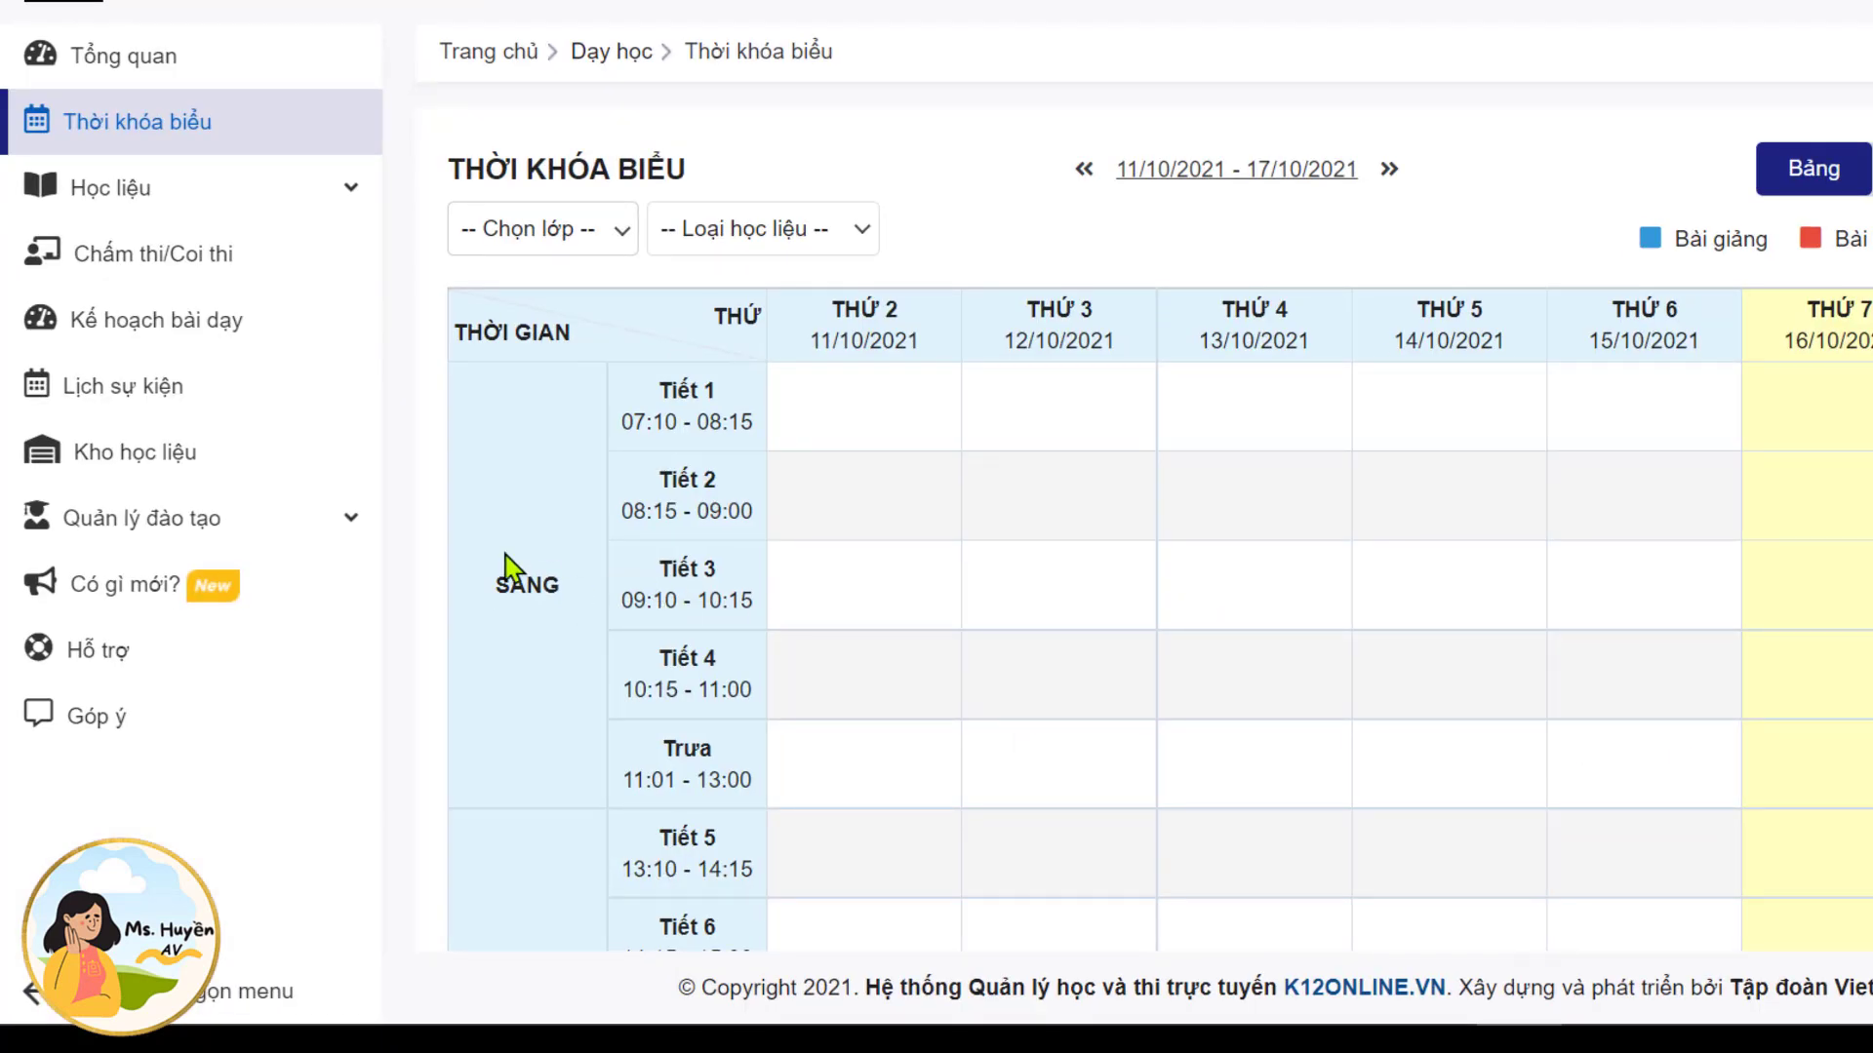
Switch to the K12Online site and open the Bài kiểm tra list under Học liệu.
left_click(329, 190)
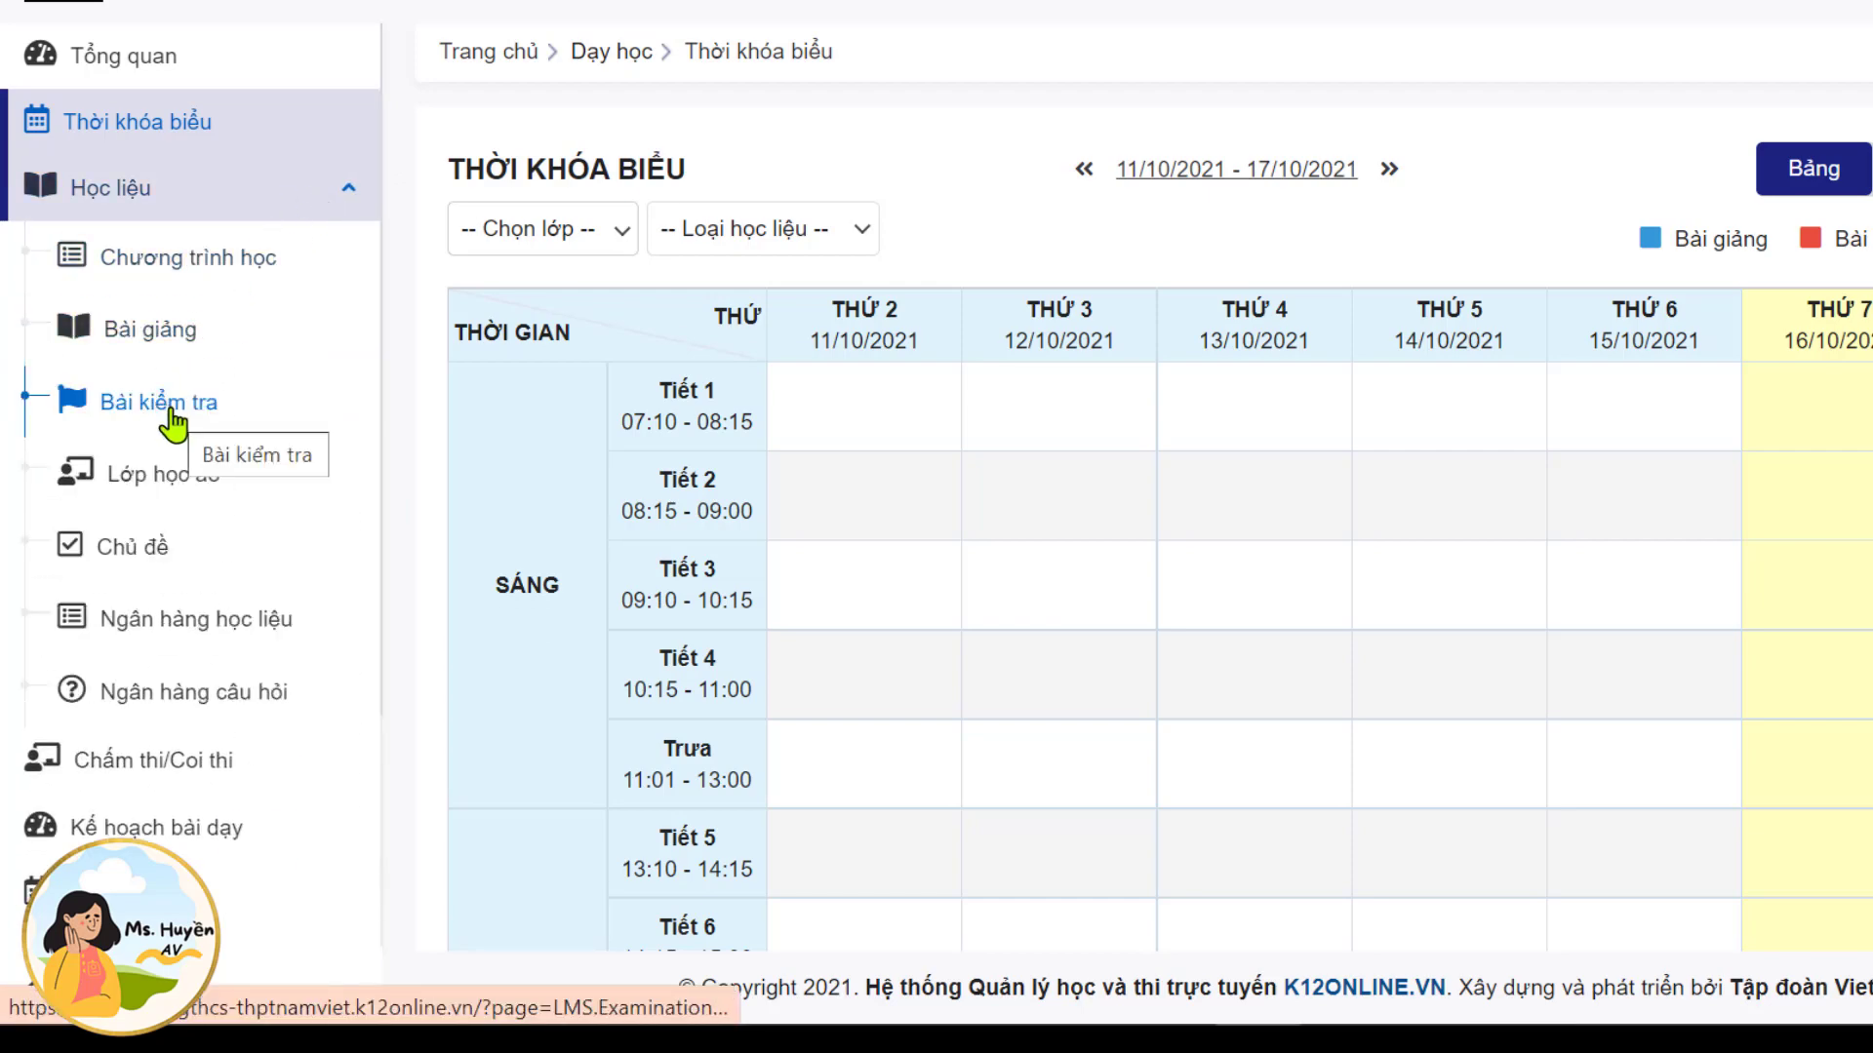
left_click(171, 418)
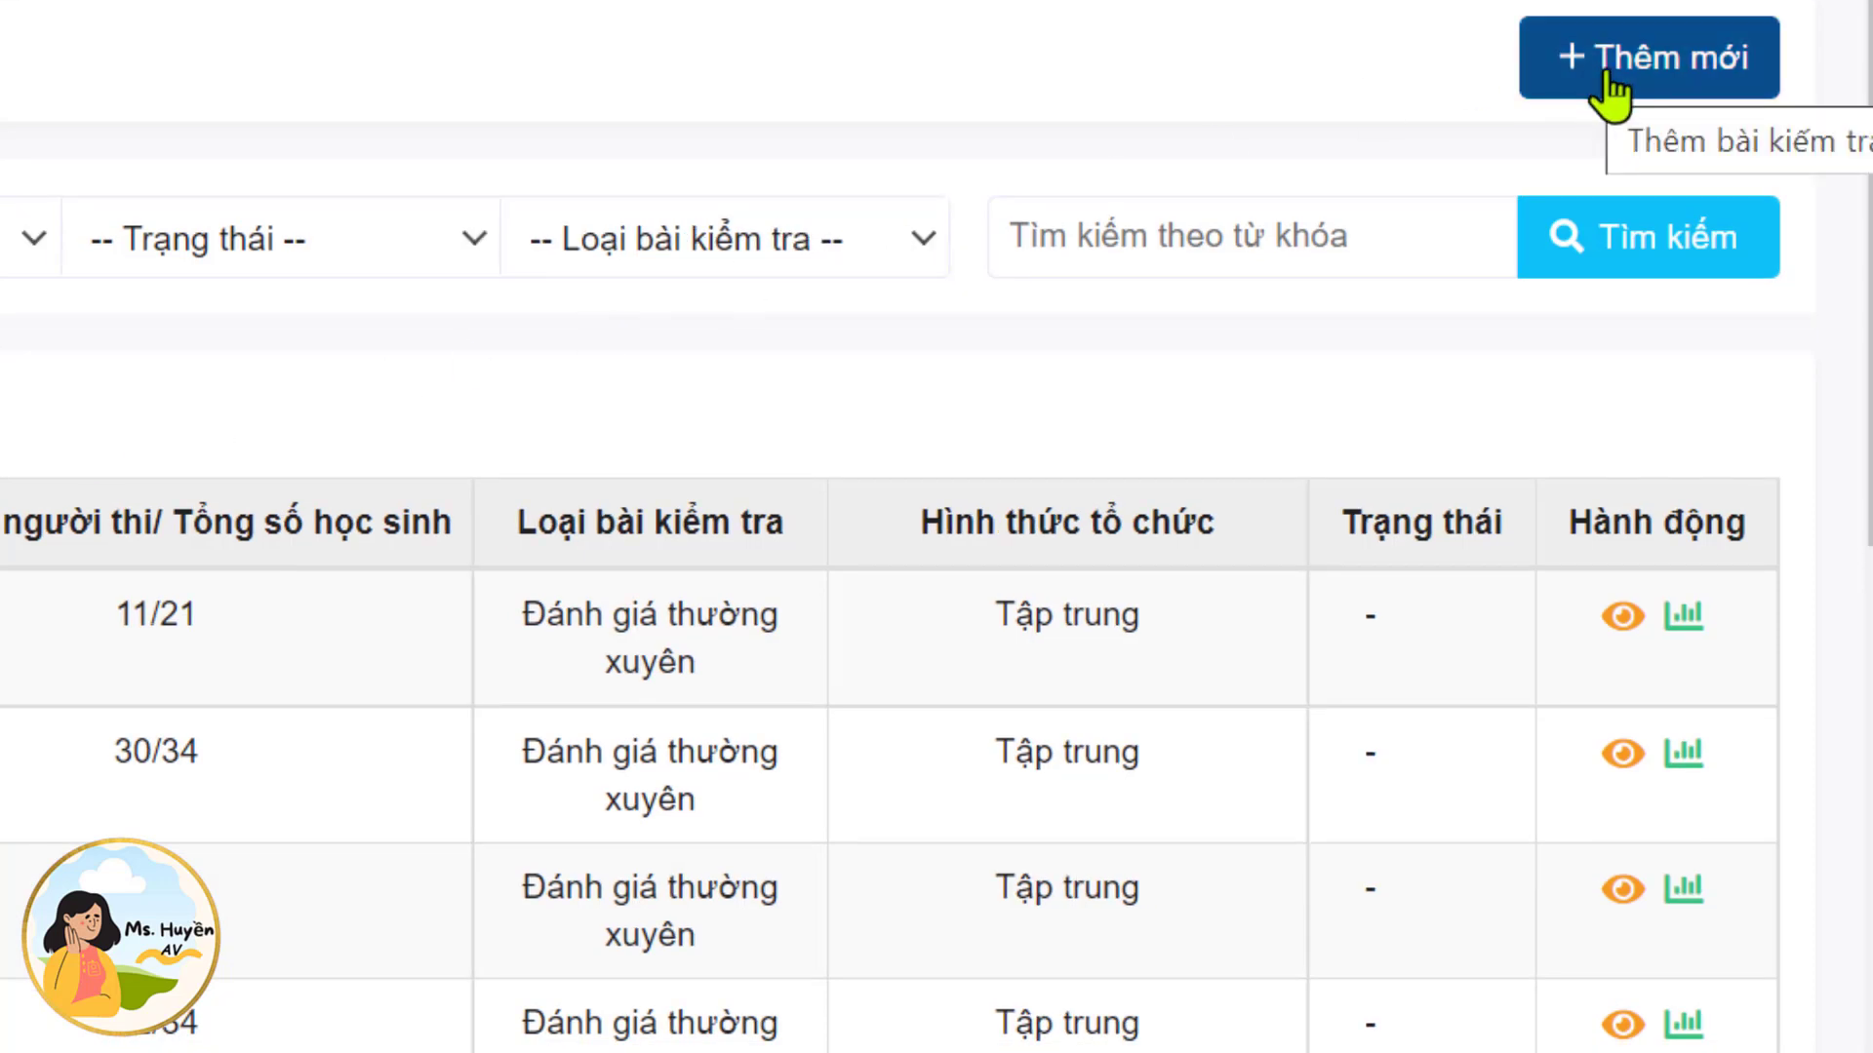
Add a new manually entered test and name it Lịch Sử.
left_click(1608, 86)
left_click(682, 307)
type("Lich Sử")
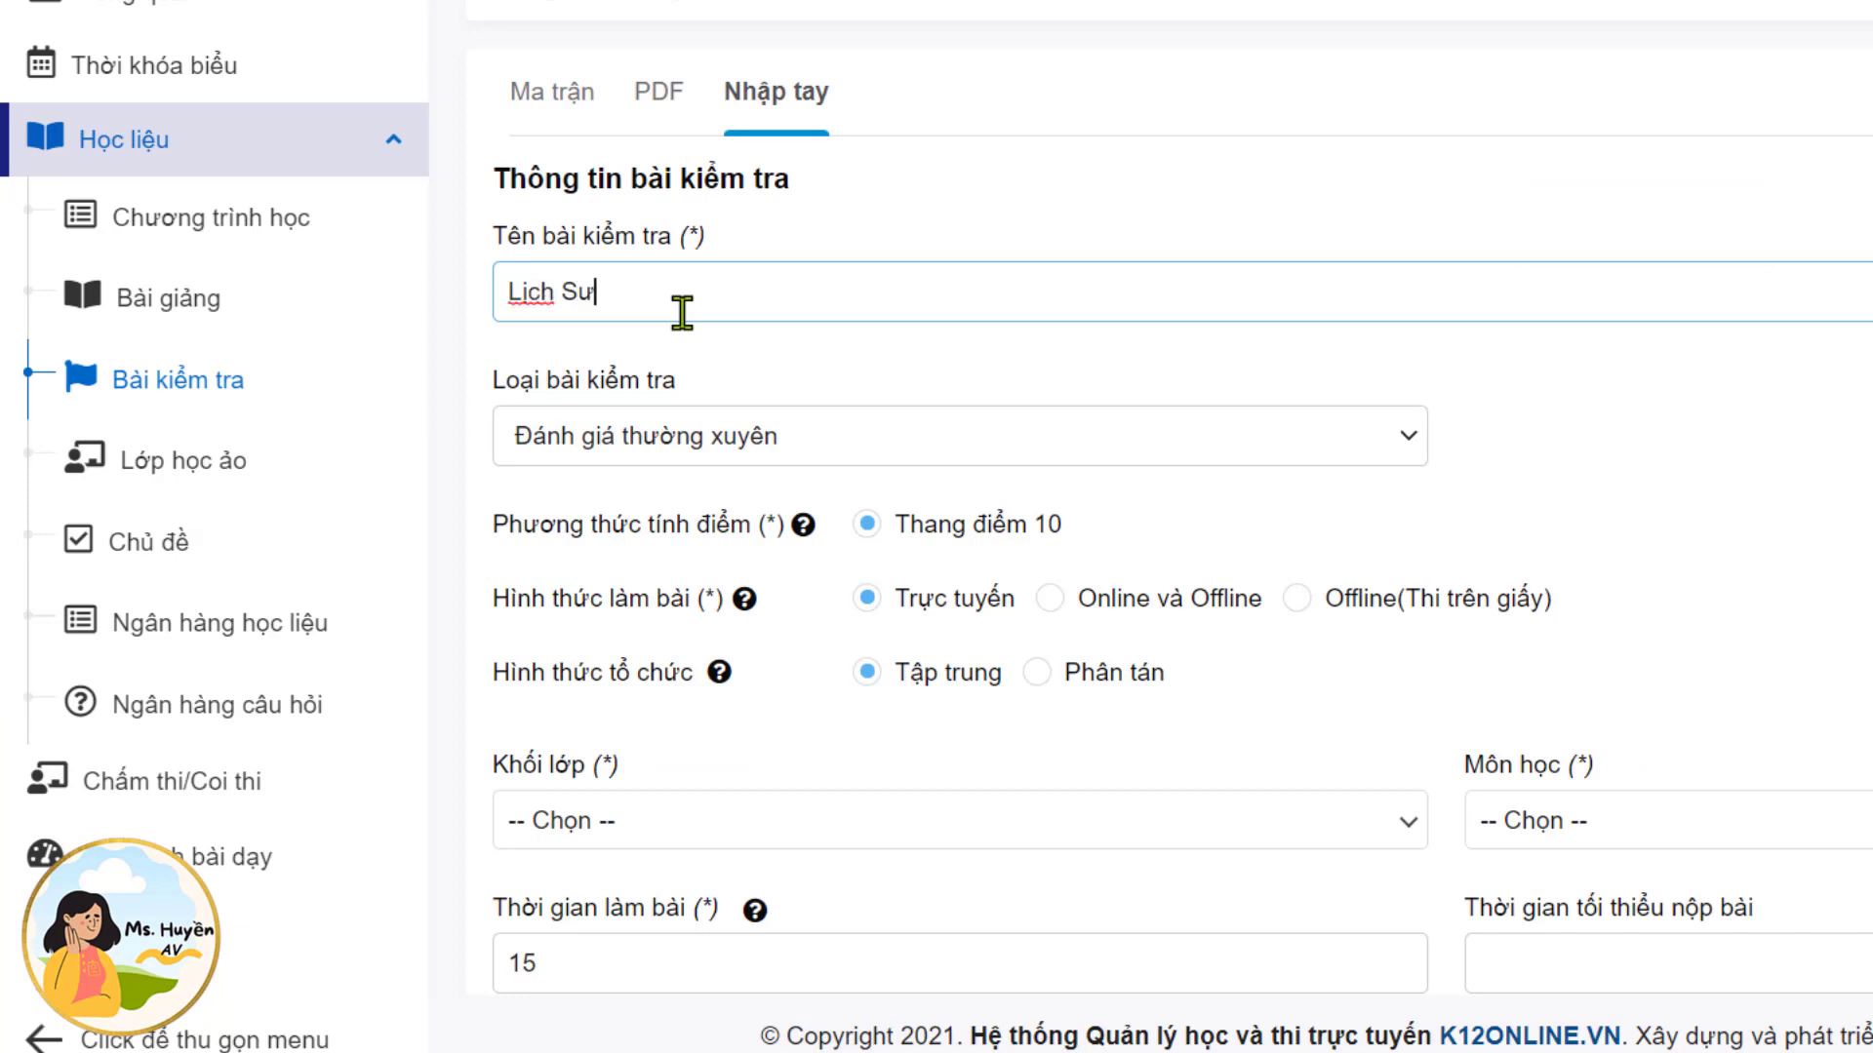
Set the test's grade level to Khối 10 and its subject to Tiếng Anh.
scroll(711, 430, "down", 4)
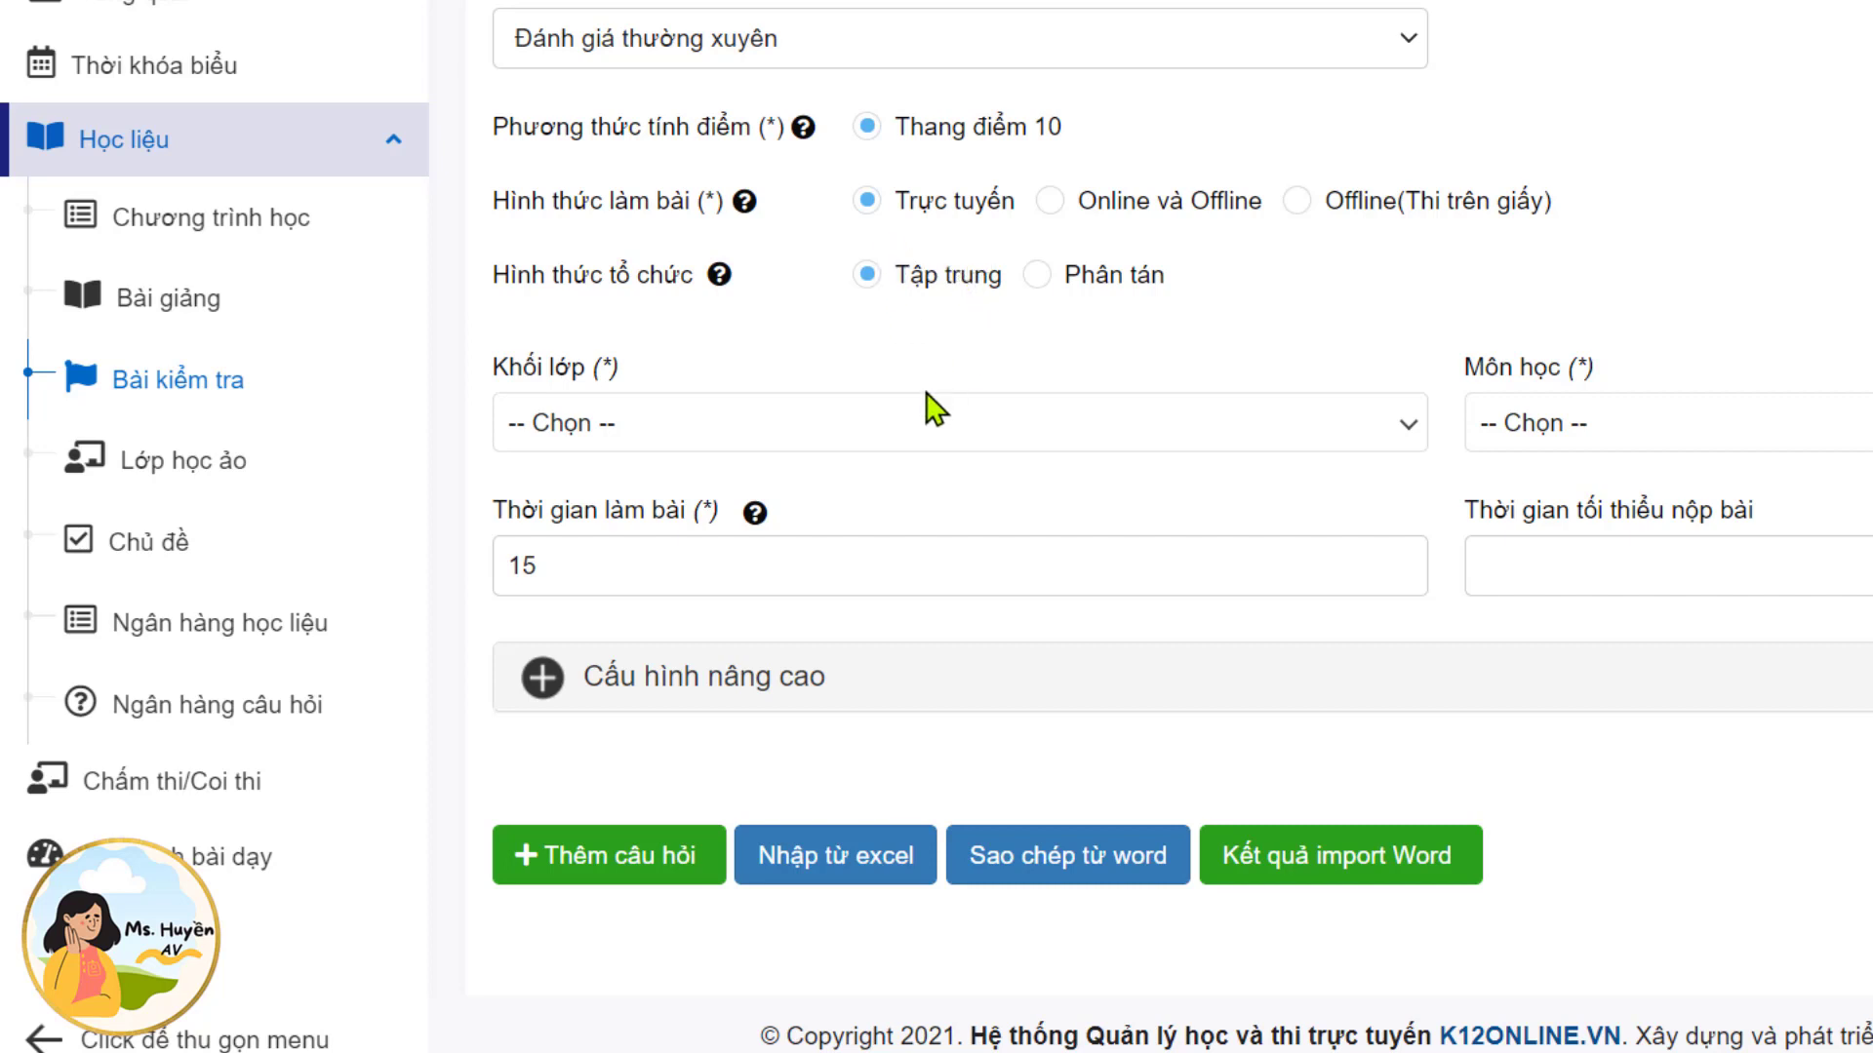
left_click(912, 434)
scroll(703, 722, "down", 3)
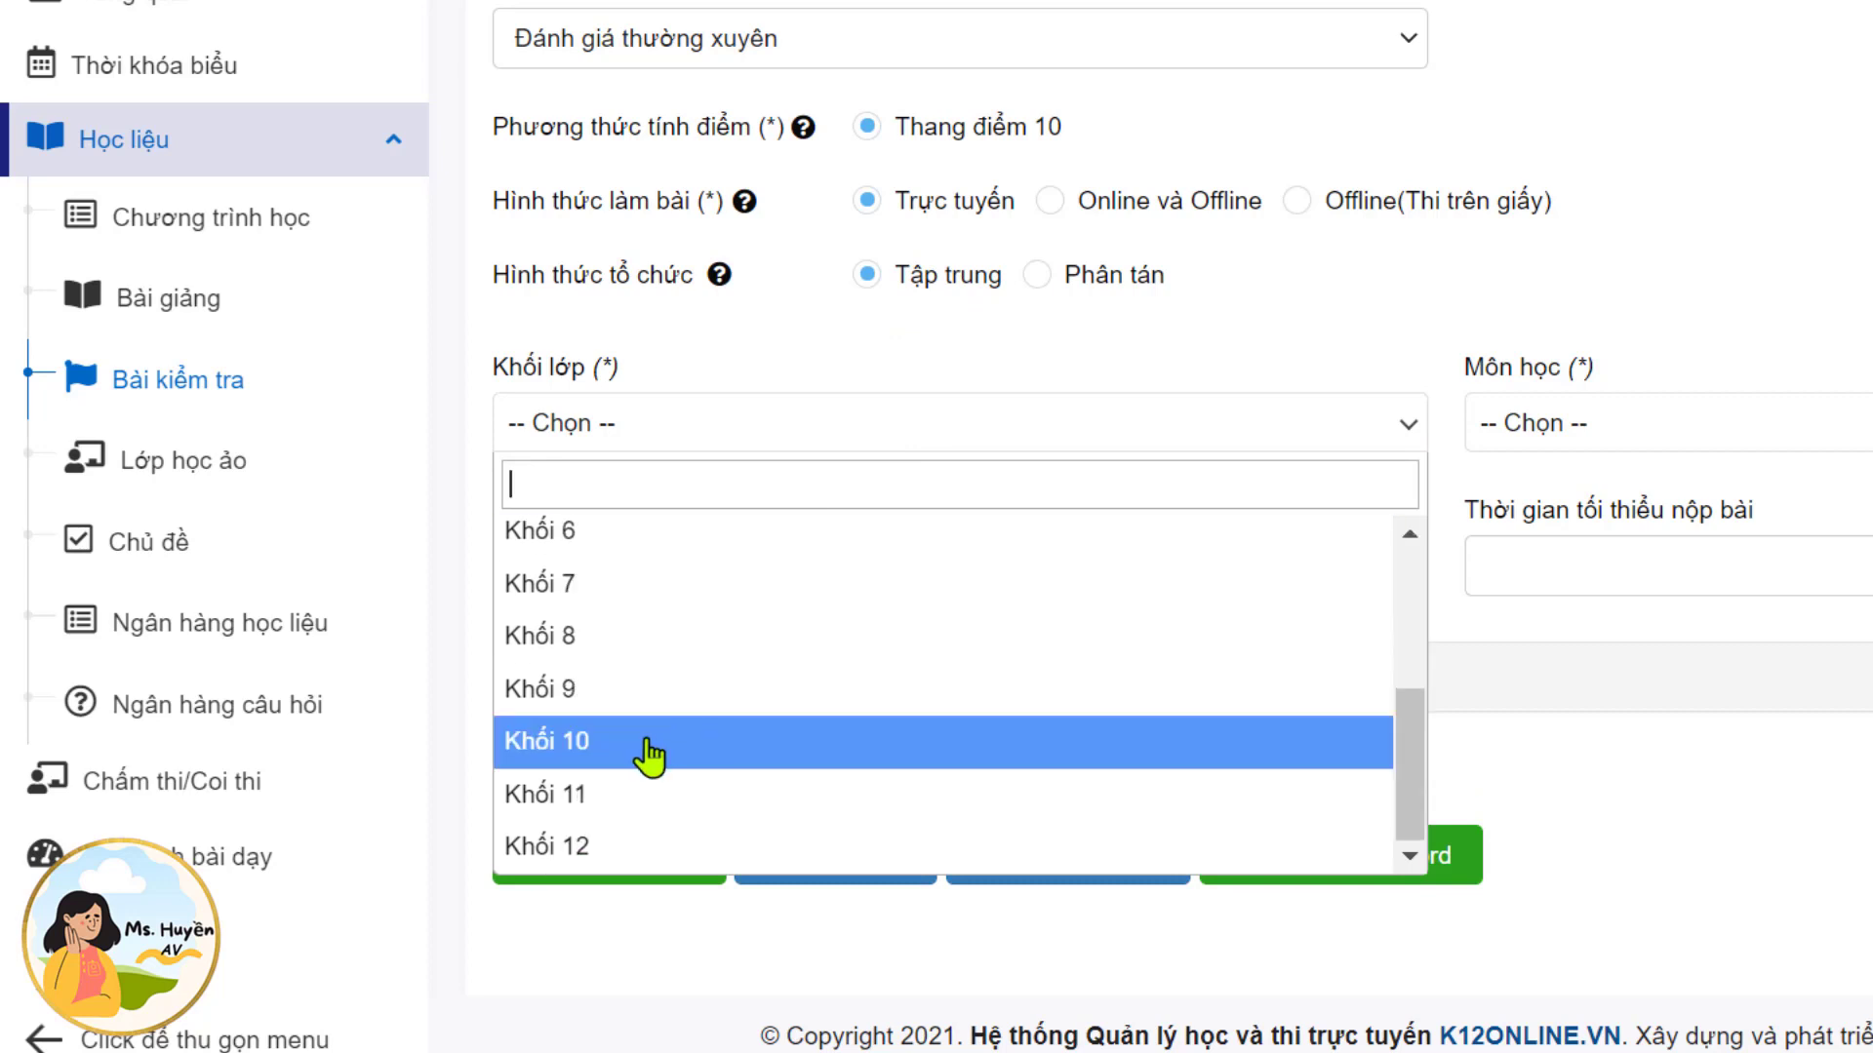
left_click(648, 750)
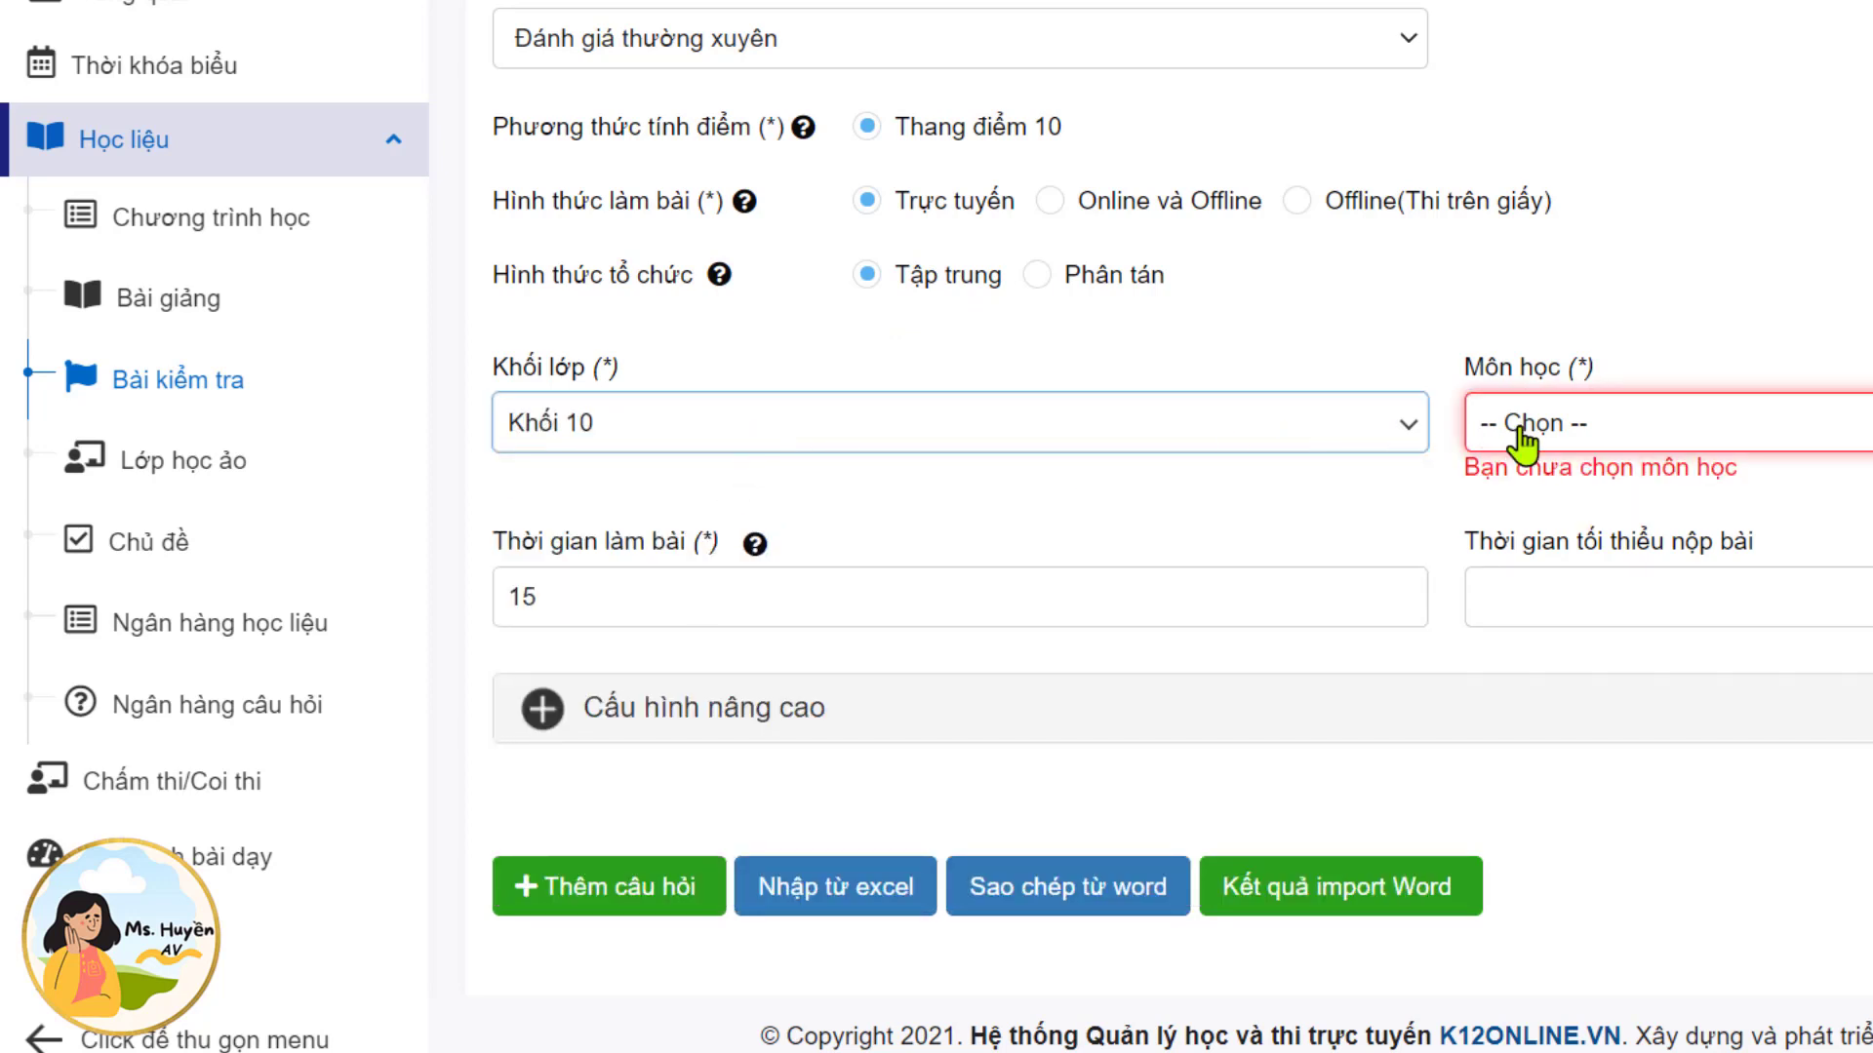
left_click(1521, 444)
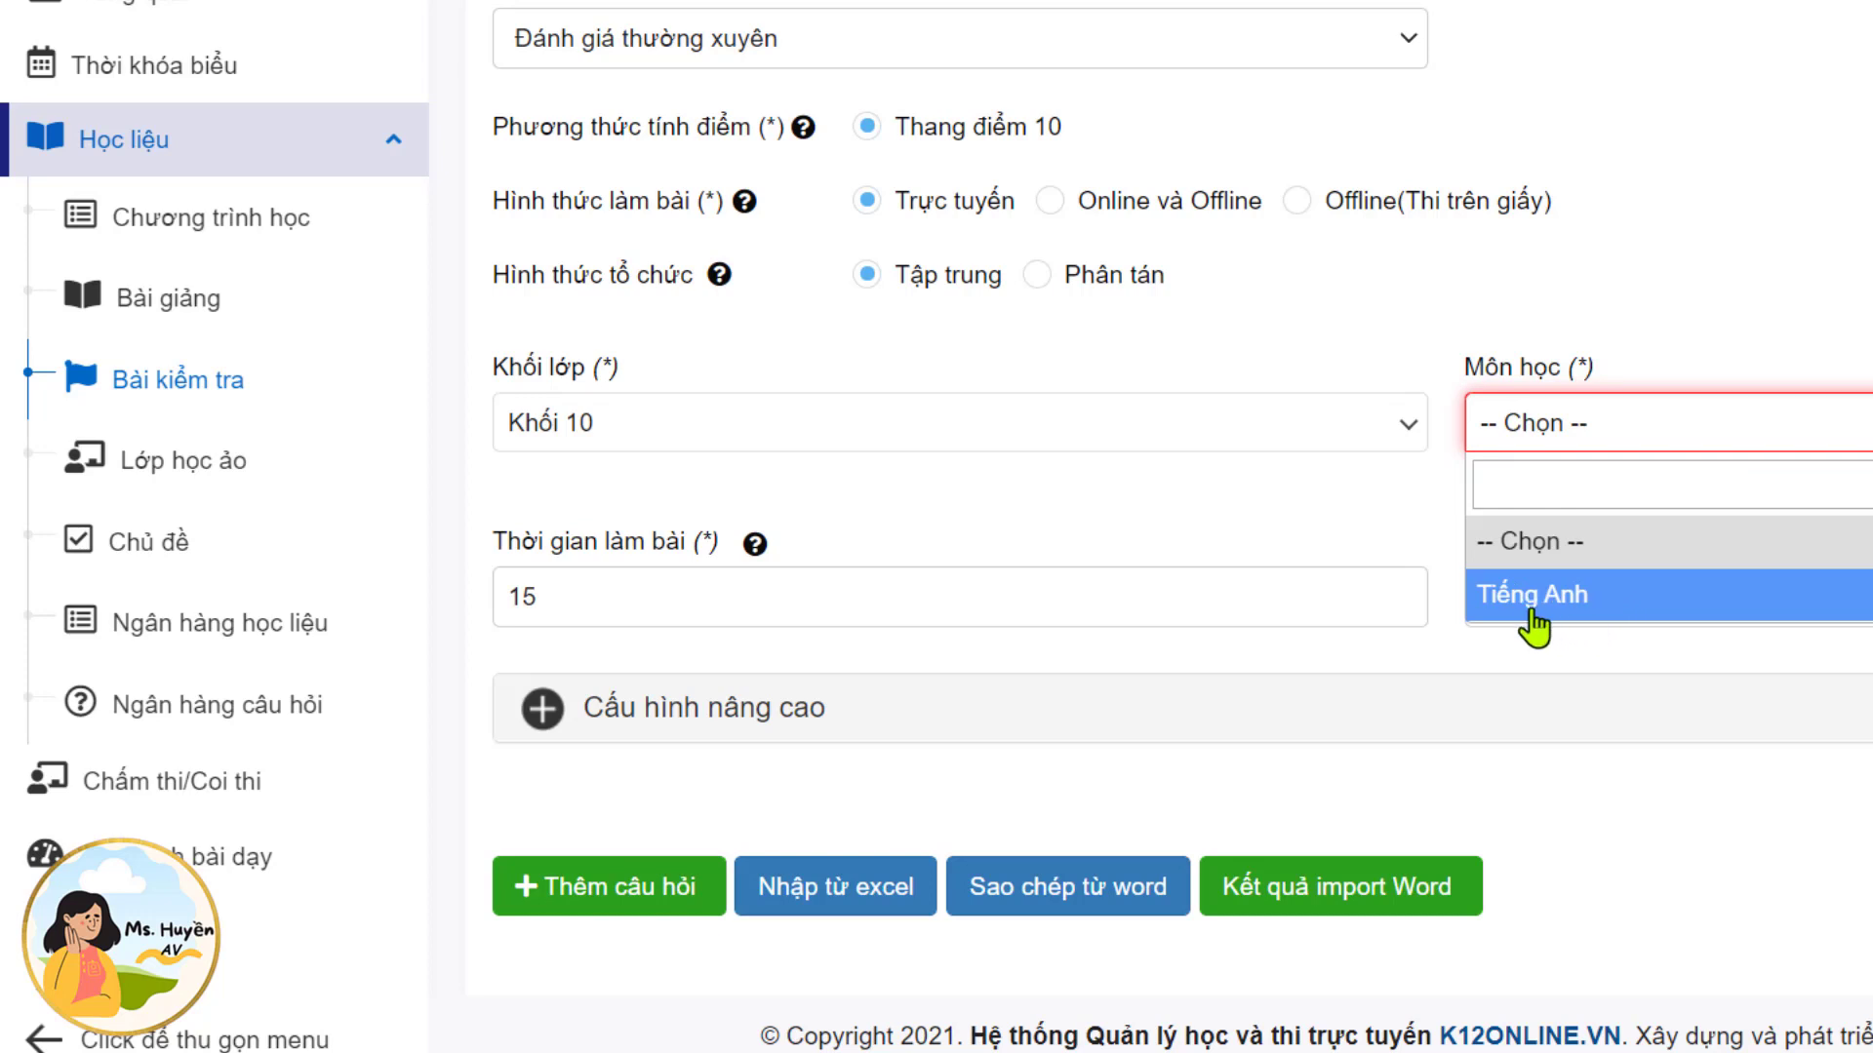
left_click(1619, 611)
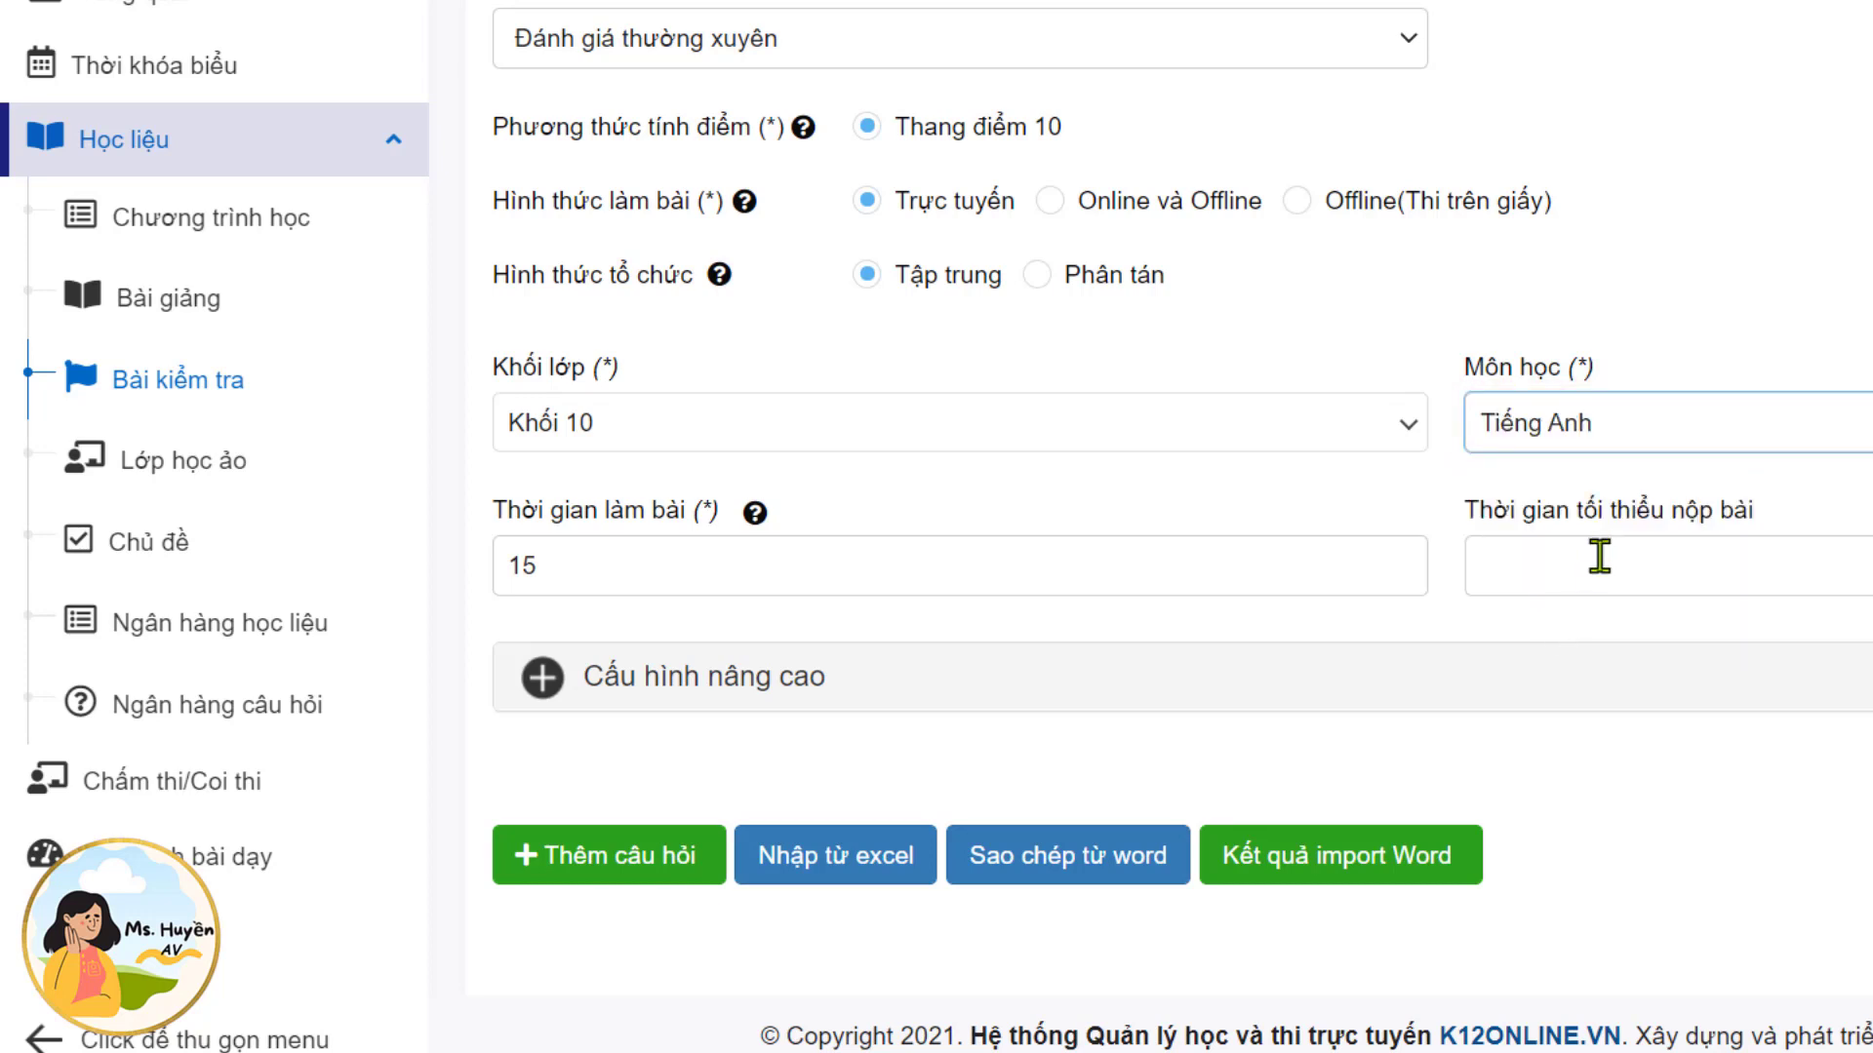
Set the test duration to 45 minutes and the minimum submission time to 35 minutes.
double_click(712, 572)
type("45")
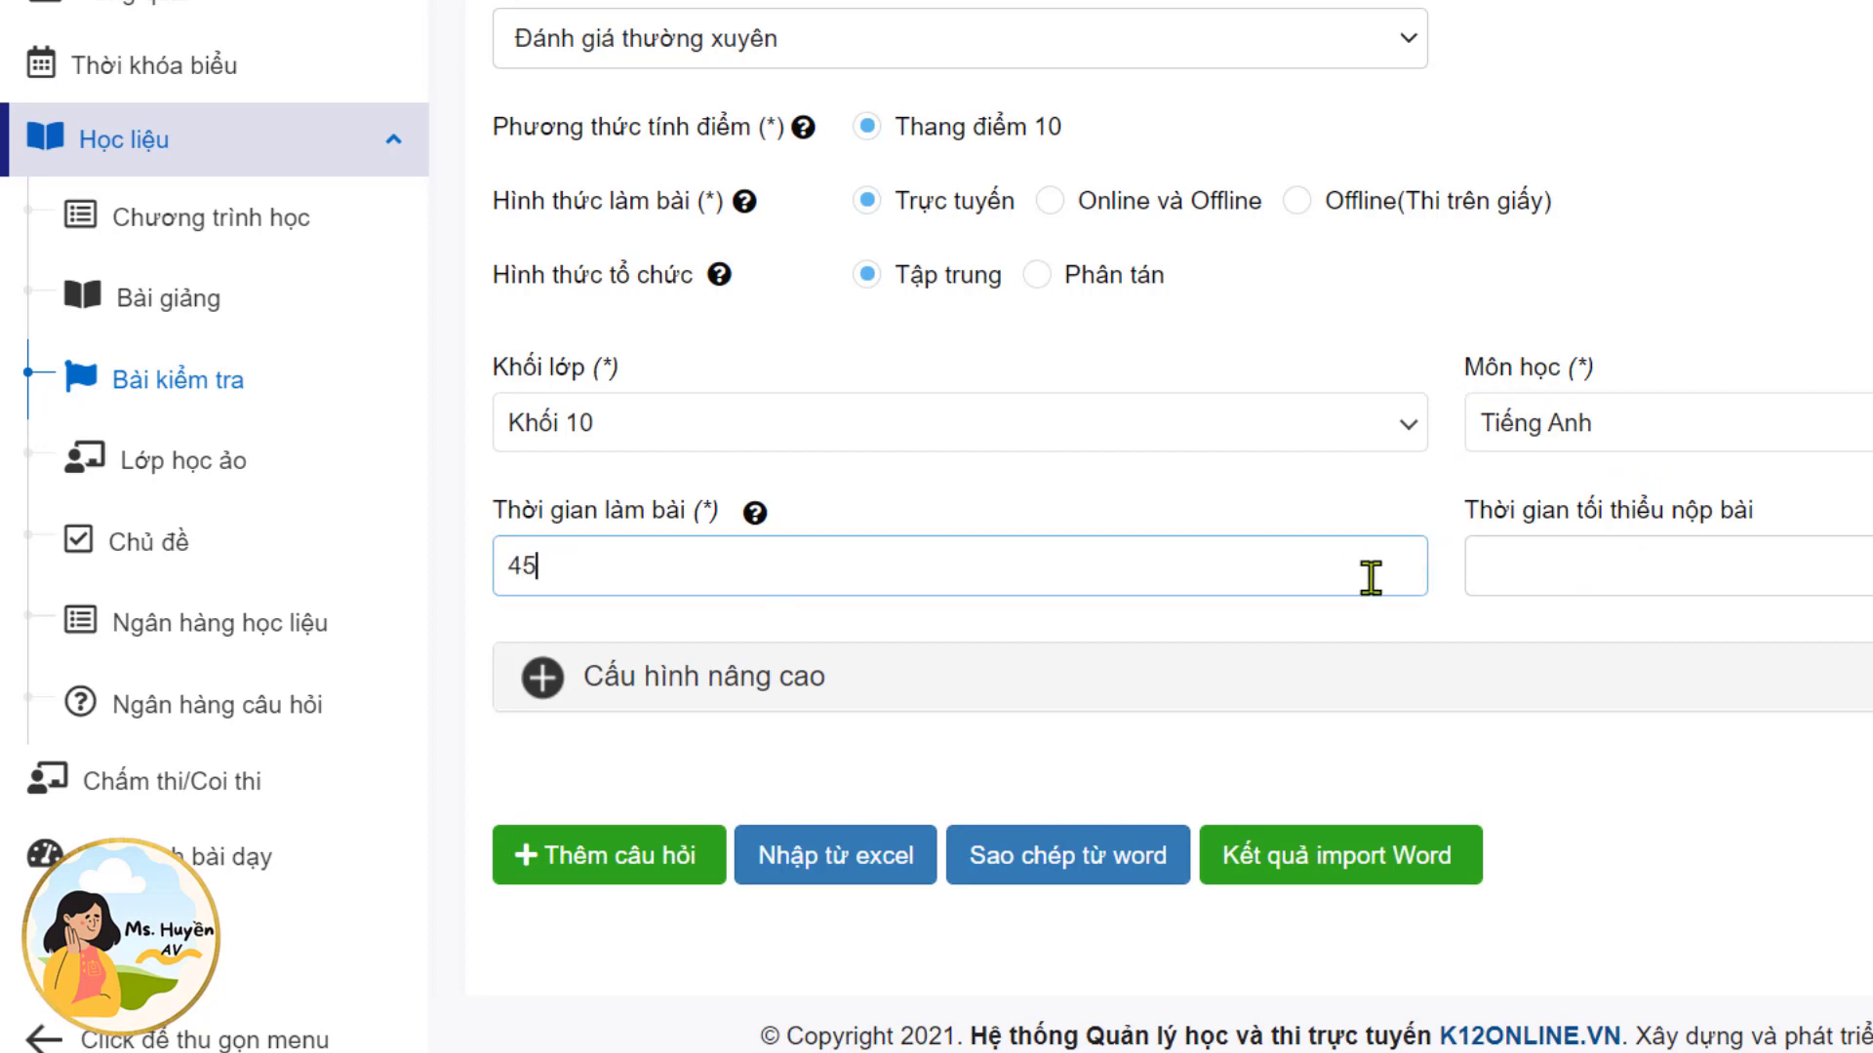
left_click(1518, 573)
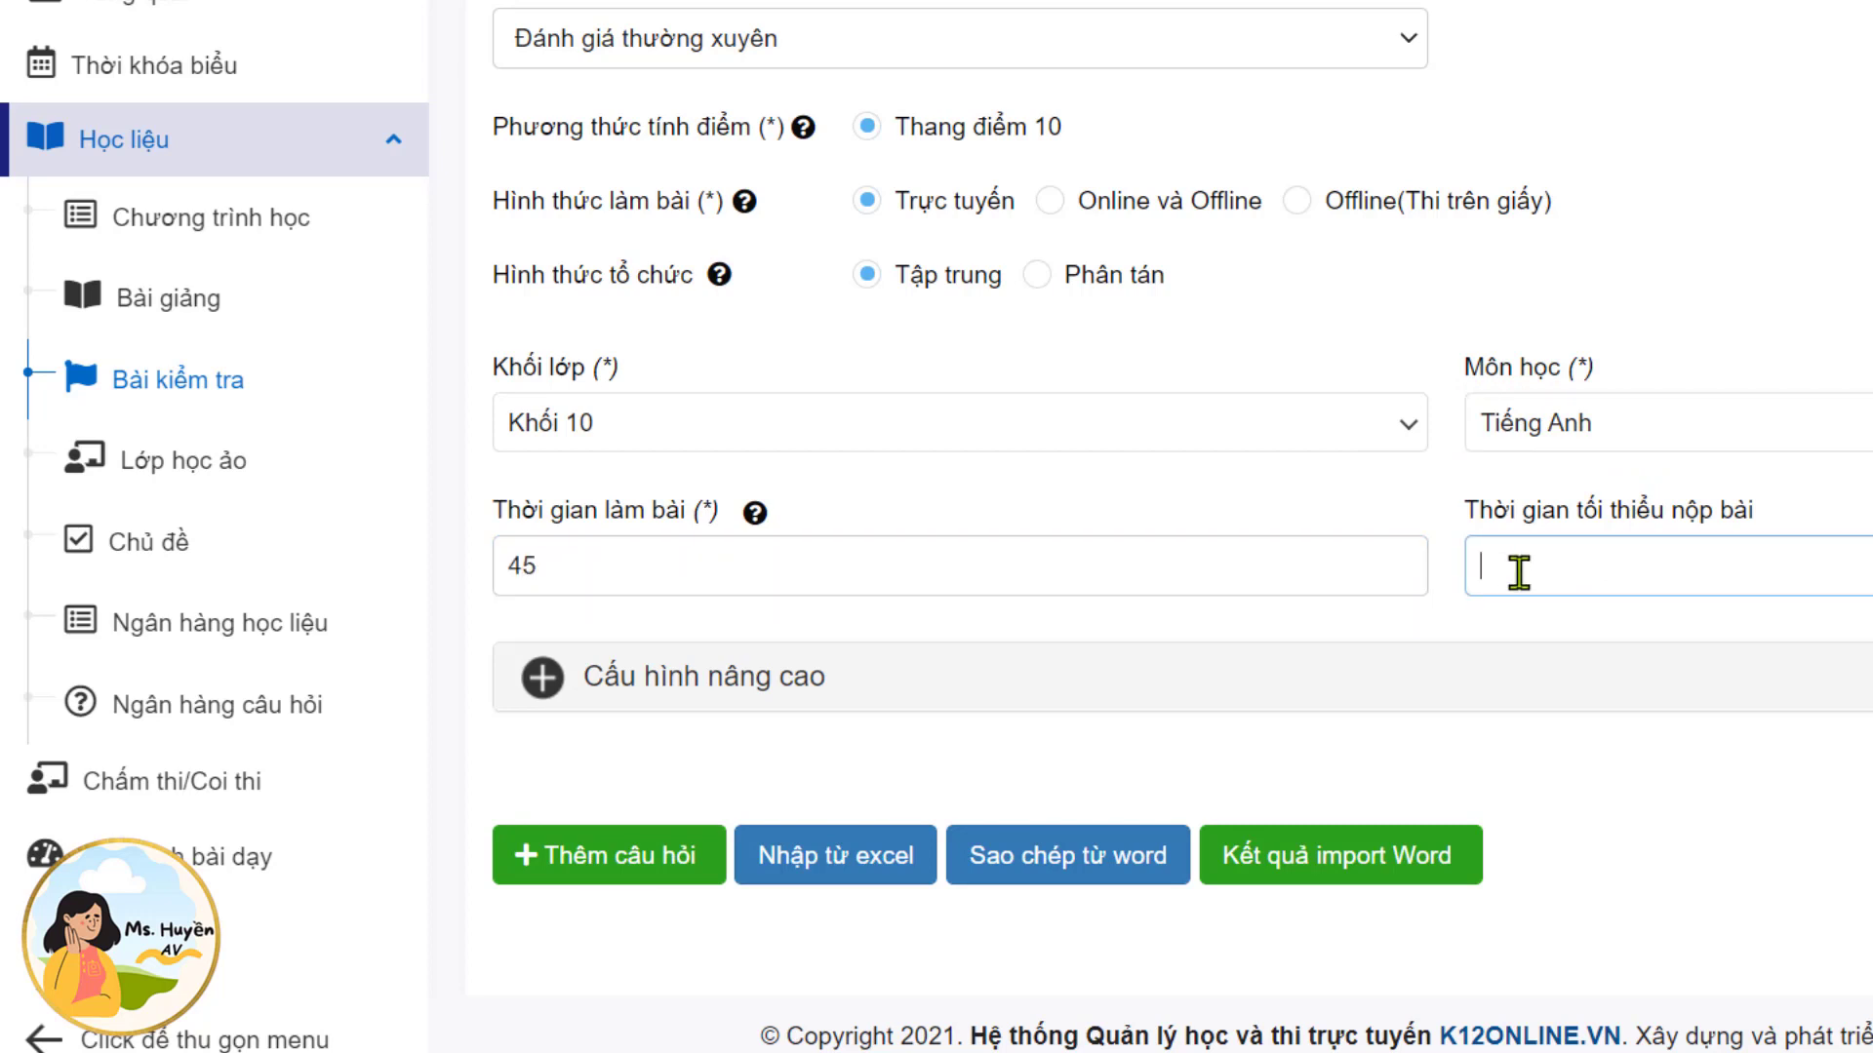
type("35")
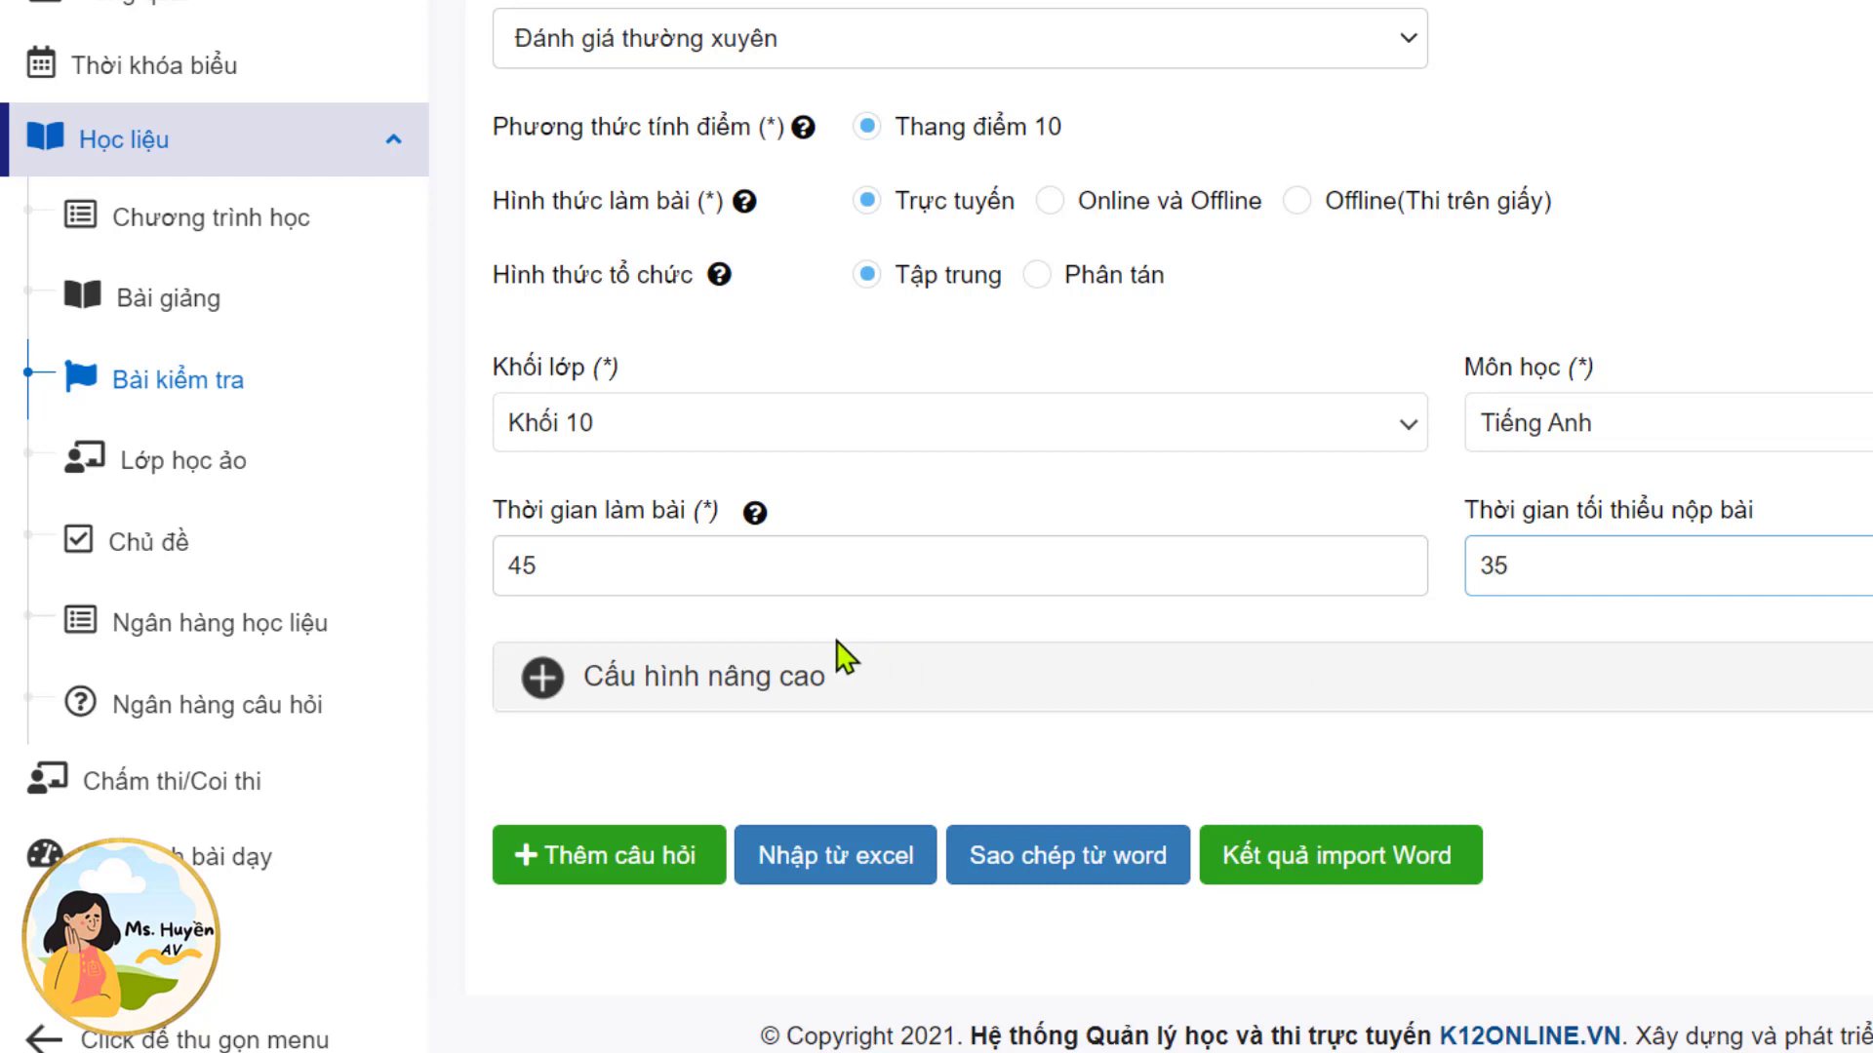
Expand Cấu hình nâng cao and review the test password, display, rounding, shuffling, answer-viewing and exam format options.
scroll(836, 655, "down", 1)
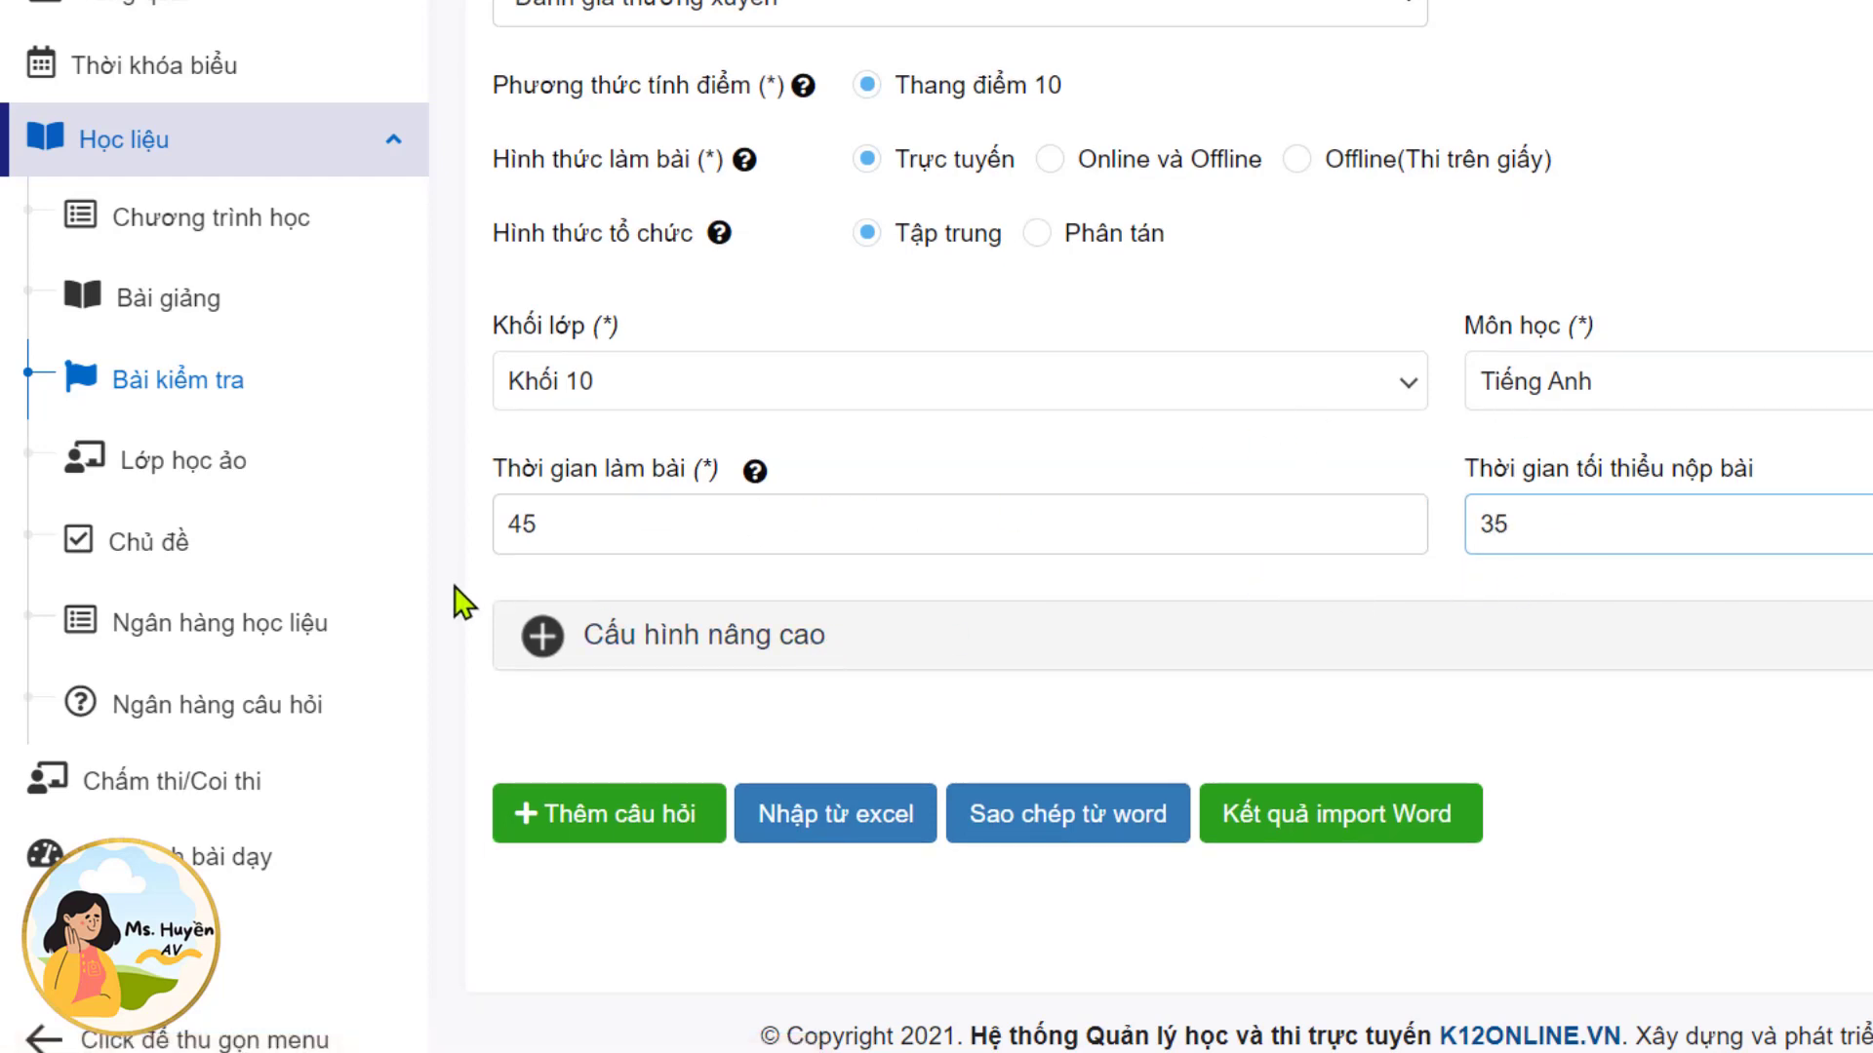
left_click(543, 639)
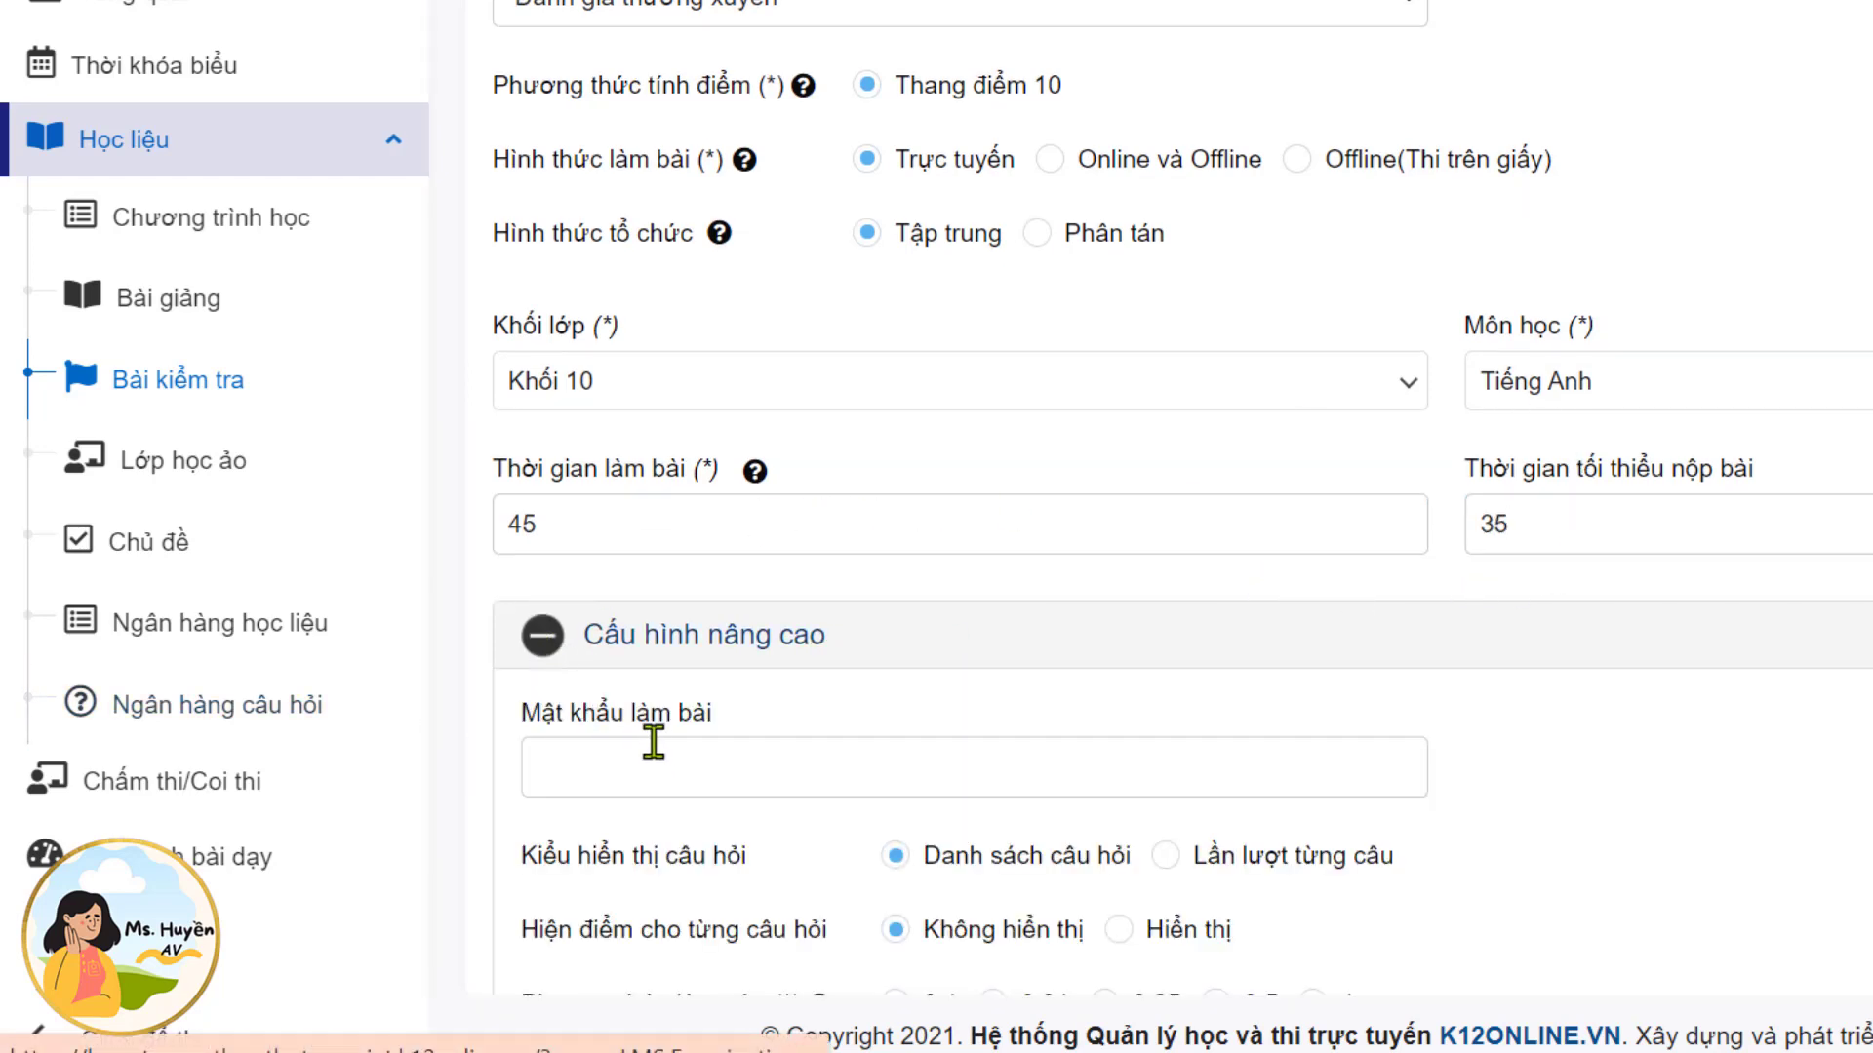
scroll(657, 740, "down", 4)
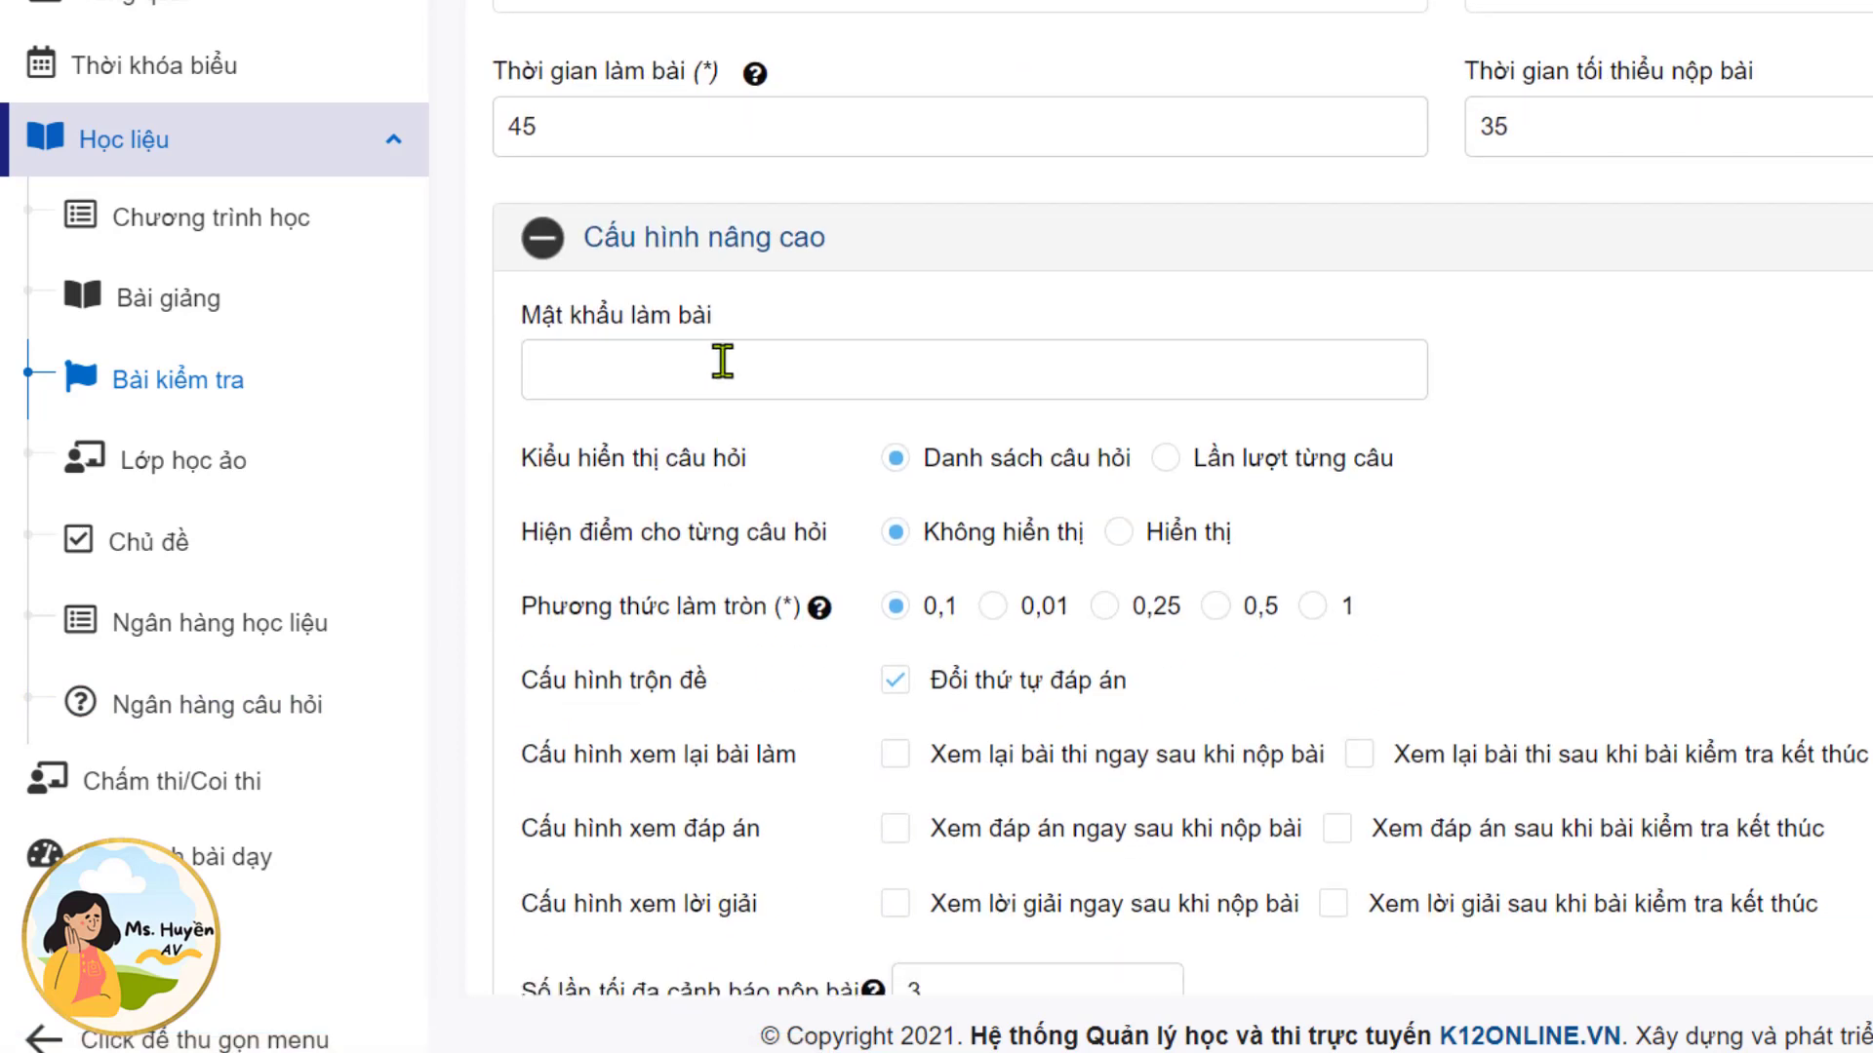
left_click(722, 362)
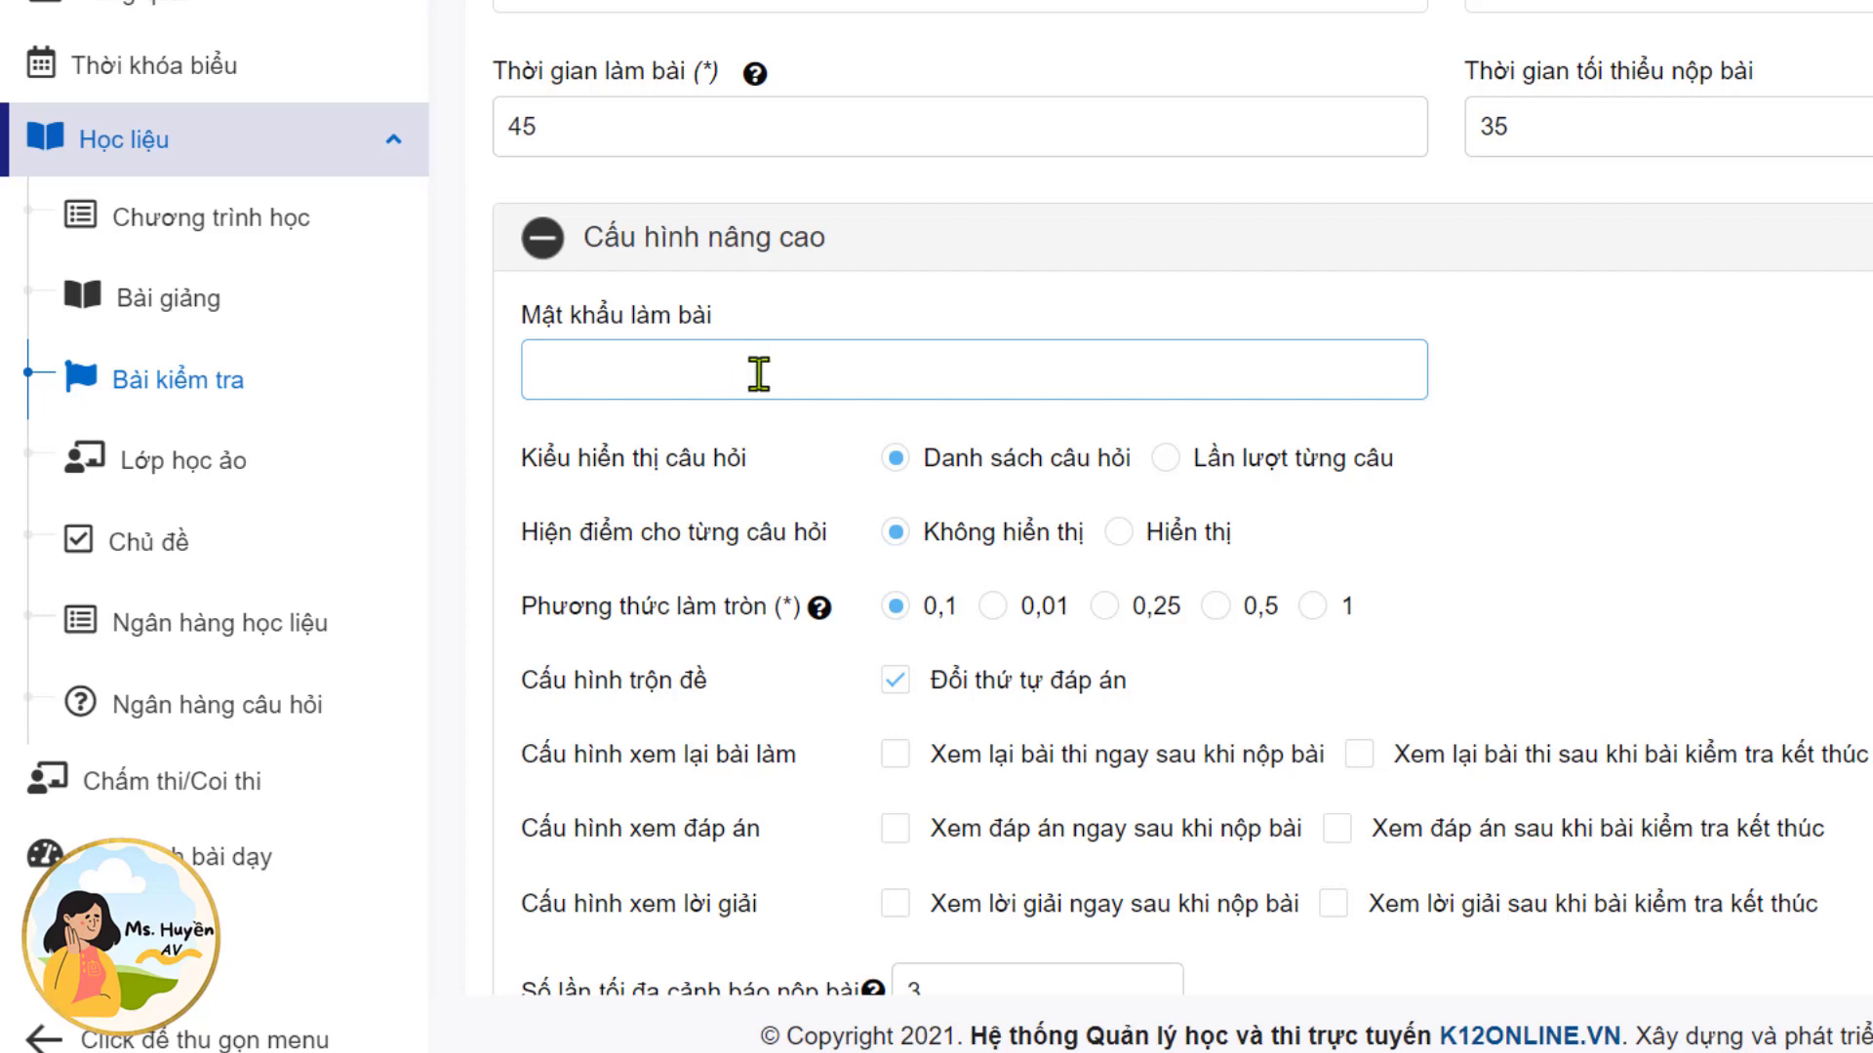
scroll(752, 390, "down", 2)
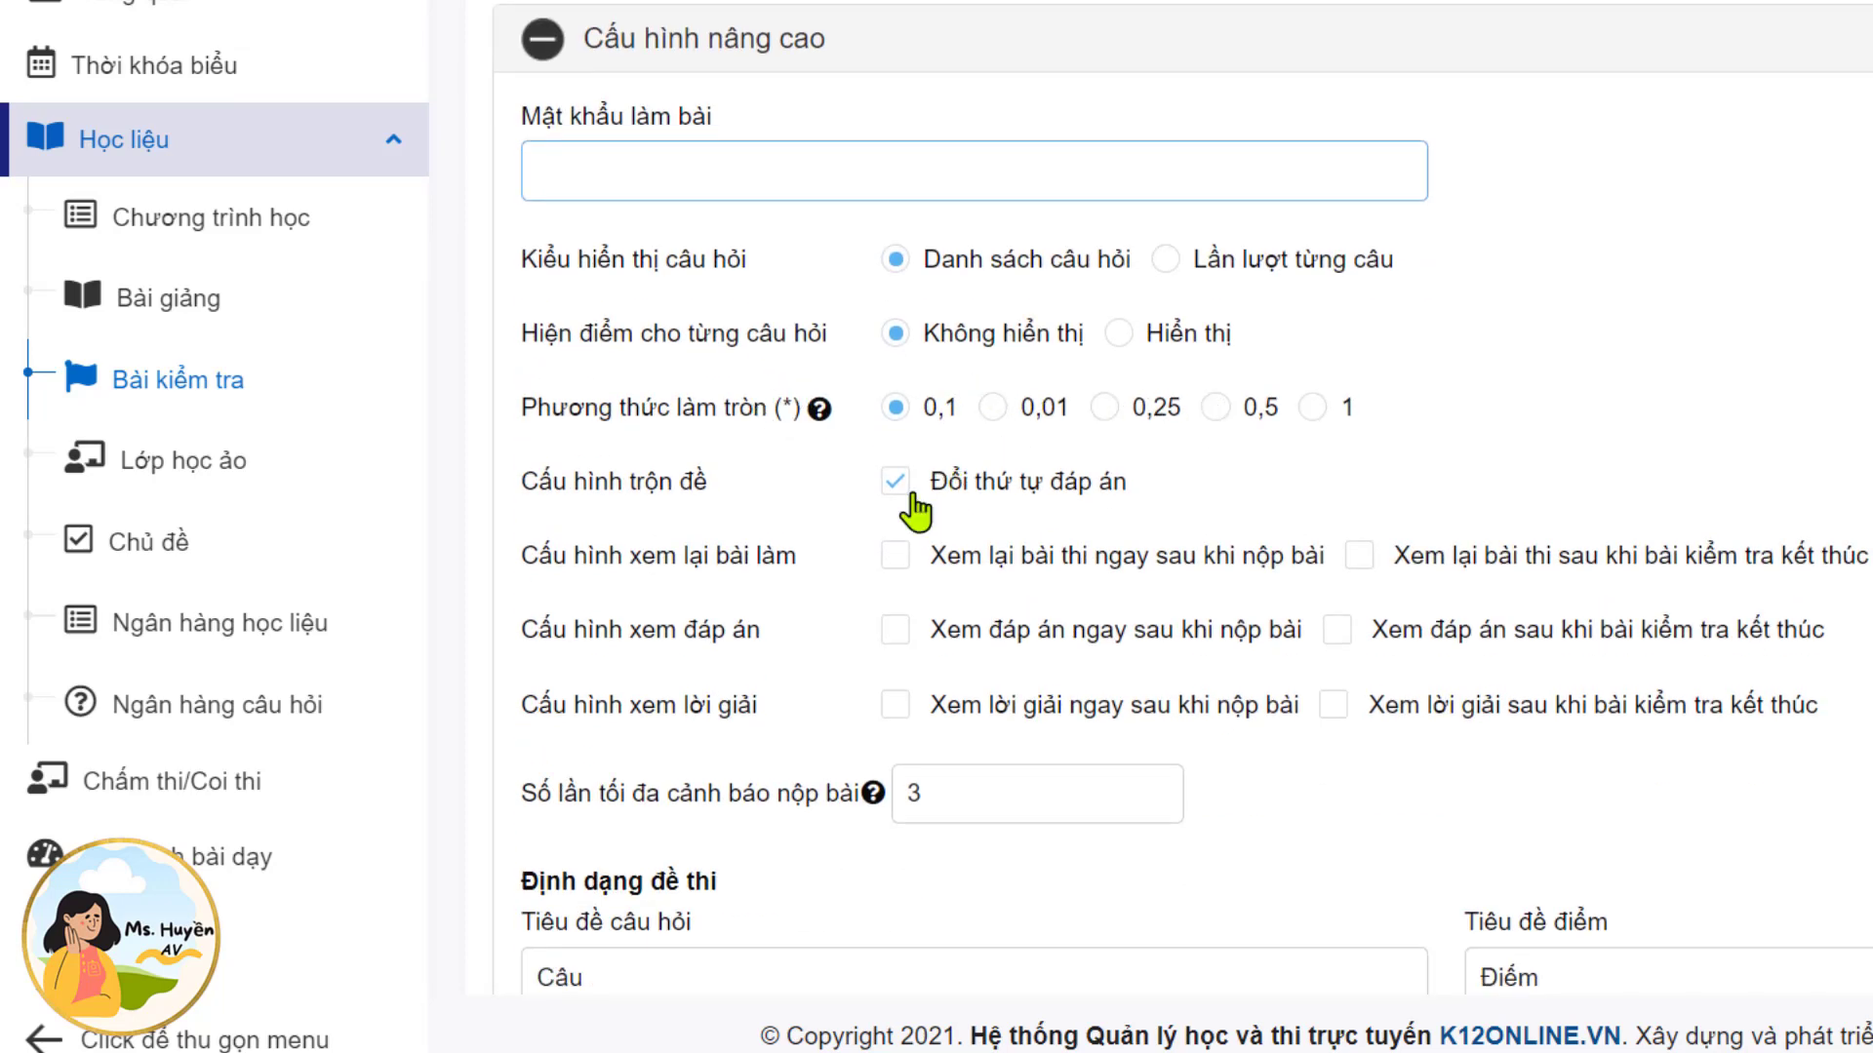
scroll(722, 509, "down", 2)
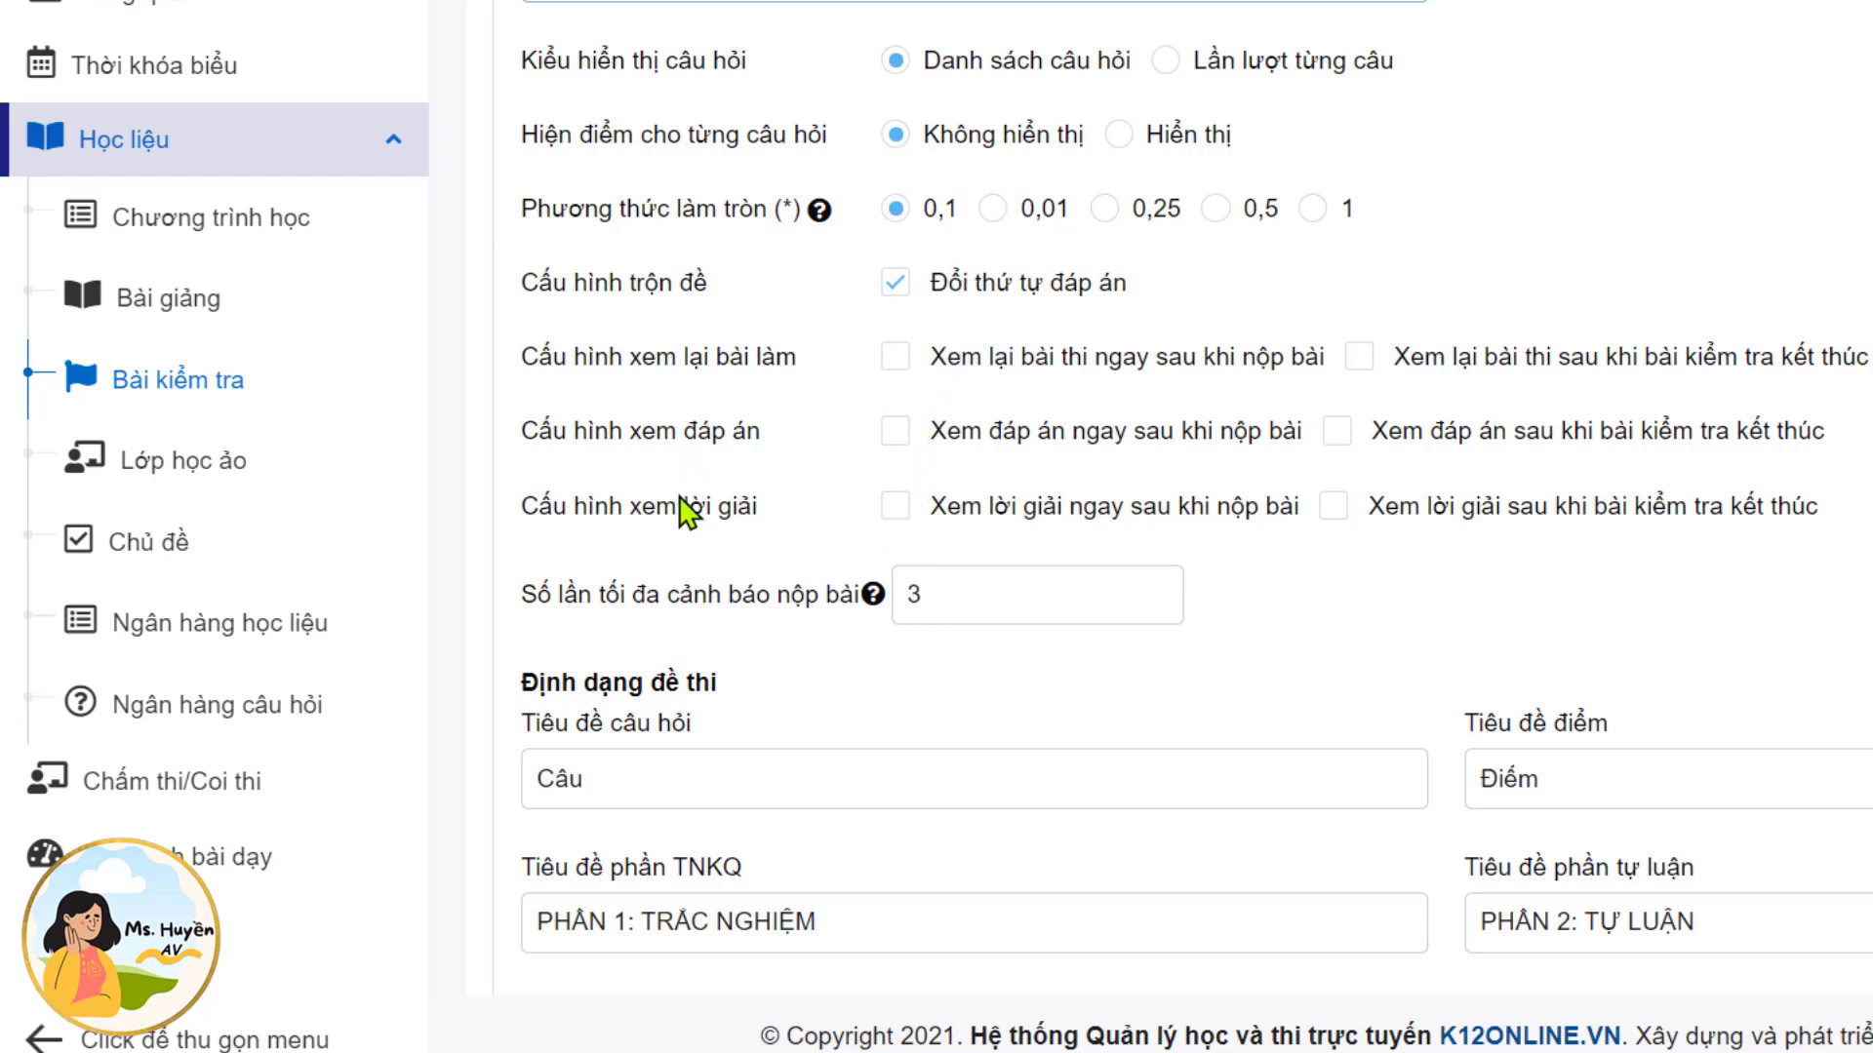
scroll(726, 638, "down", 4)
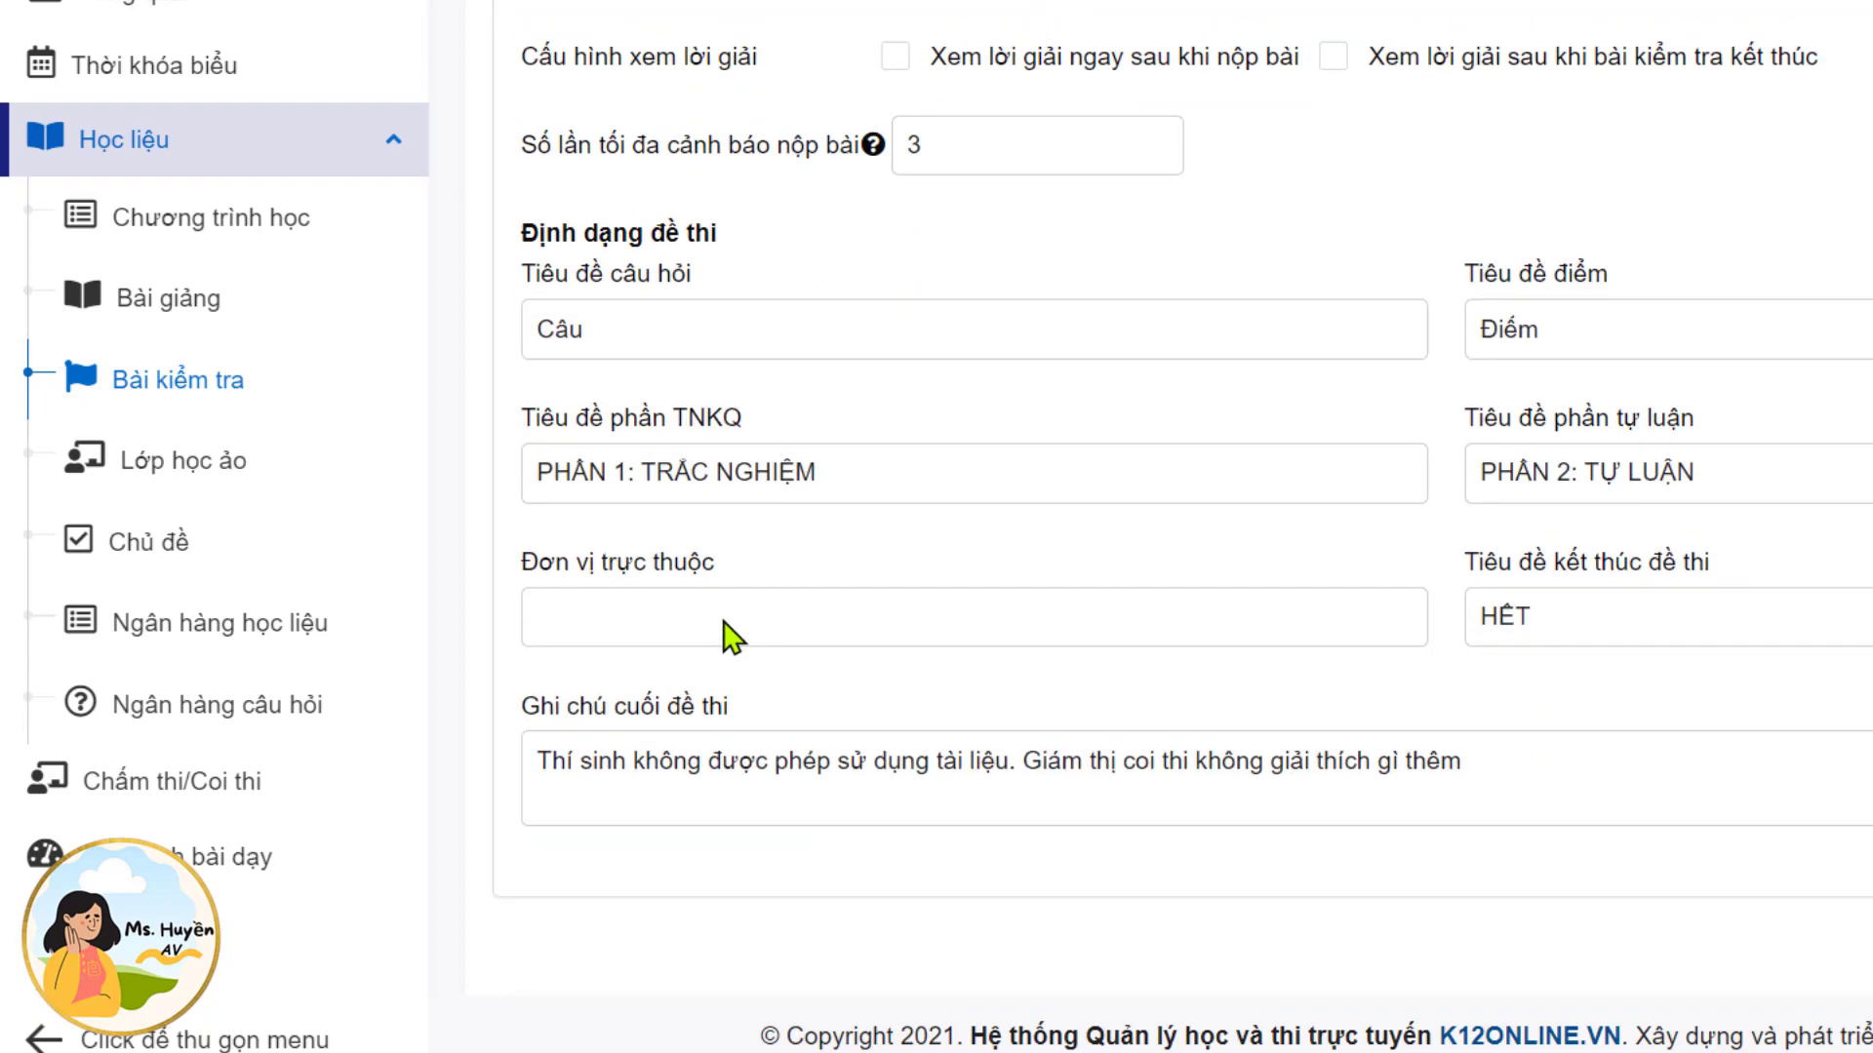
Open the Sao chép từ word import for the test and place the cursor in its content area.
scroll(730, 637, "down", 2)
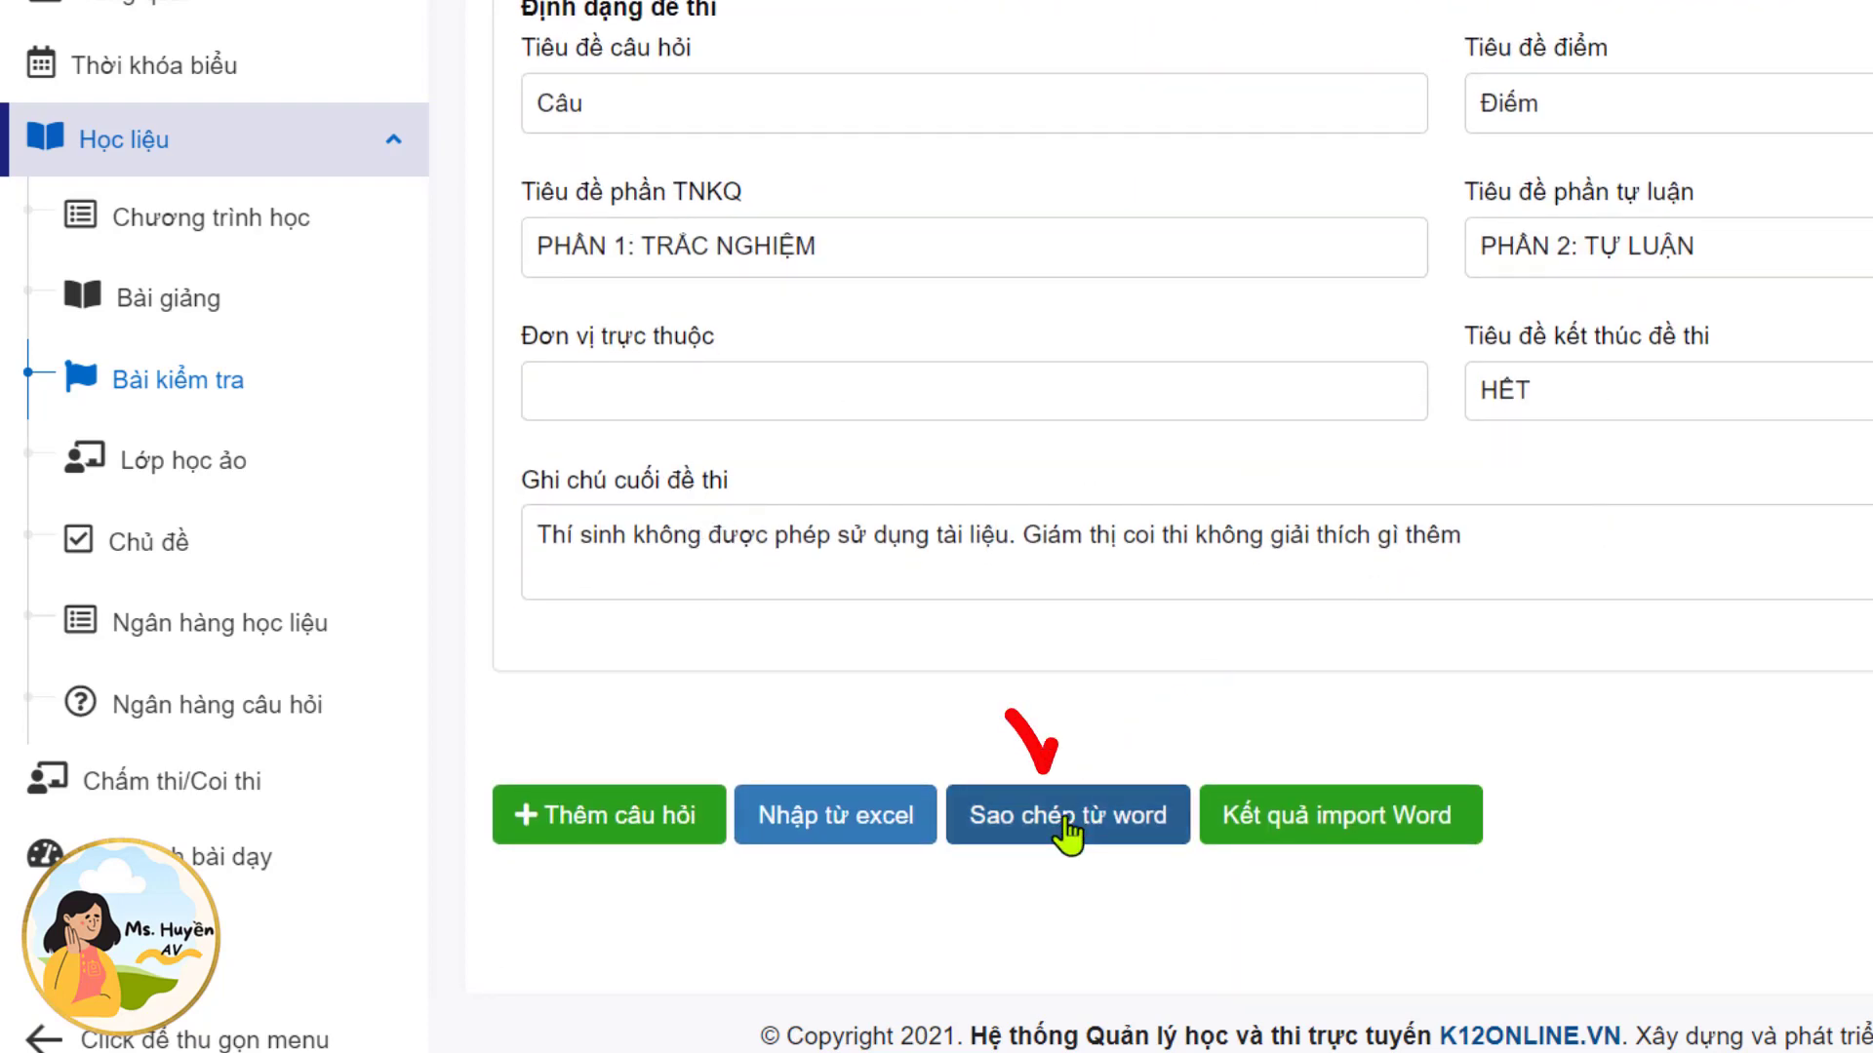
left_click(1068, 819)
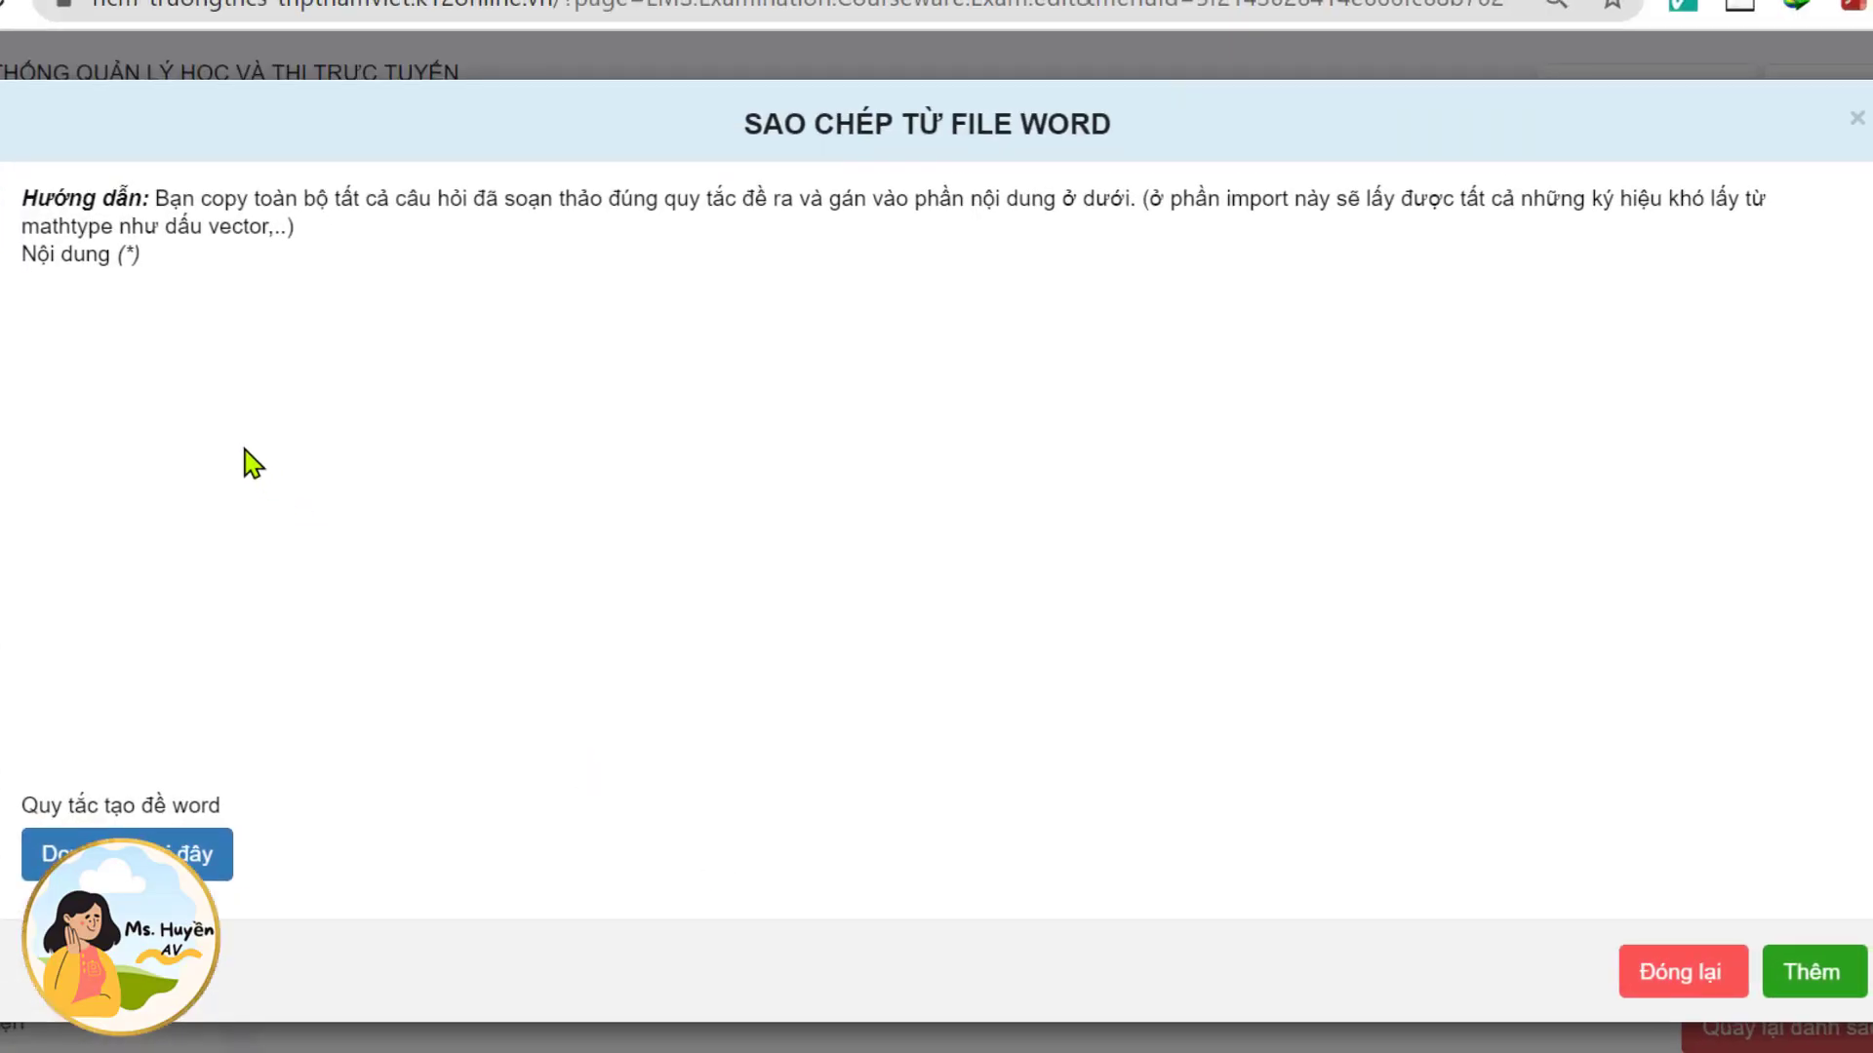
left_click(197, 355)
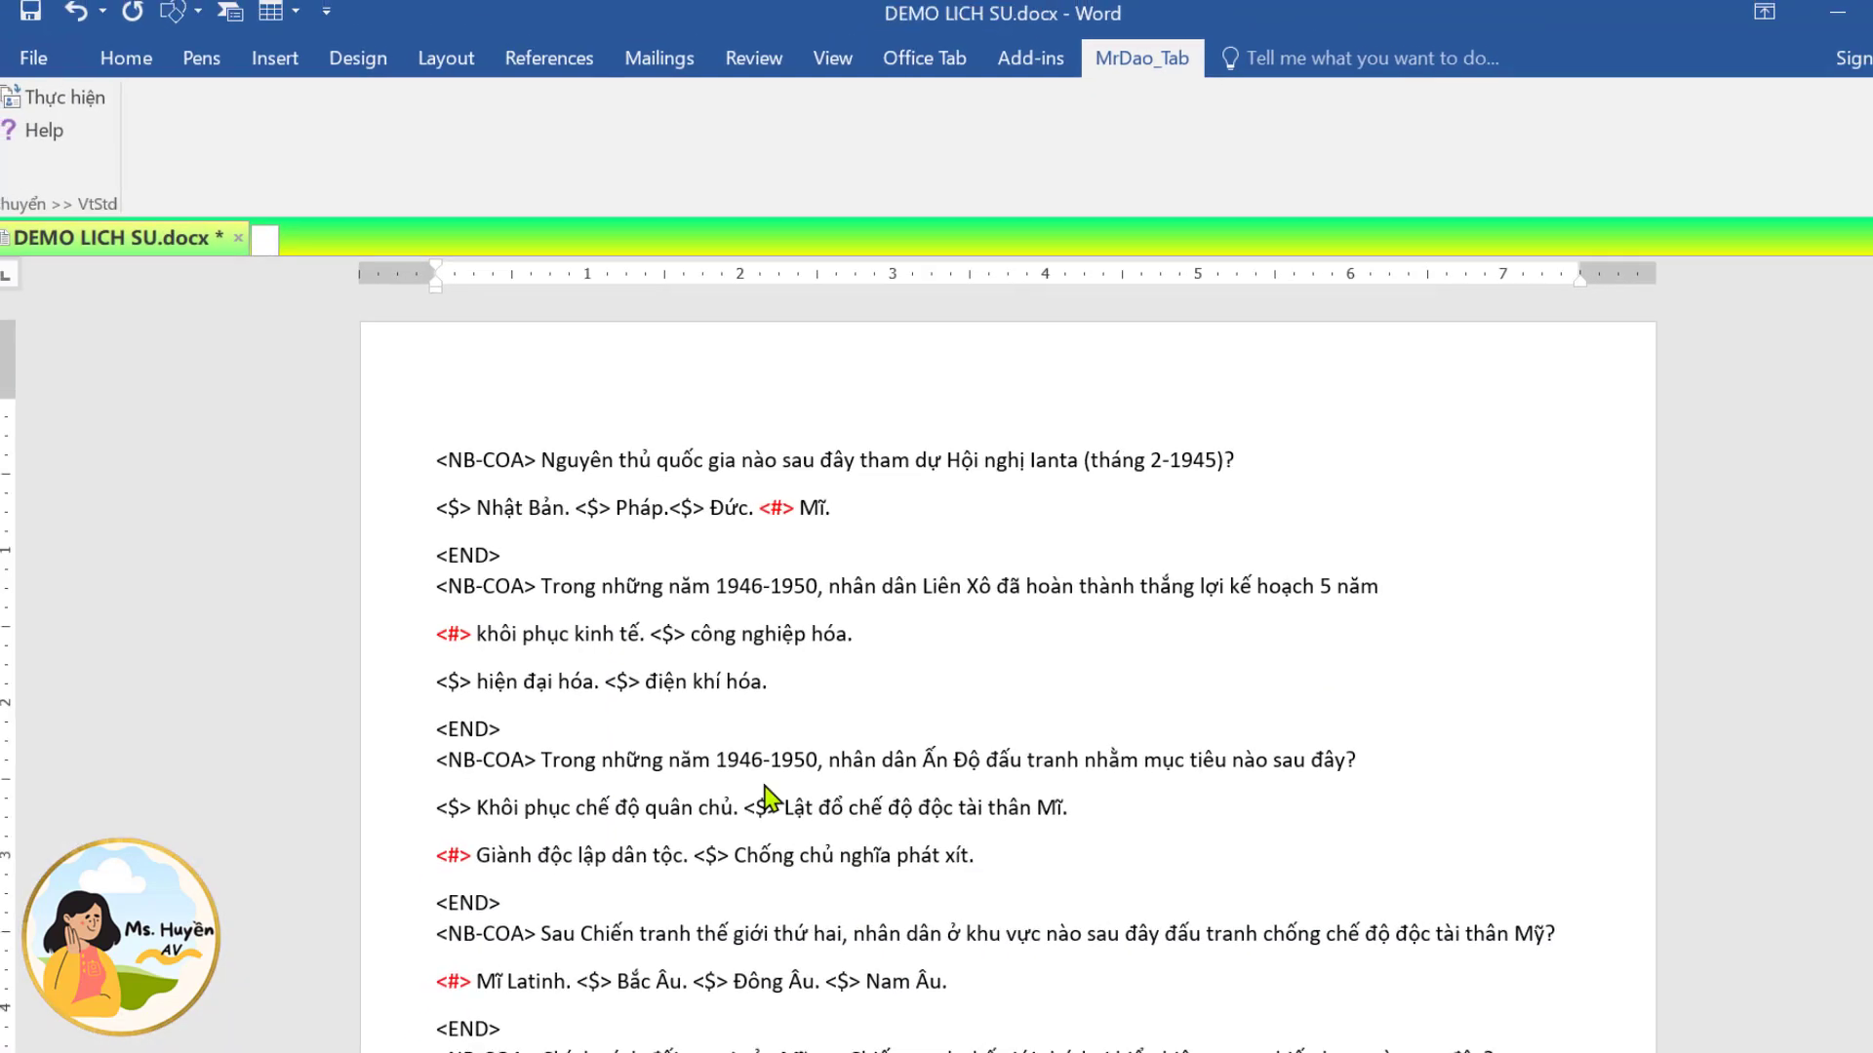
Switch to the DEMO LICH SU document in Word and look through its converted, tagged questions.
key("ctrl+a")
left_click(616, 558)
scroll(470, 475, "down", 4)
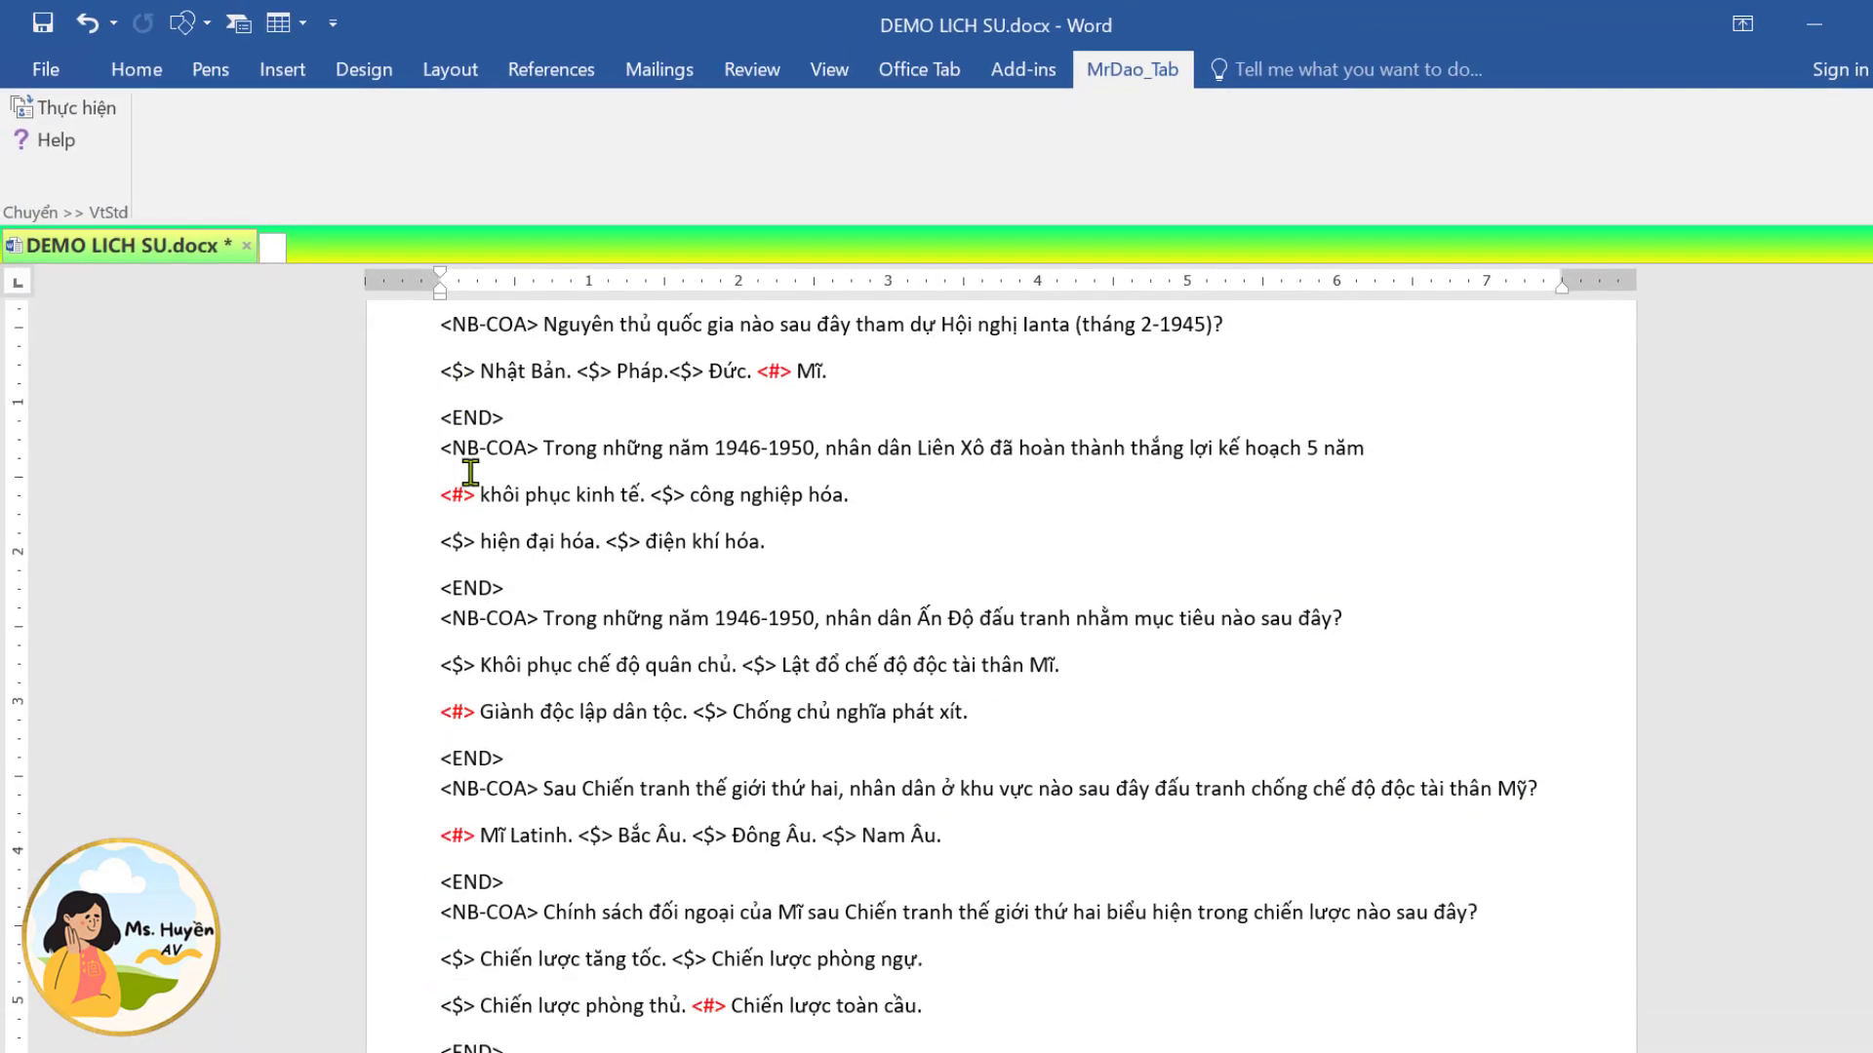
scroll(480, 429, "up", 4)
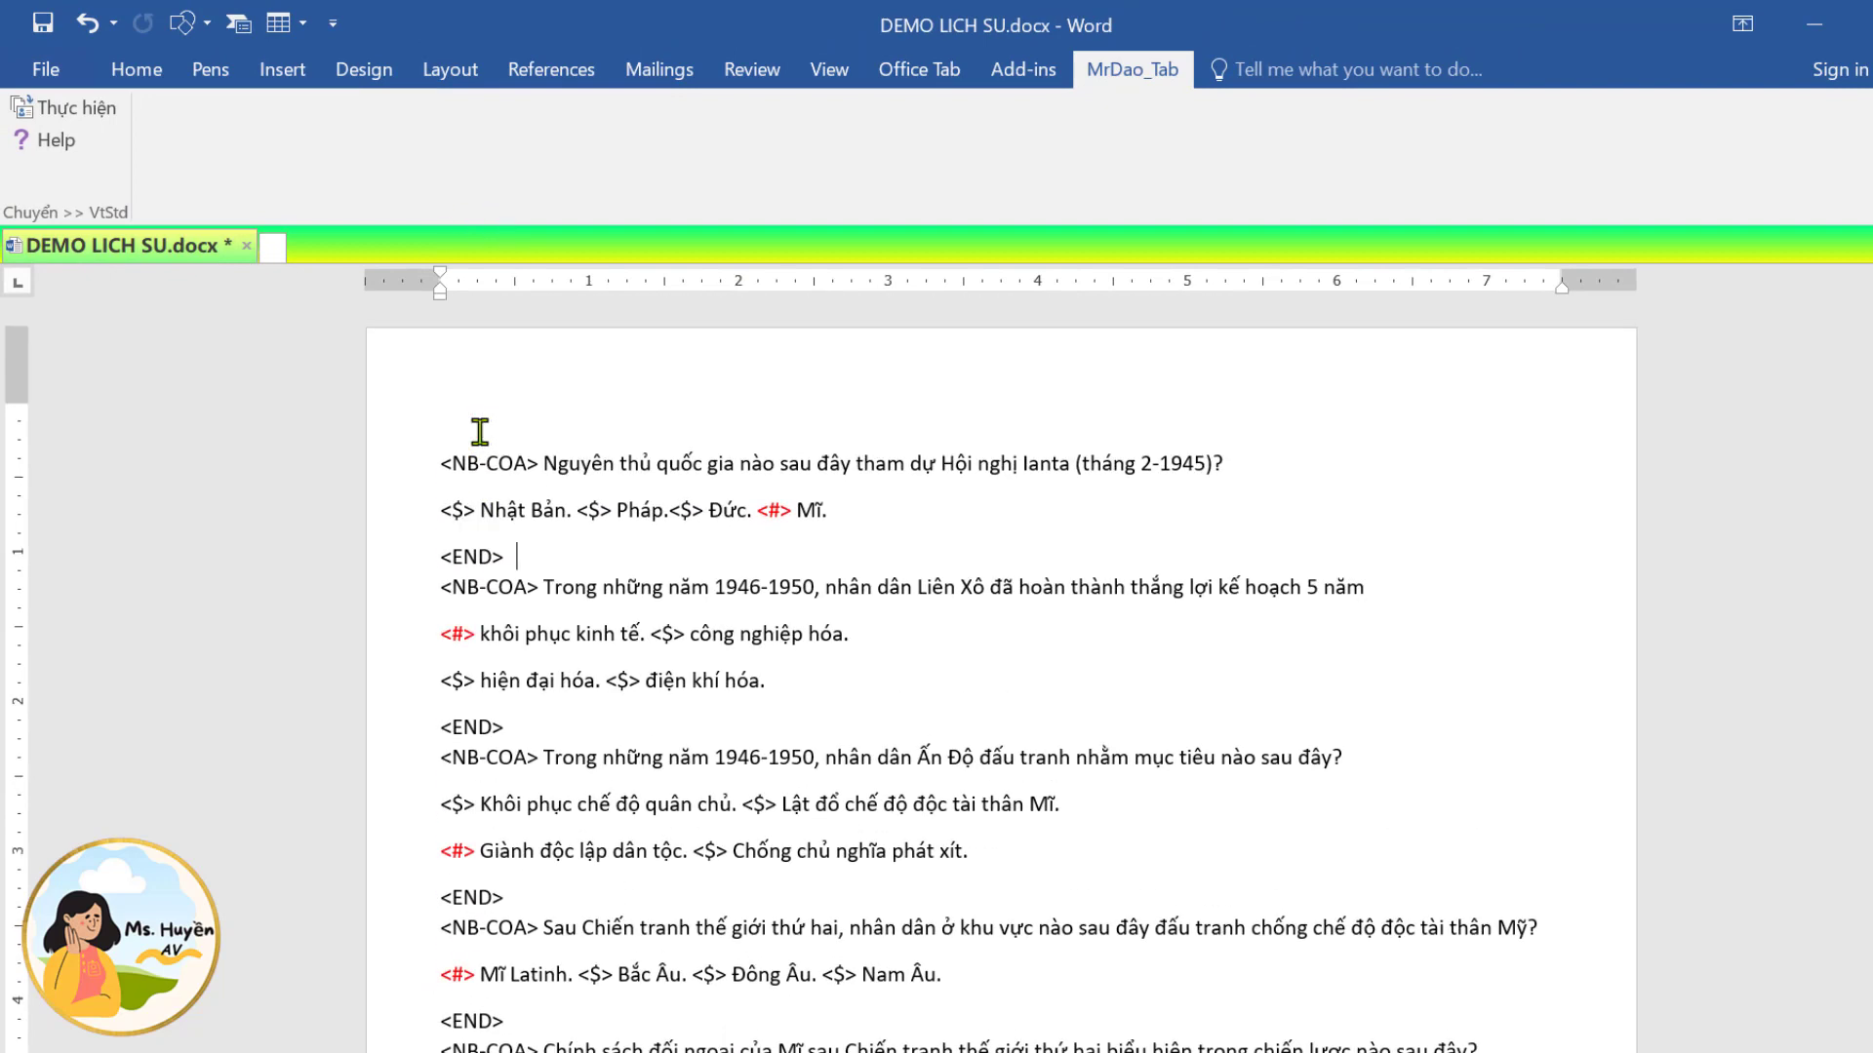
scroll(480, 430, "down", 4)
scroll(480, 430, "down", 5)
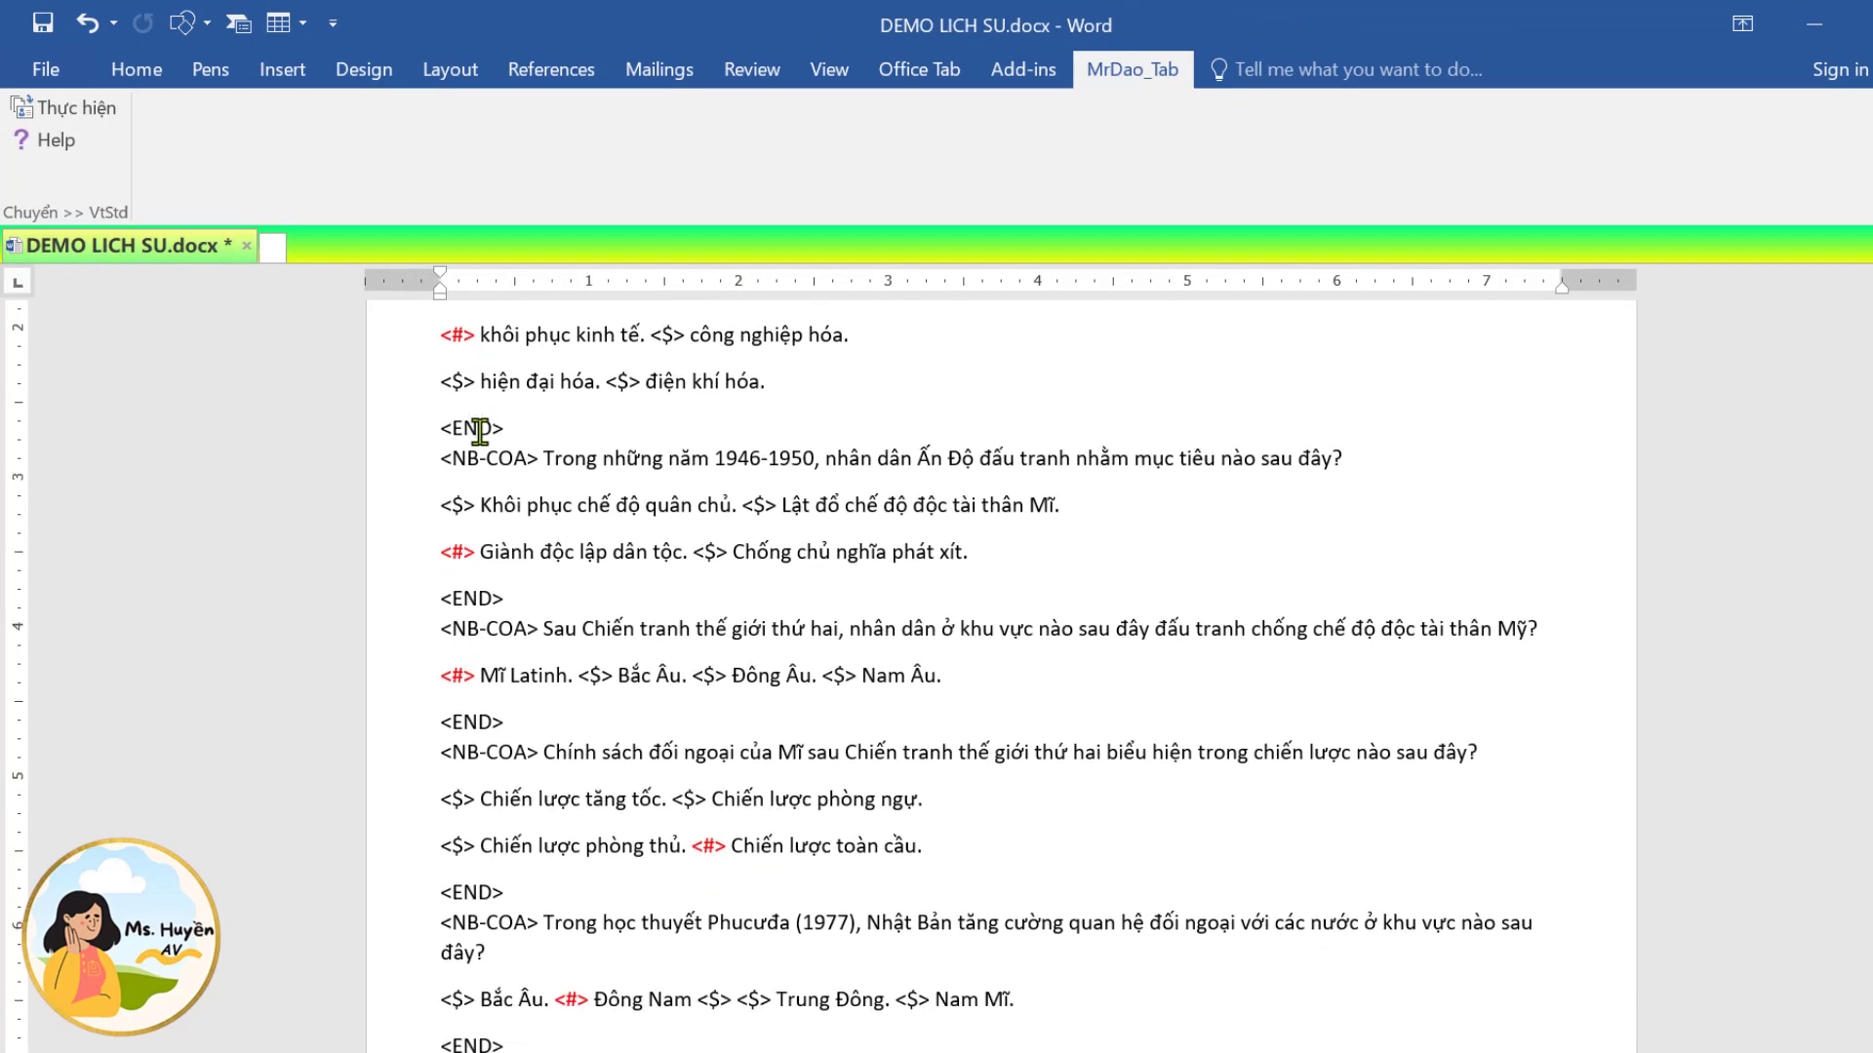
scroll(526, 508, "down", 20)
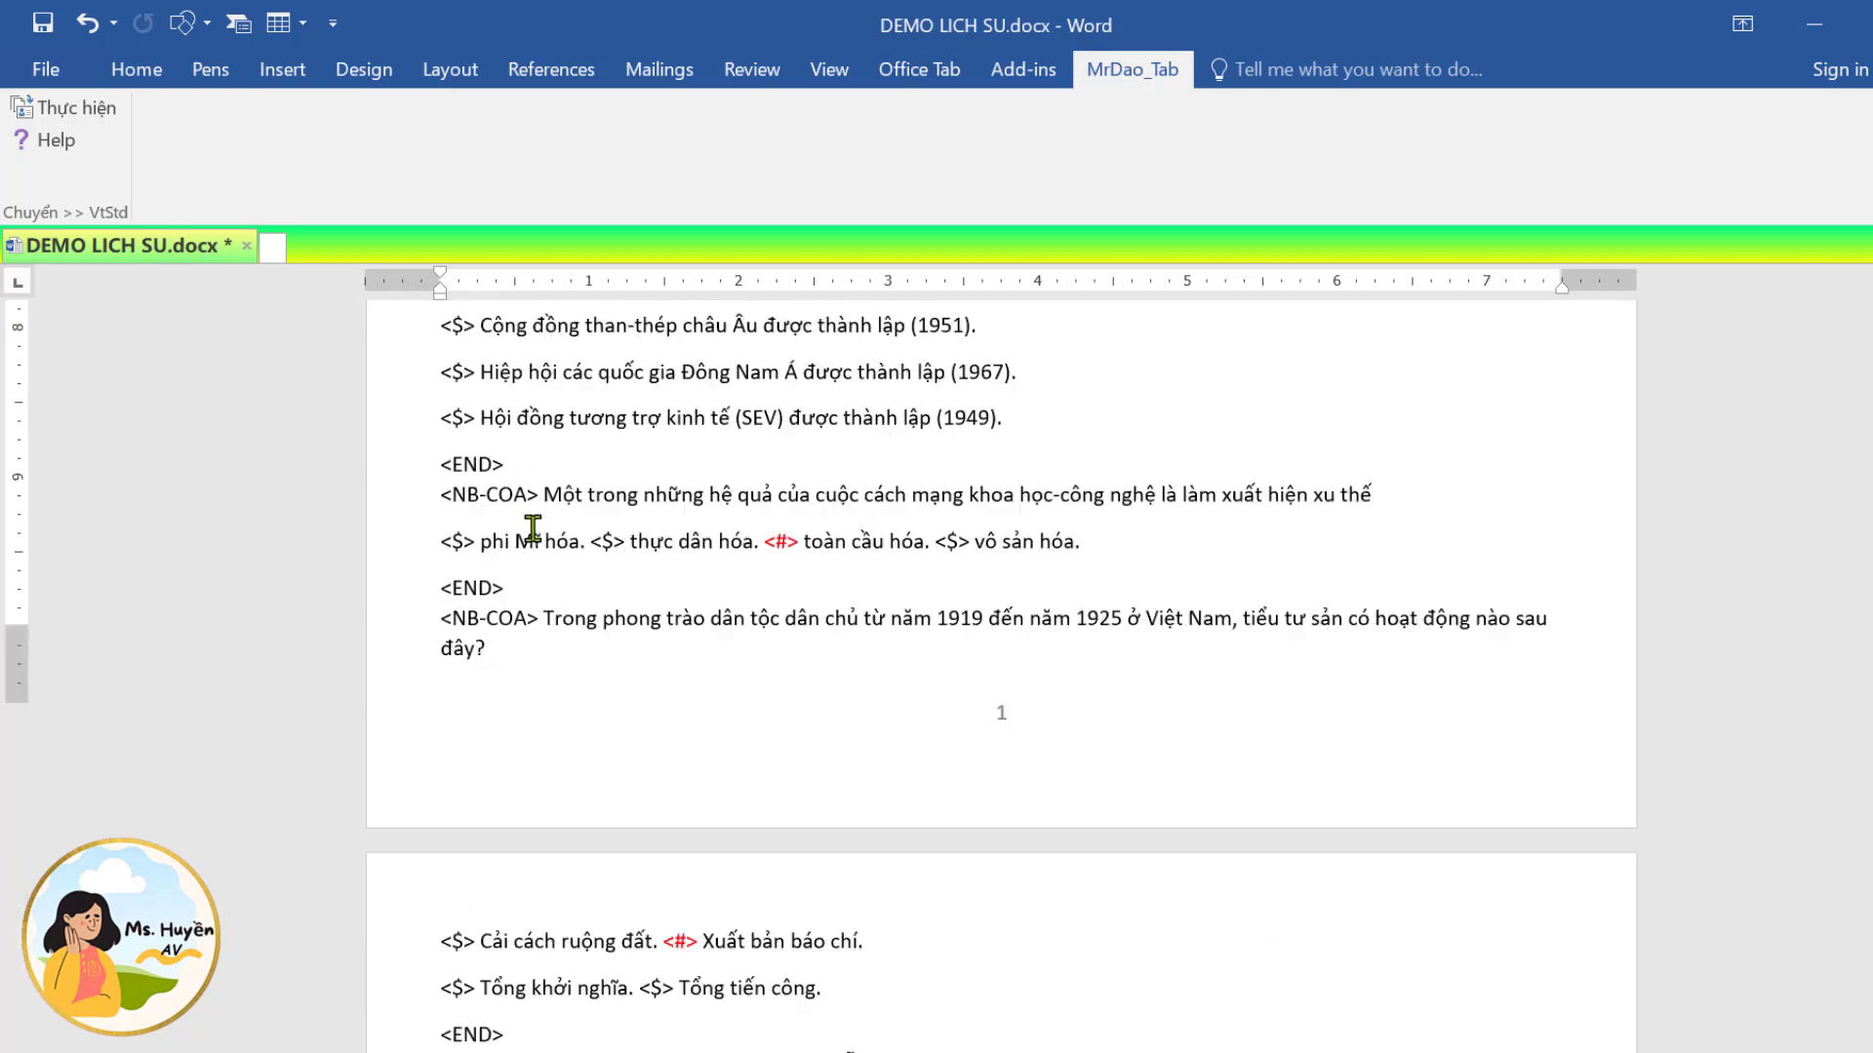
scroll(533, 530, "down", 20)
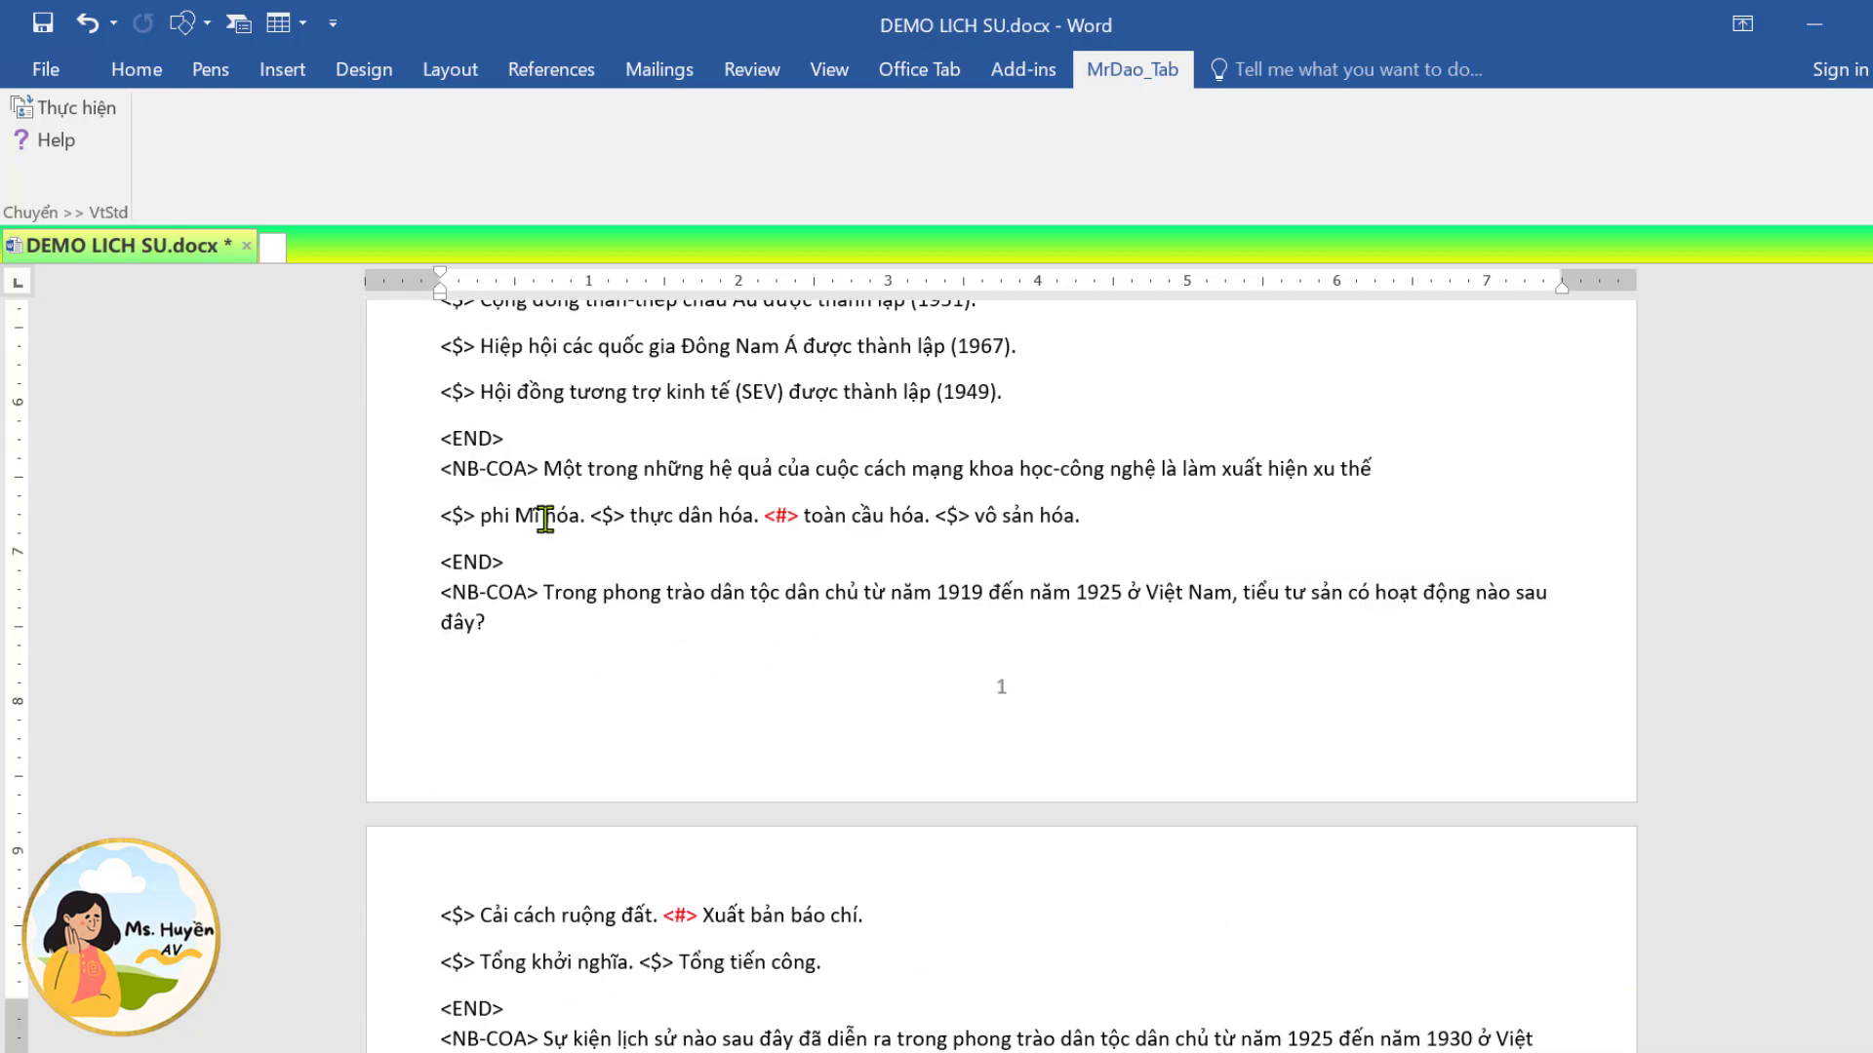
double_click(545, 518)
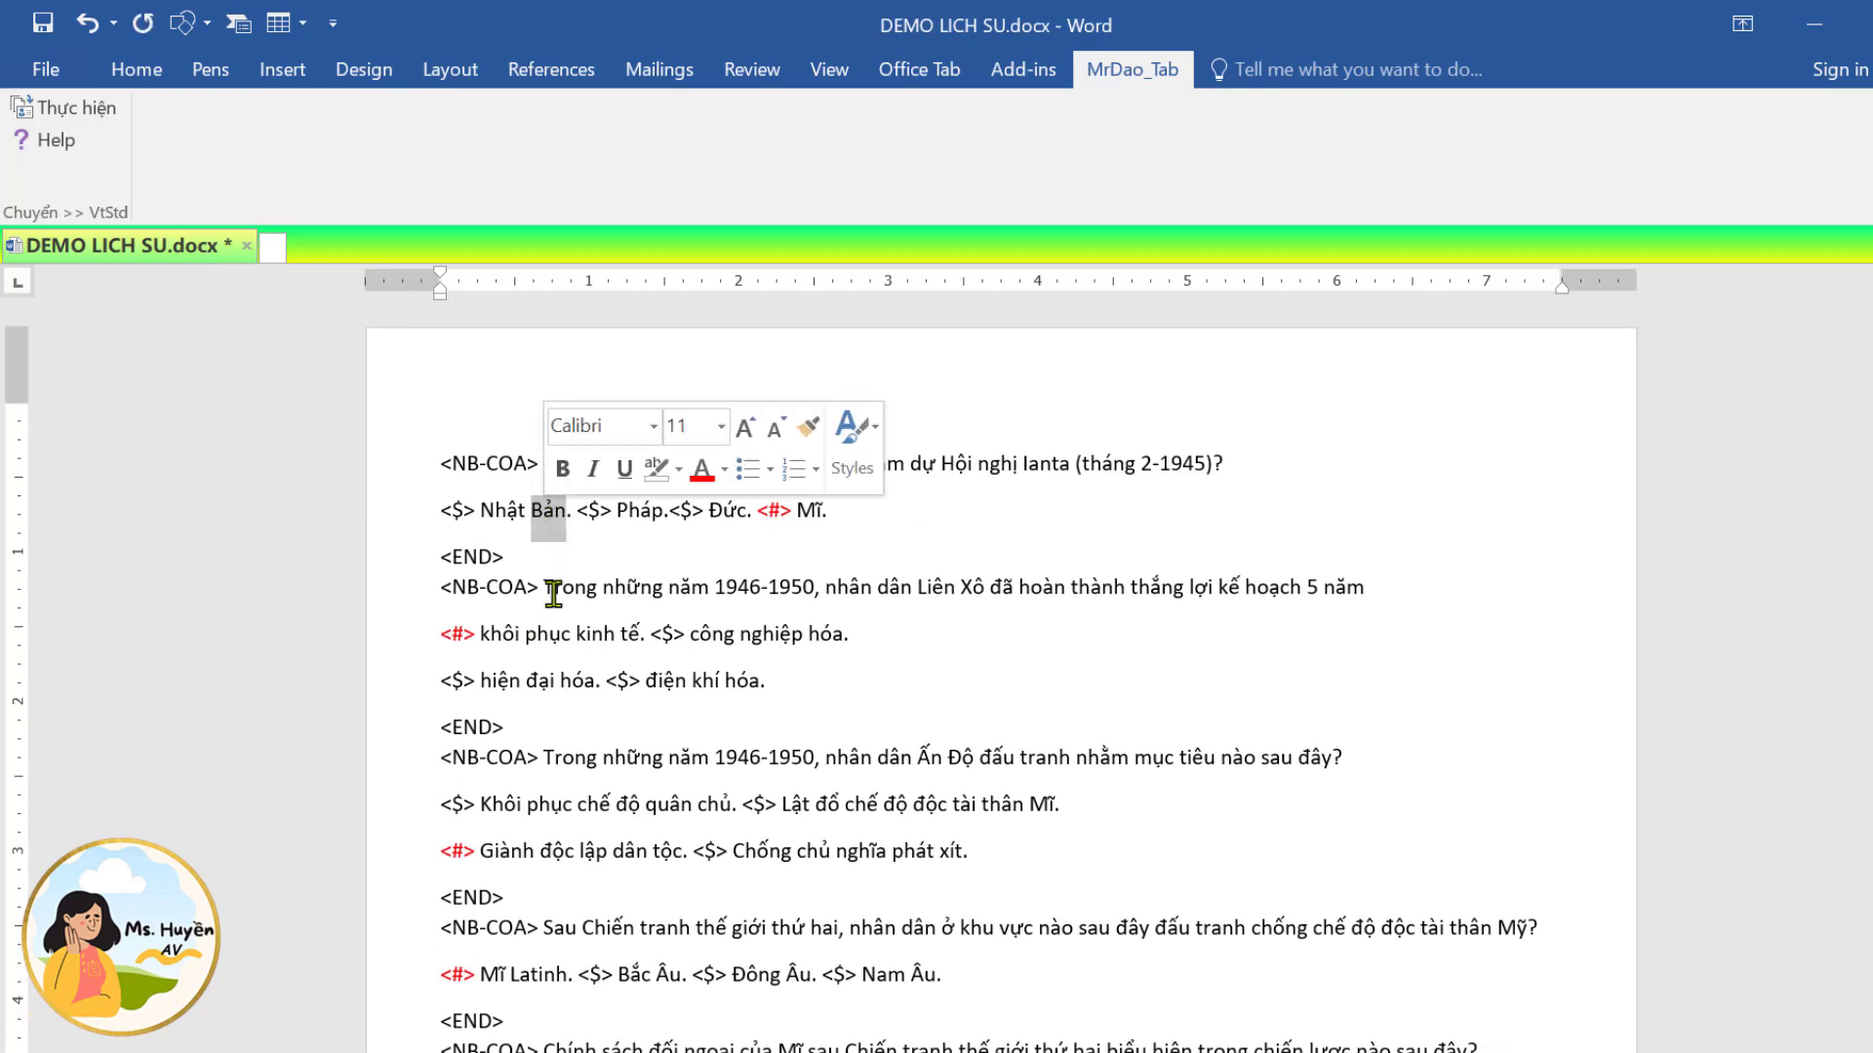
Copy the entire contents of the DEMO LICH SU document.
left_click(553, 594)
key("ctrl+a")
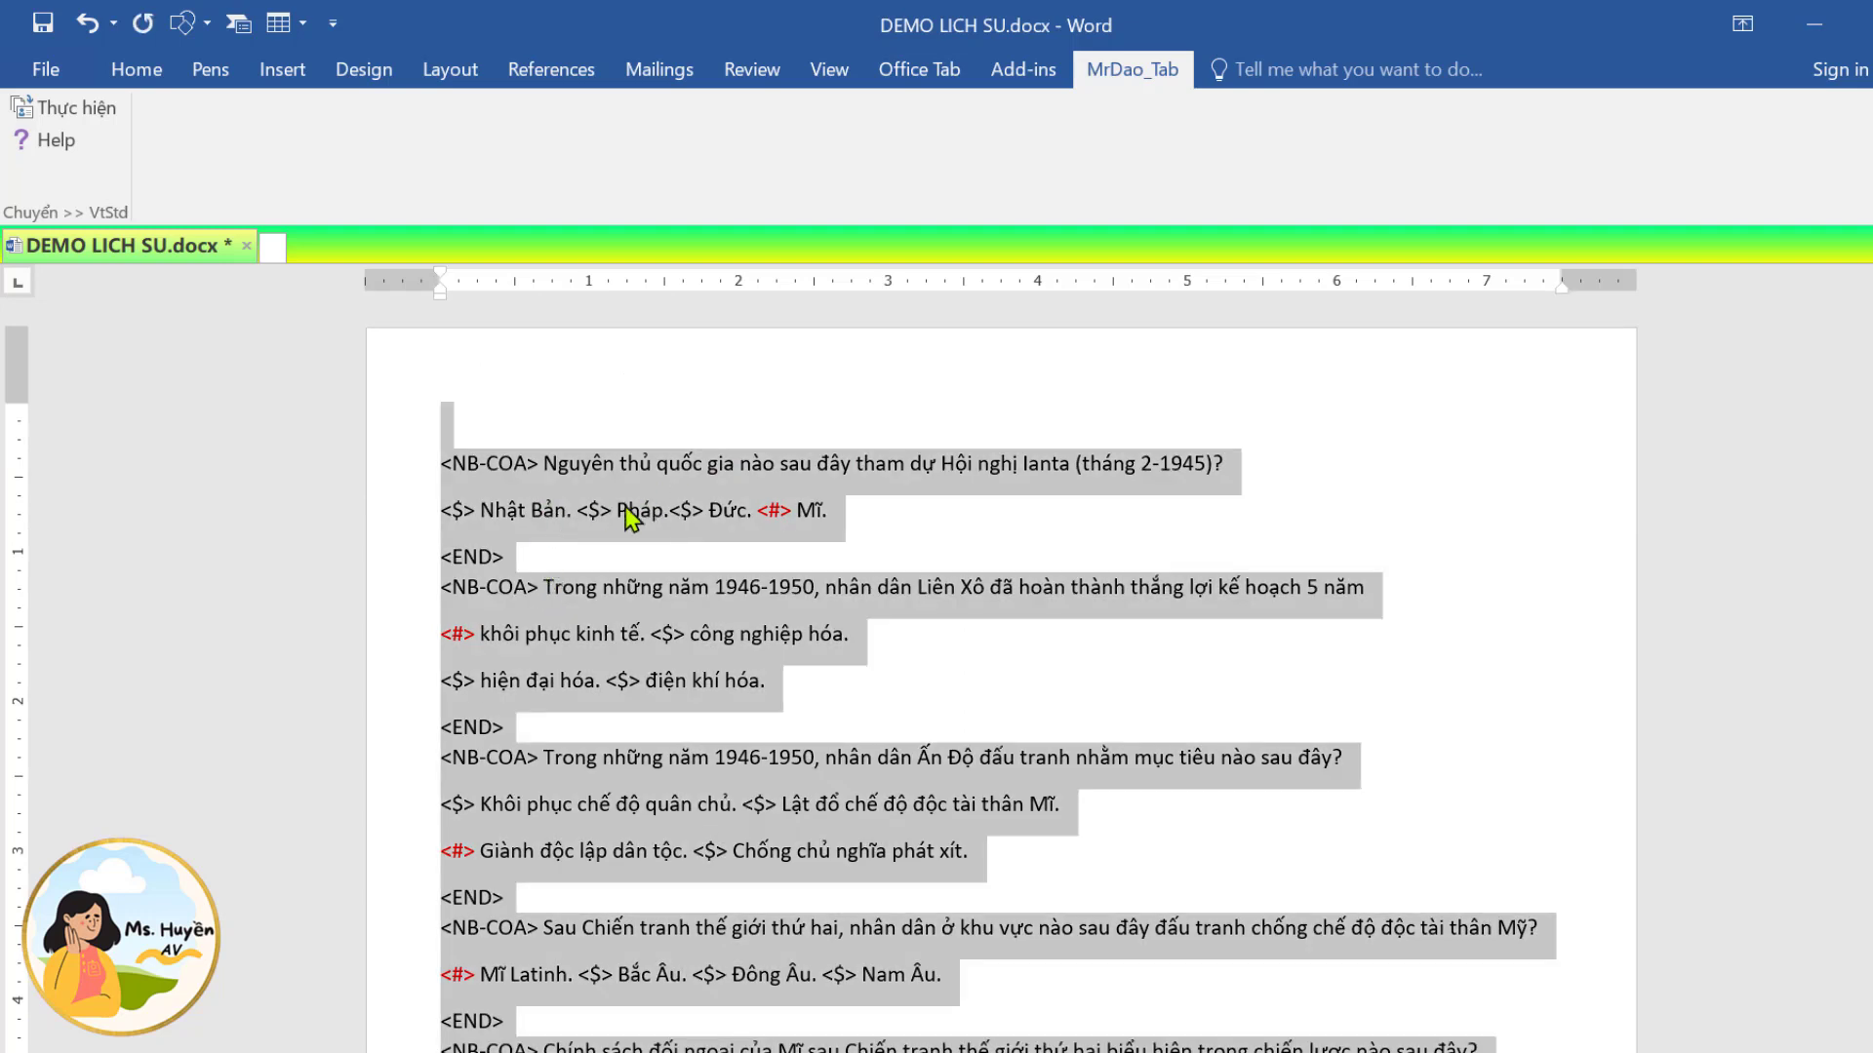
right_click(788, 488)
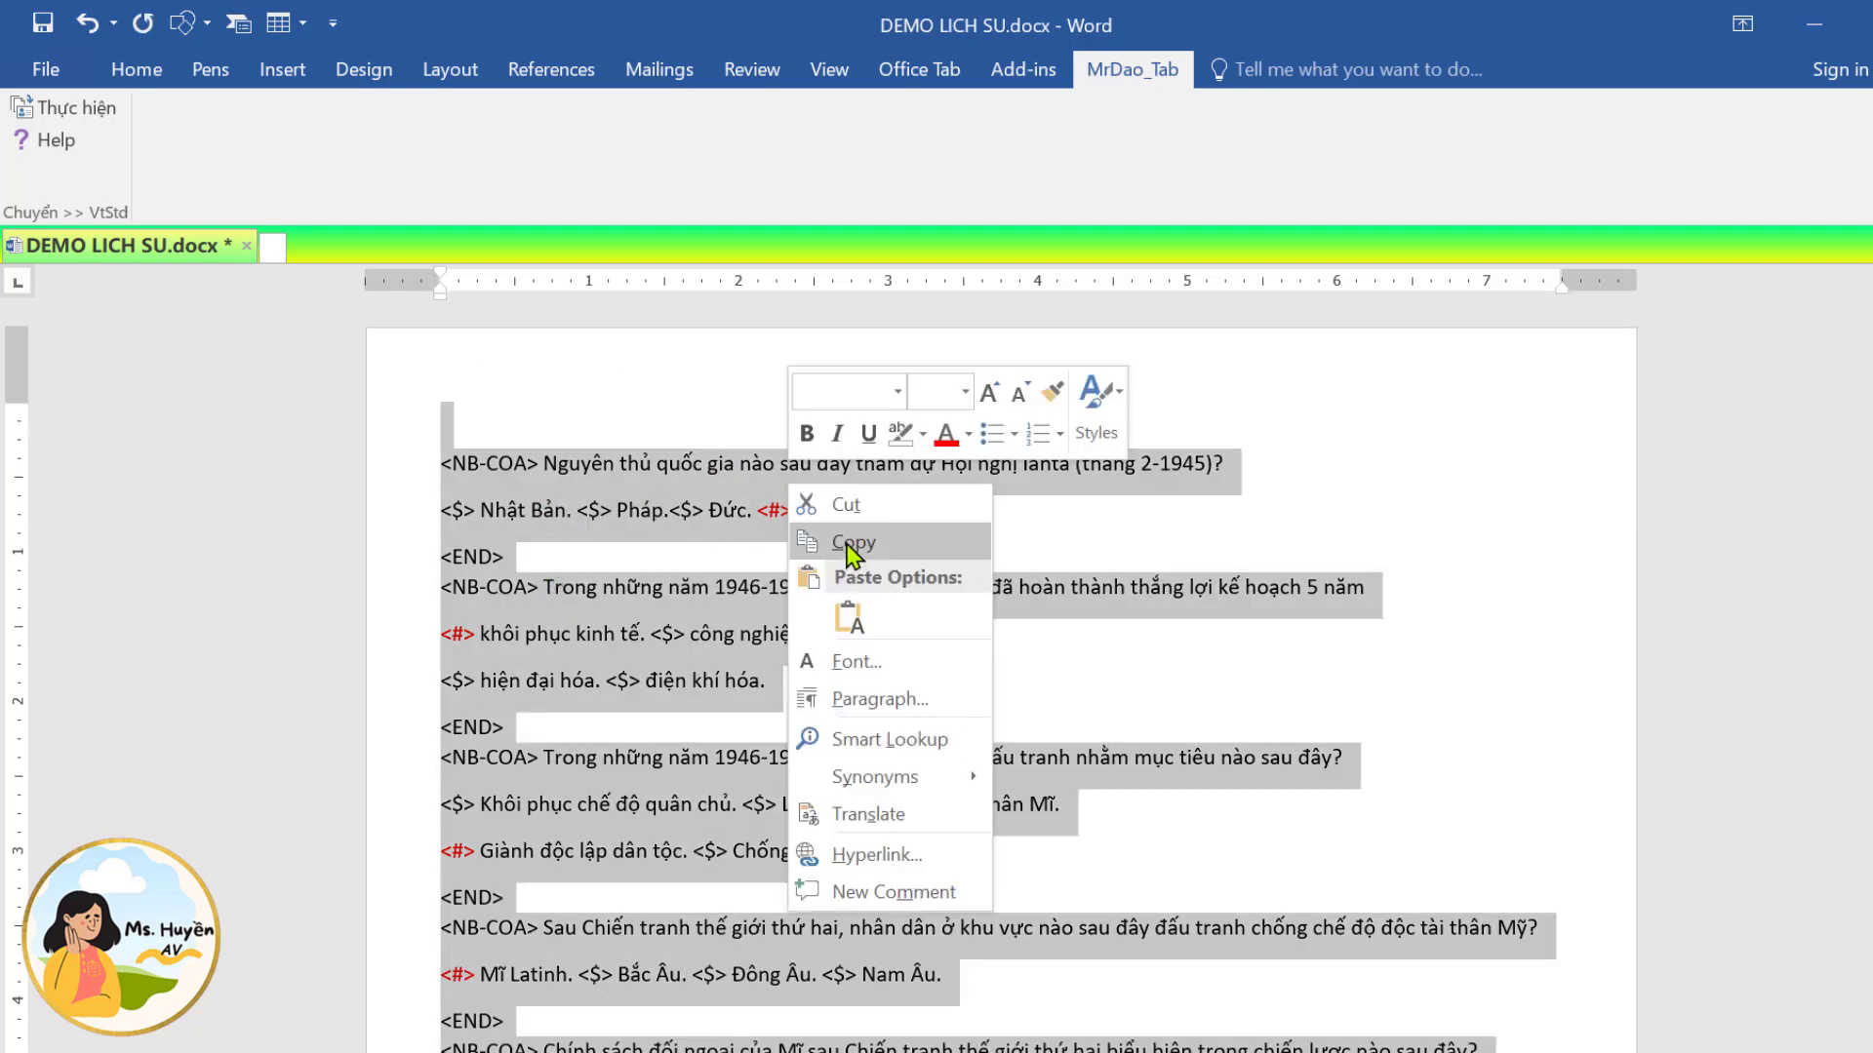
left_click(846, 542)
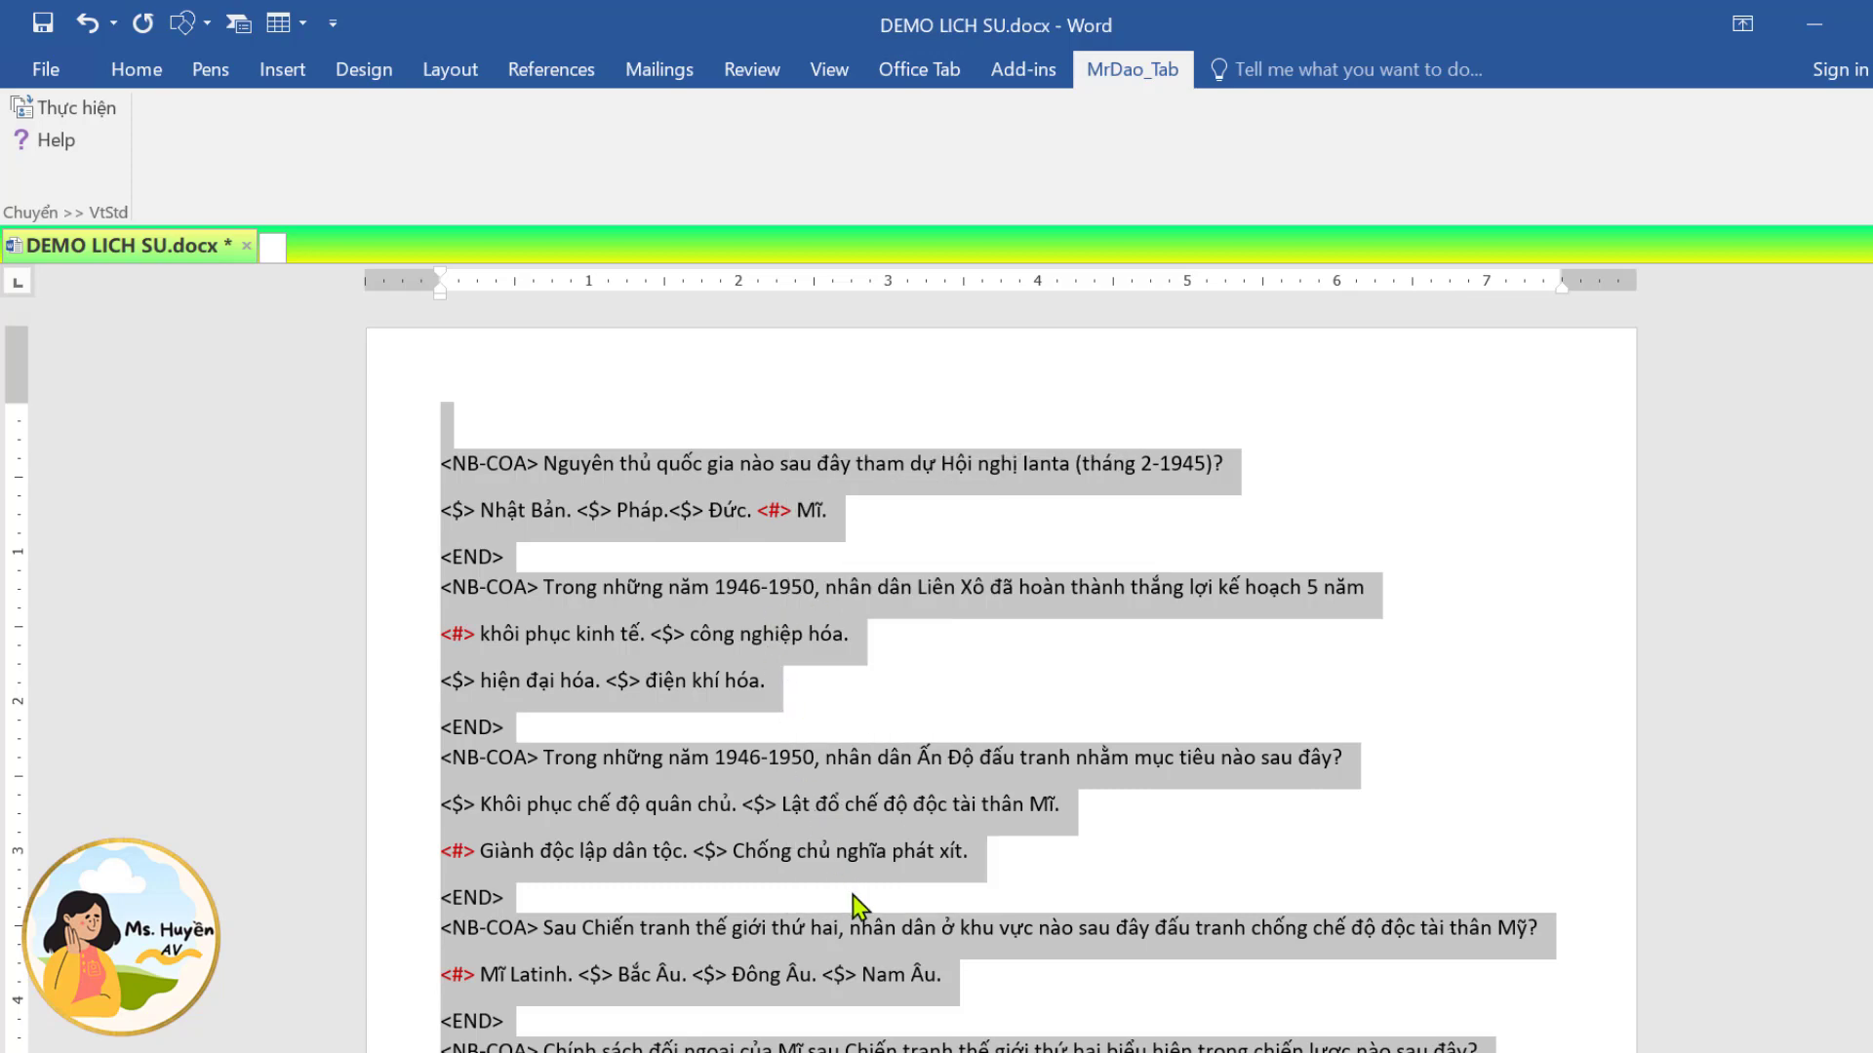
Switch back to K12Online, paste the copied questions into the Word import's content area and add them to the test.
scroll(853, 895, "down", 5)
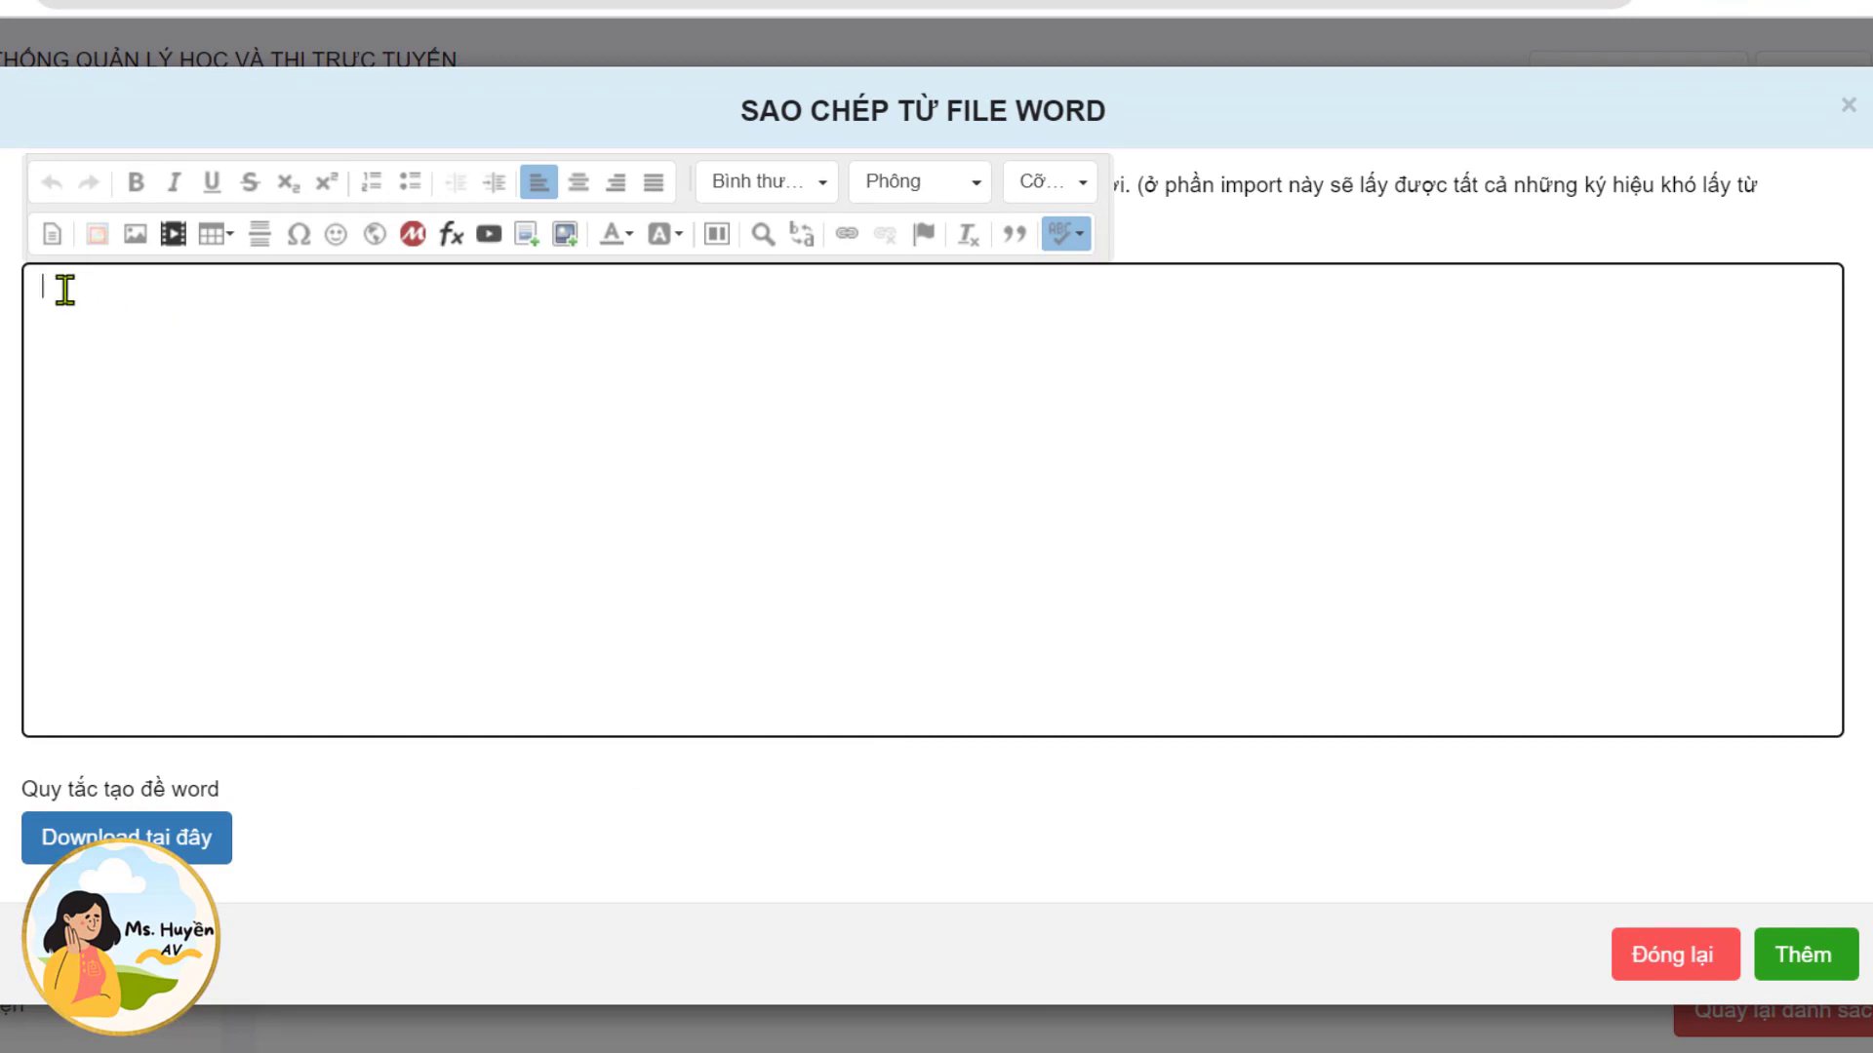
key("ctrl+v")
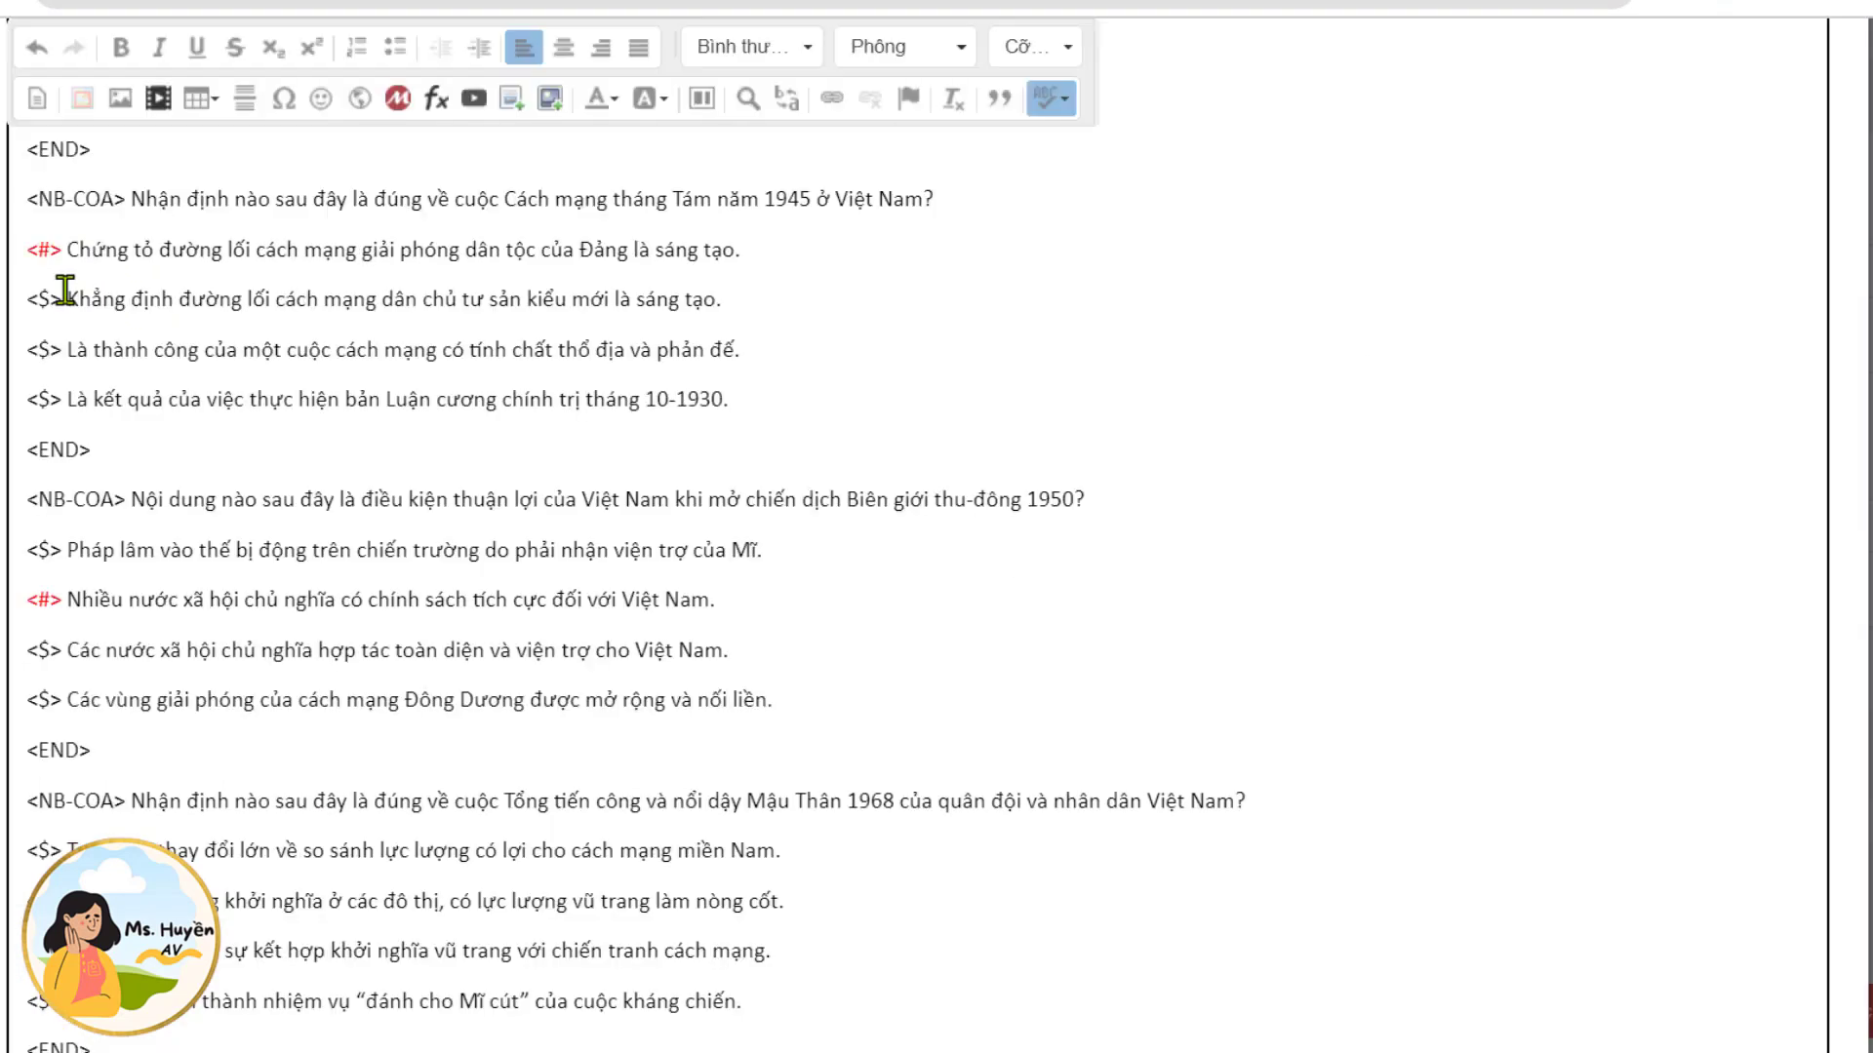
scroll(936, 585, "down", 10)
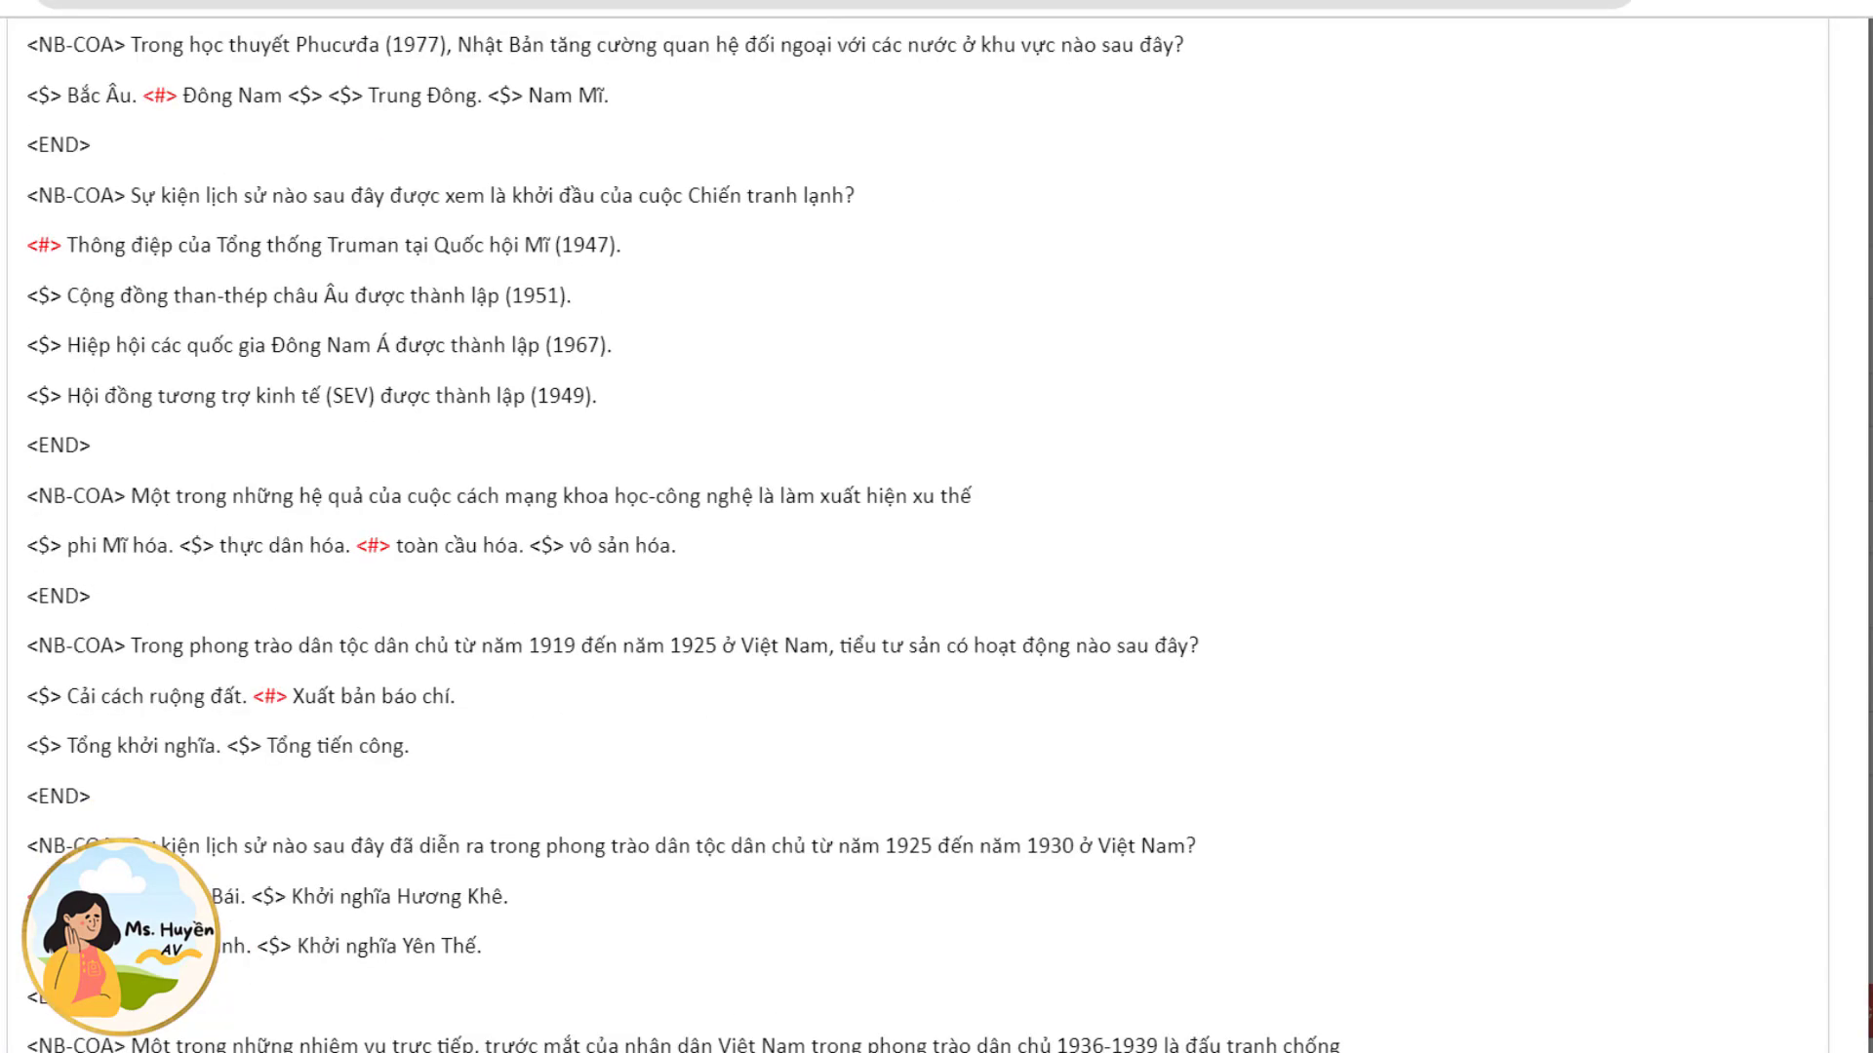
scroll(936, 585, "down", 10)
scroll(920, 554, "down", 15)
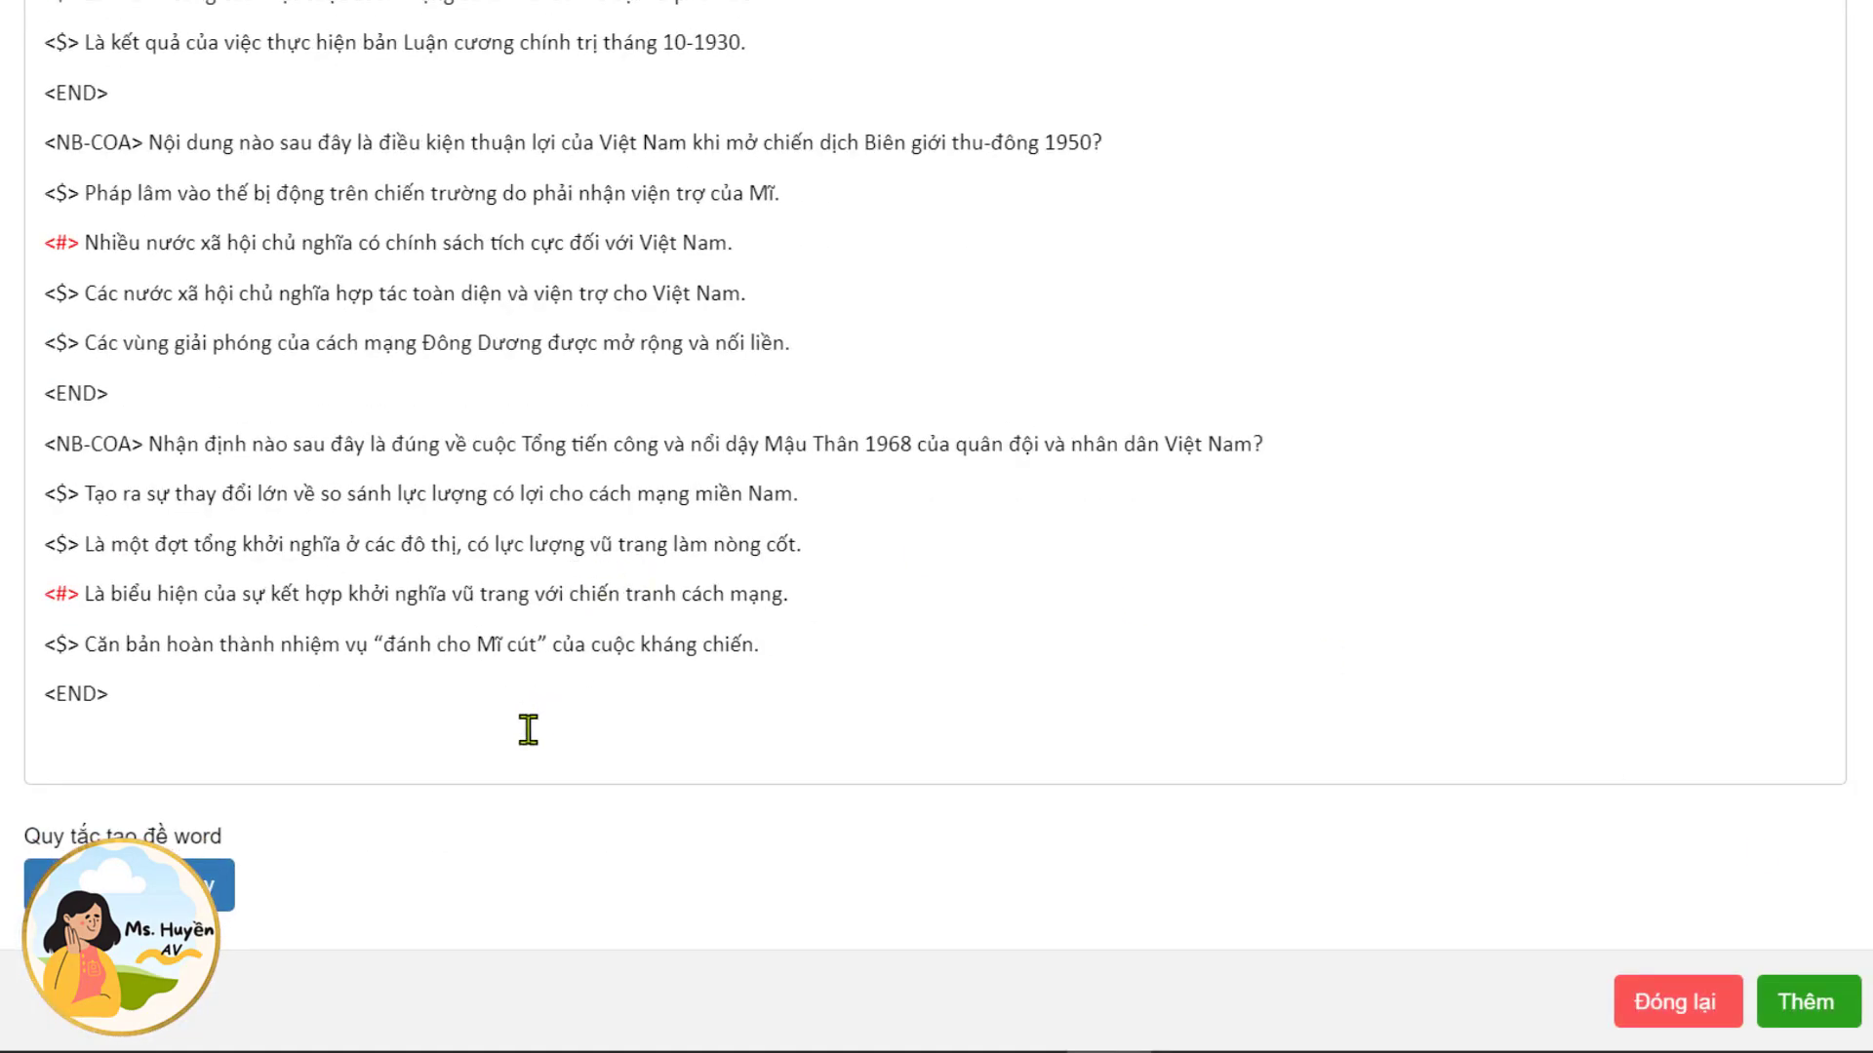
left_click(1806, 1014)
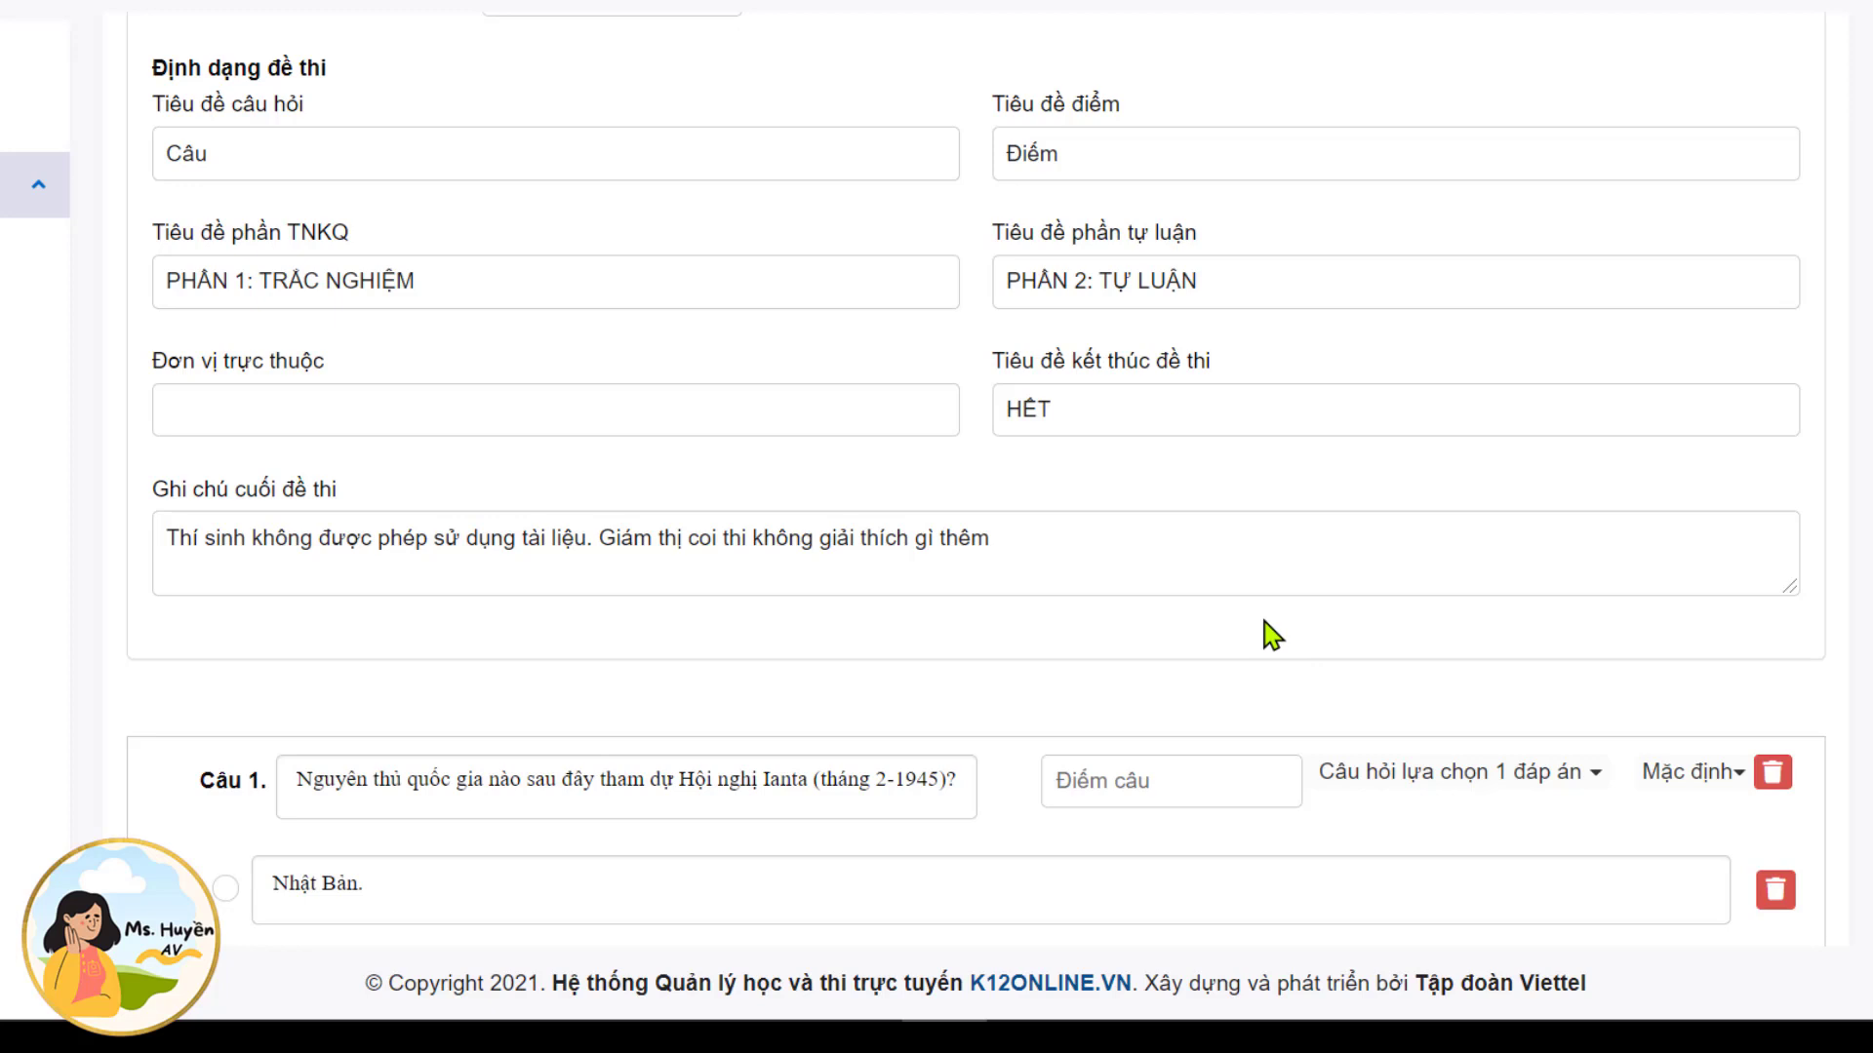
Look through the imported questions in the test editor and check the answers marked as correct.
scroll(1272, 635, "down", 4)
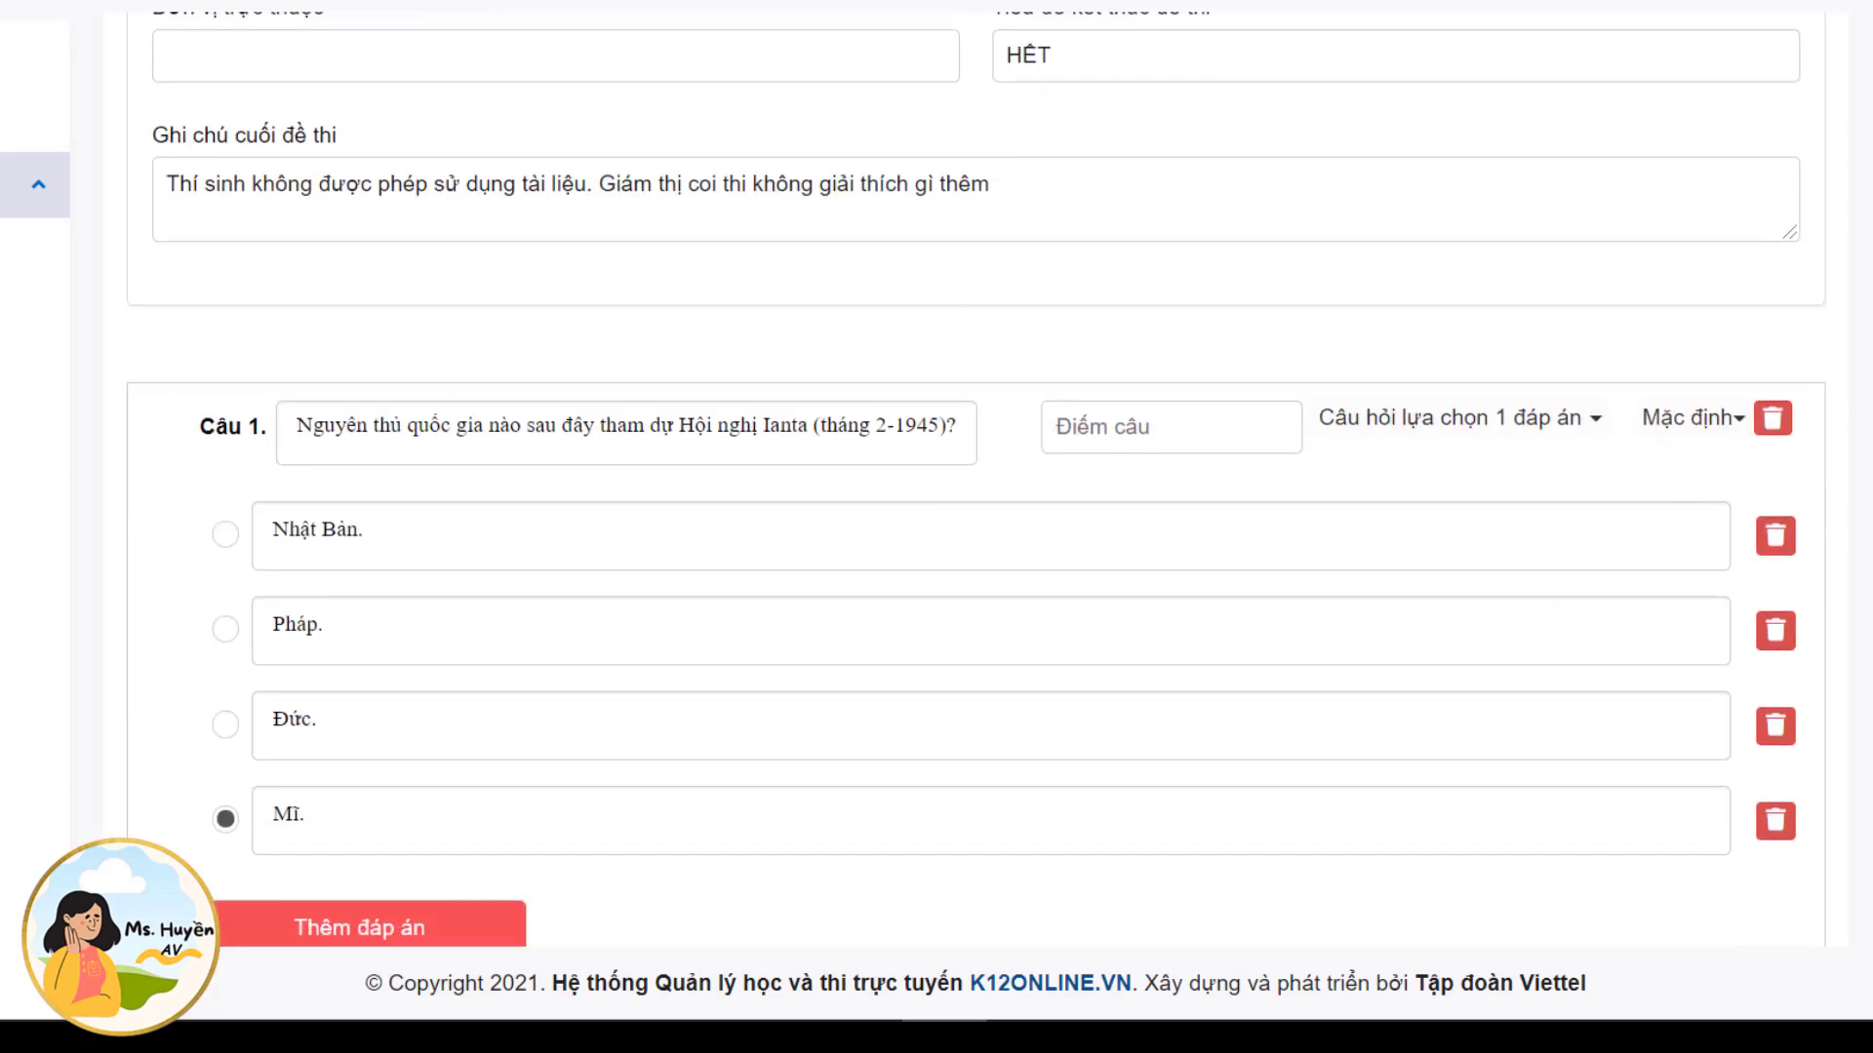
scroll(1032, 505, "down", 2)
scroll(1033, 505, "down", 4)
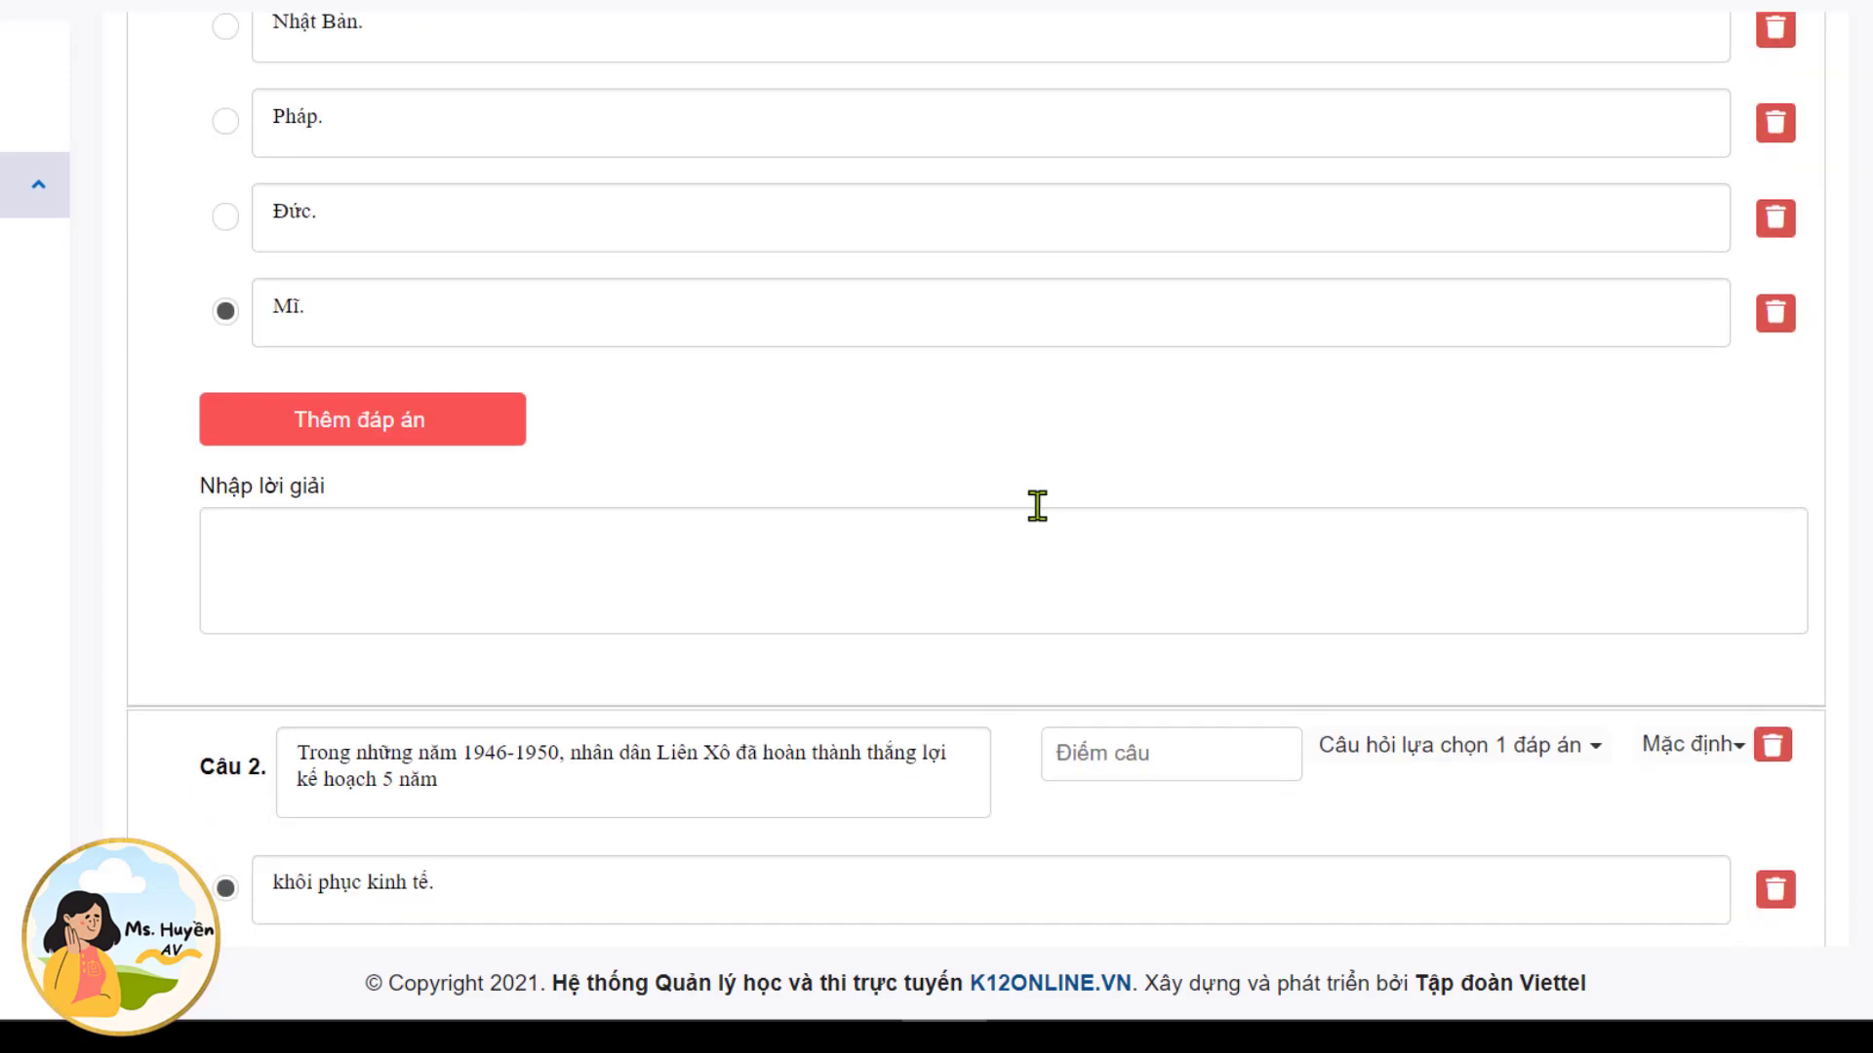
scroll(1037, 505, "down", 11)
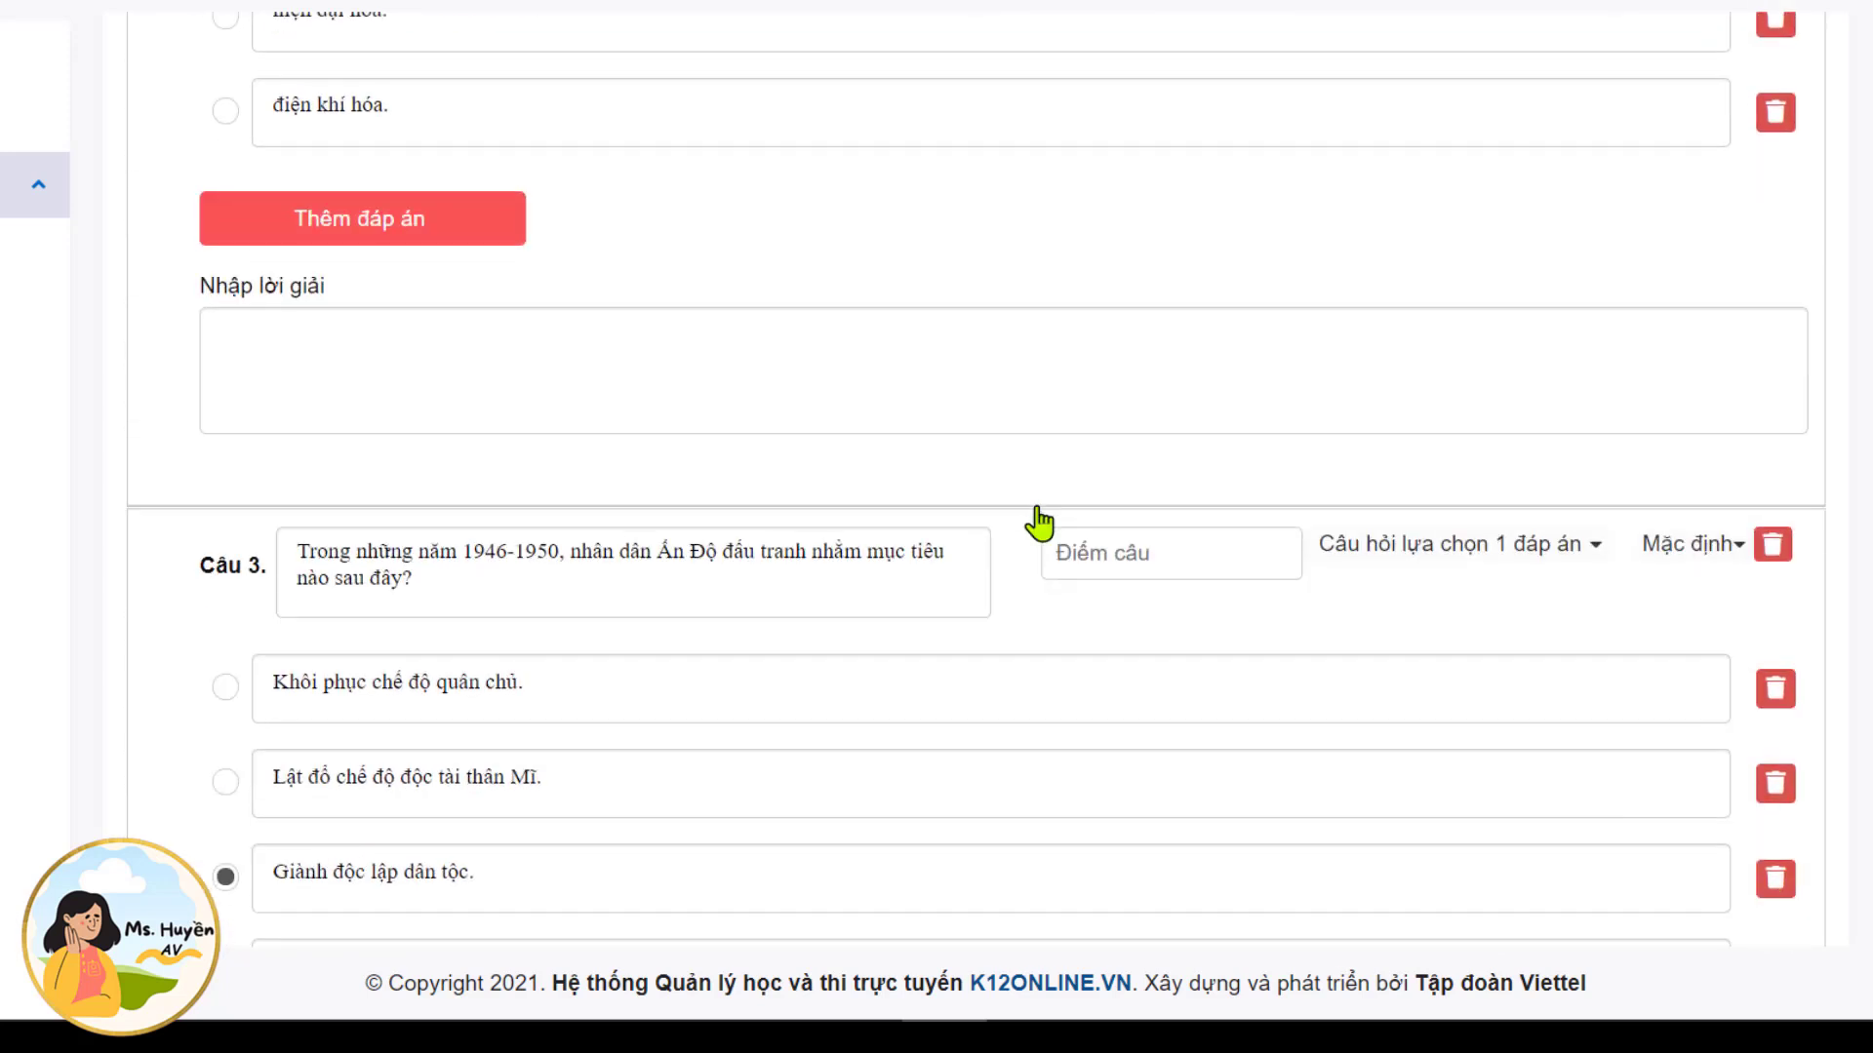
scroll(1039, 524, "down", 4)
scroll(1039, 524, "down", 10)
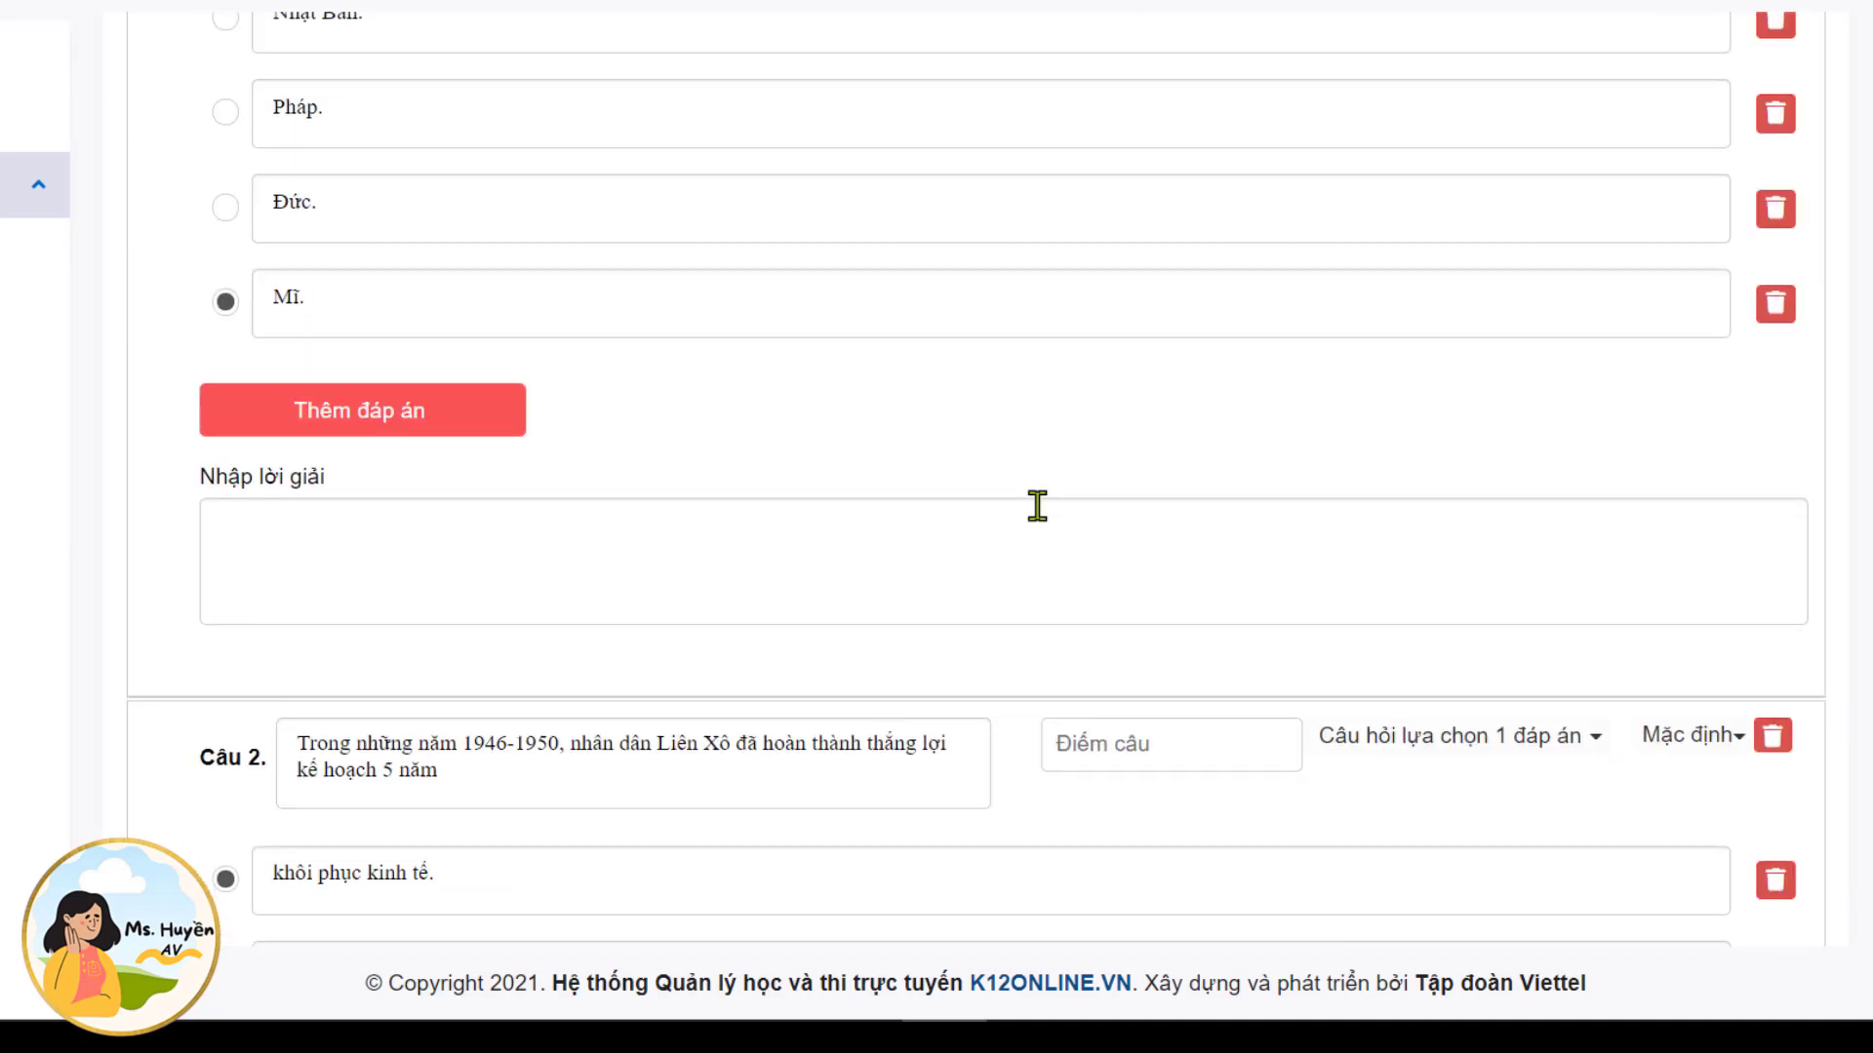
scroll(1034, 507, "down", 7)
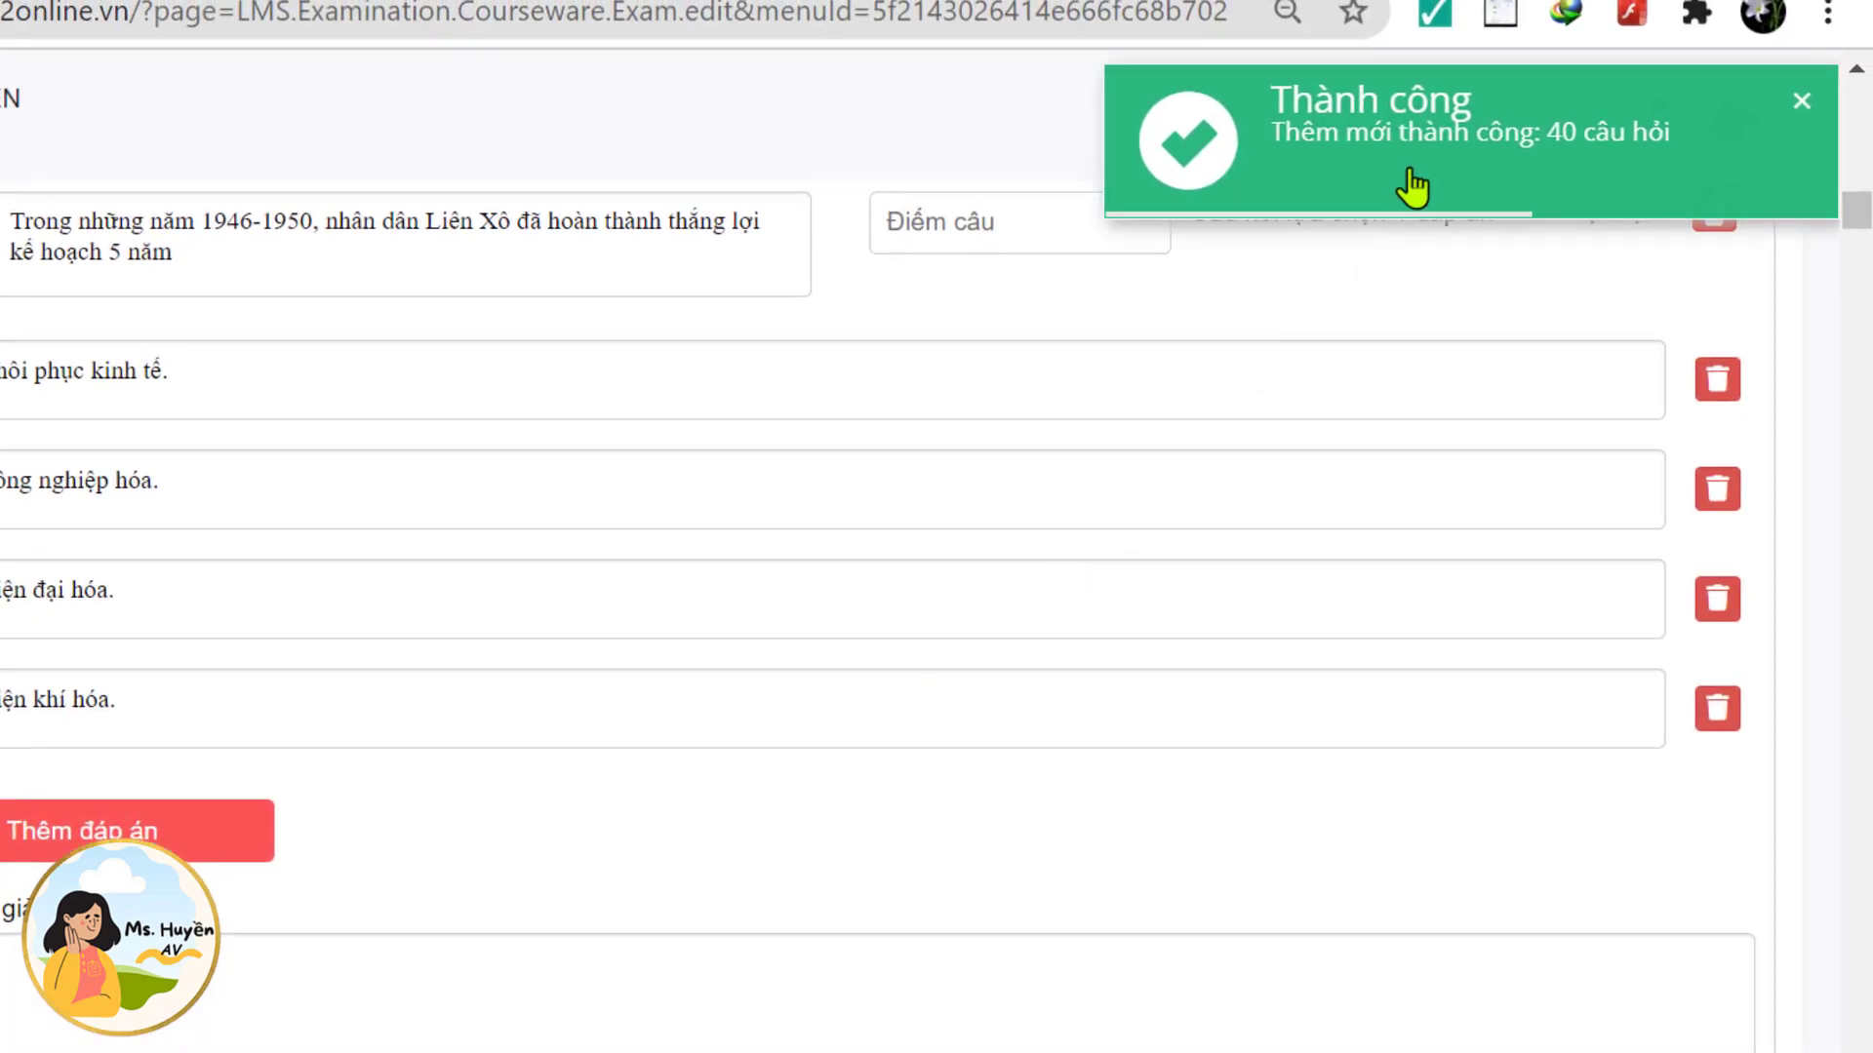
left_click(1617, 181)
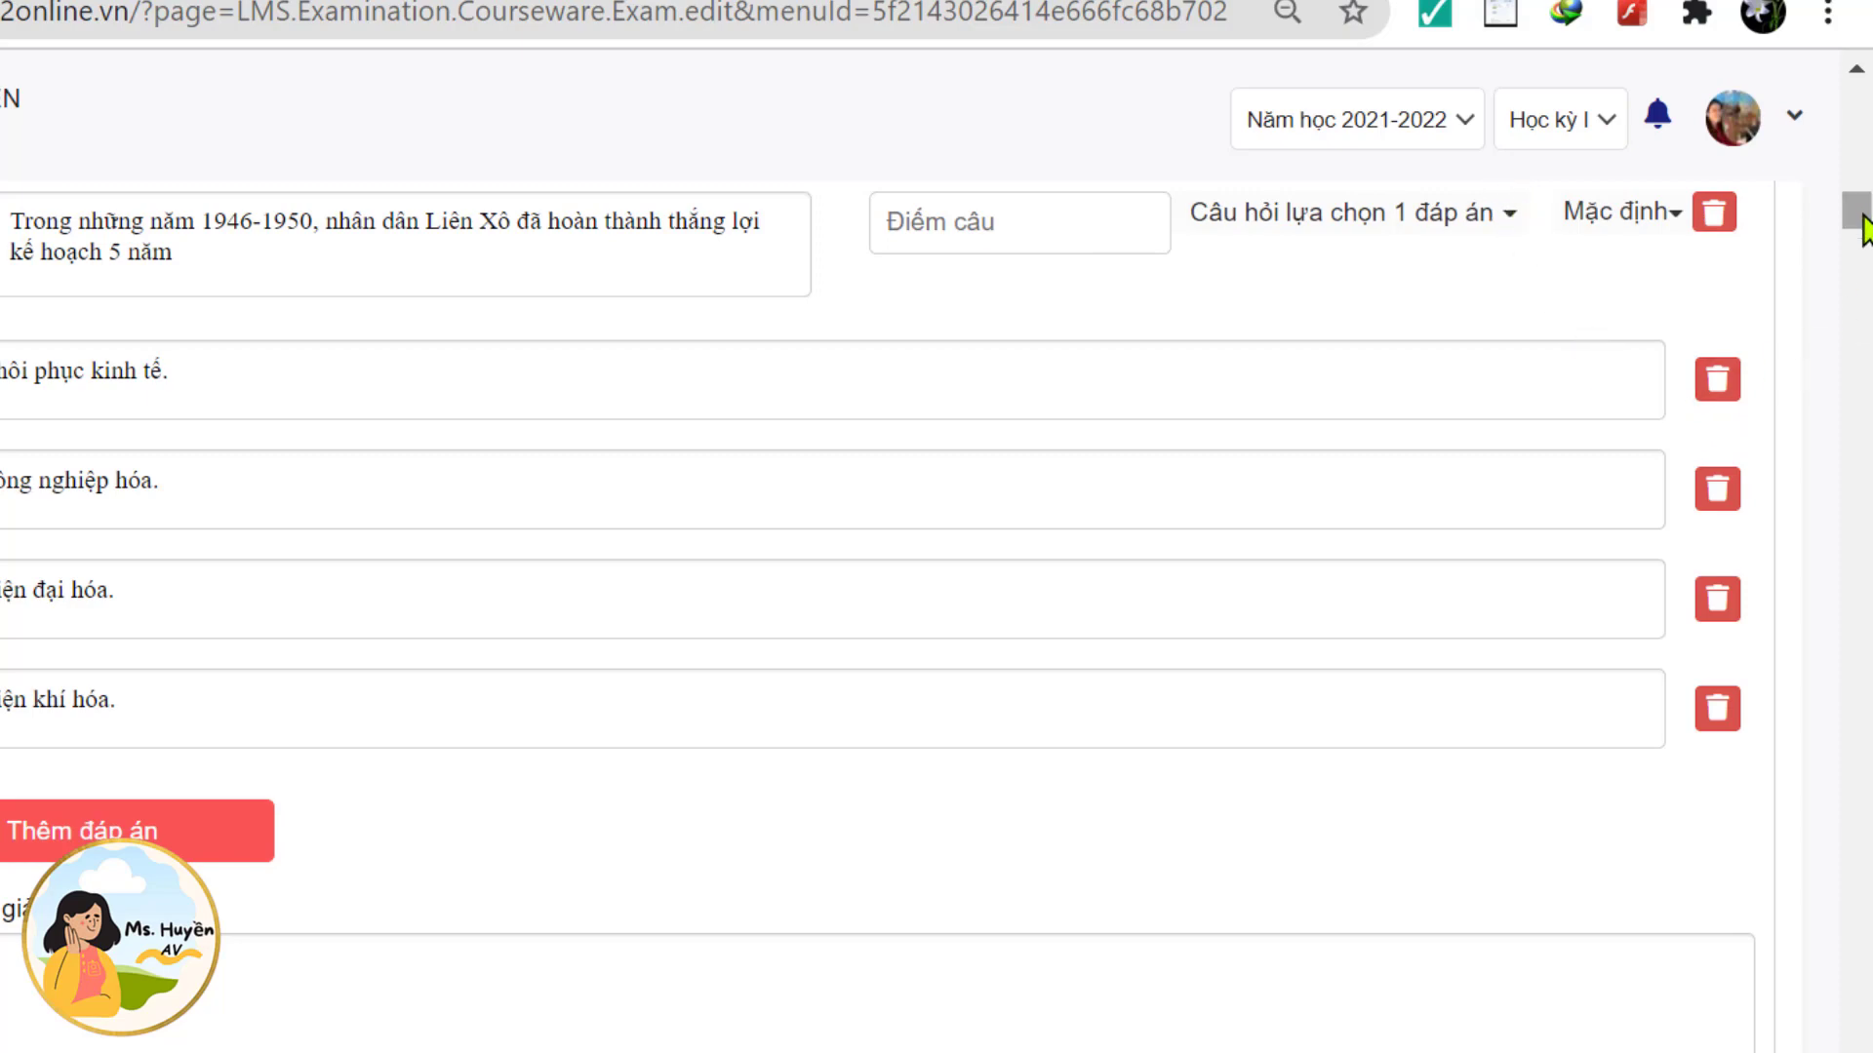
scroll(1858, 235, "down", 6)
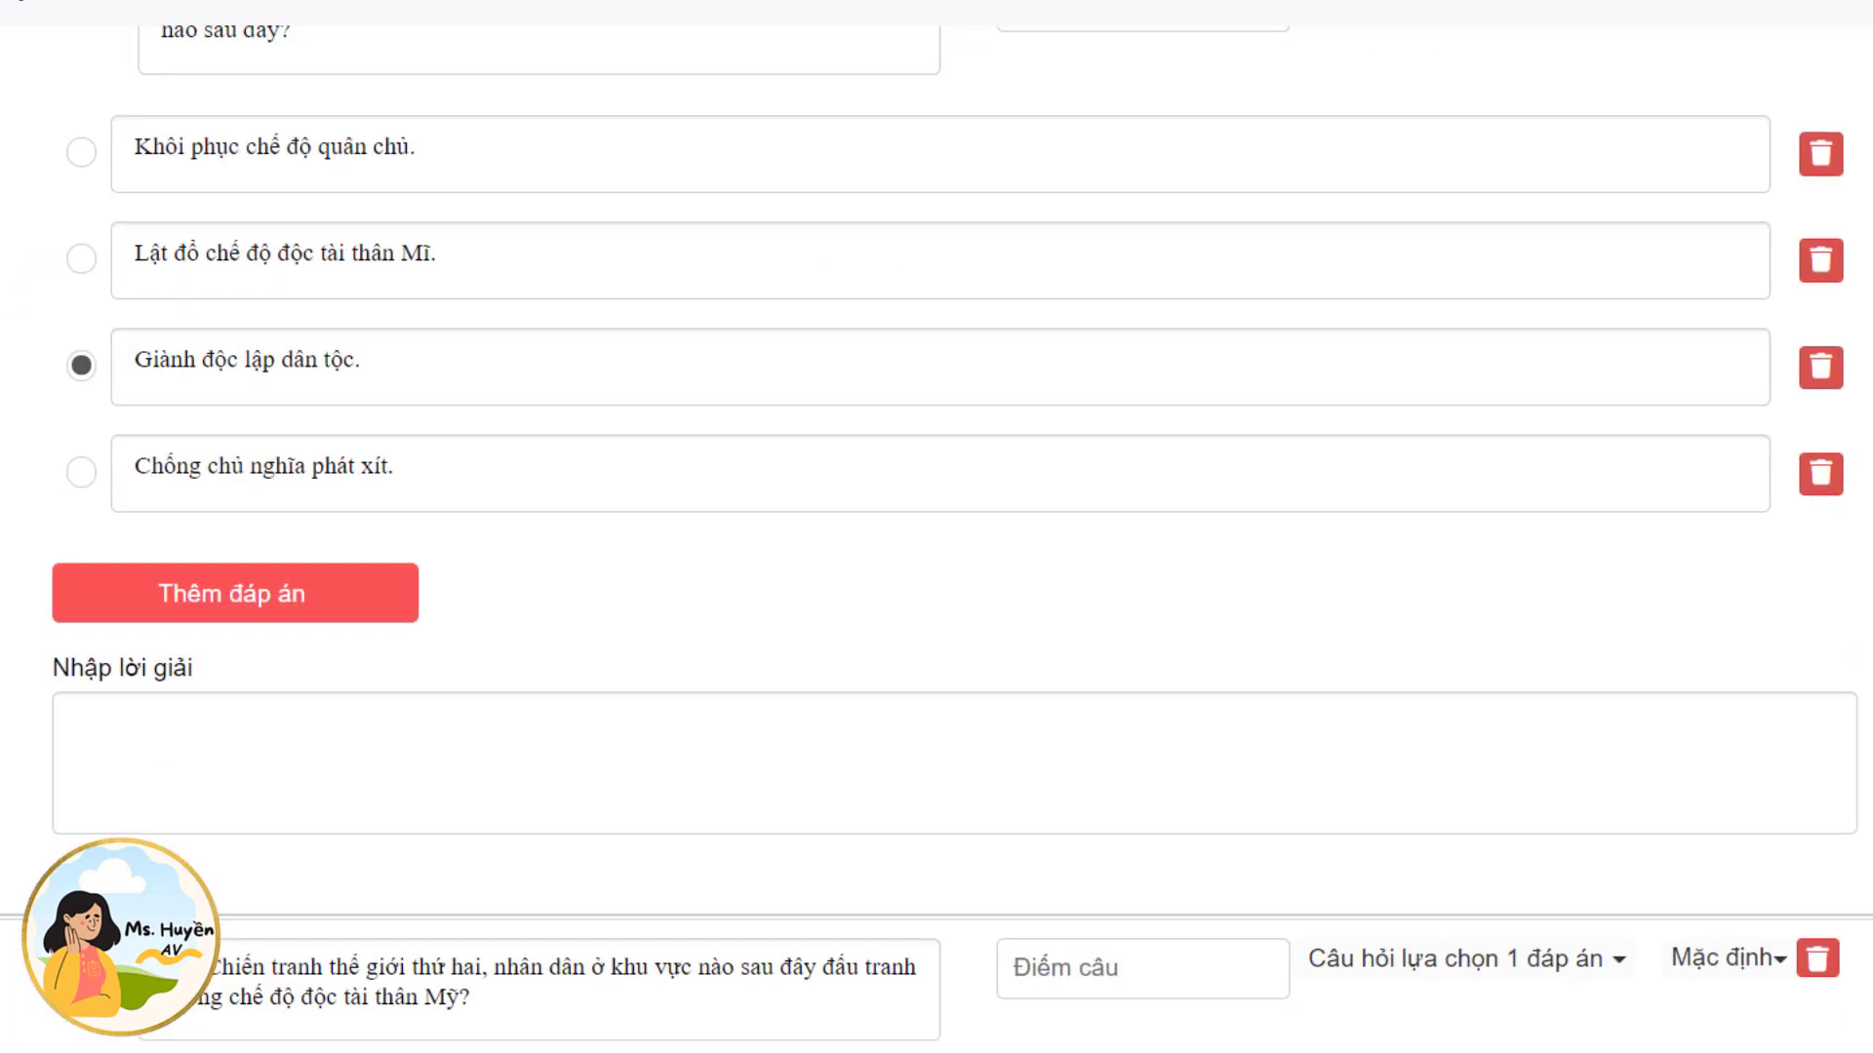
scroll(937, 526, "down", 13)
scroll(936, 527, "down", 20)
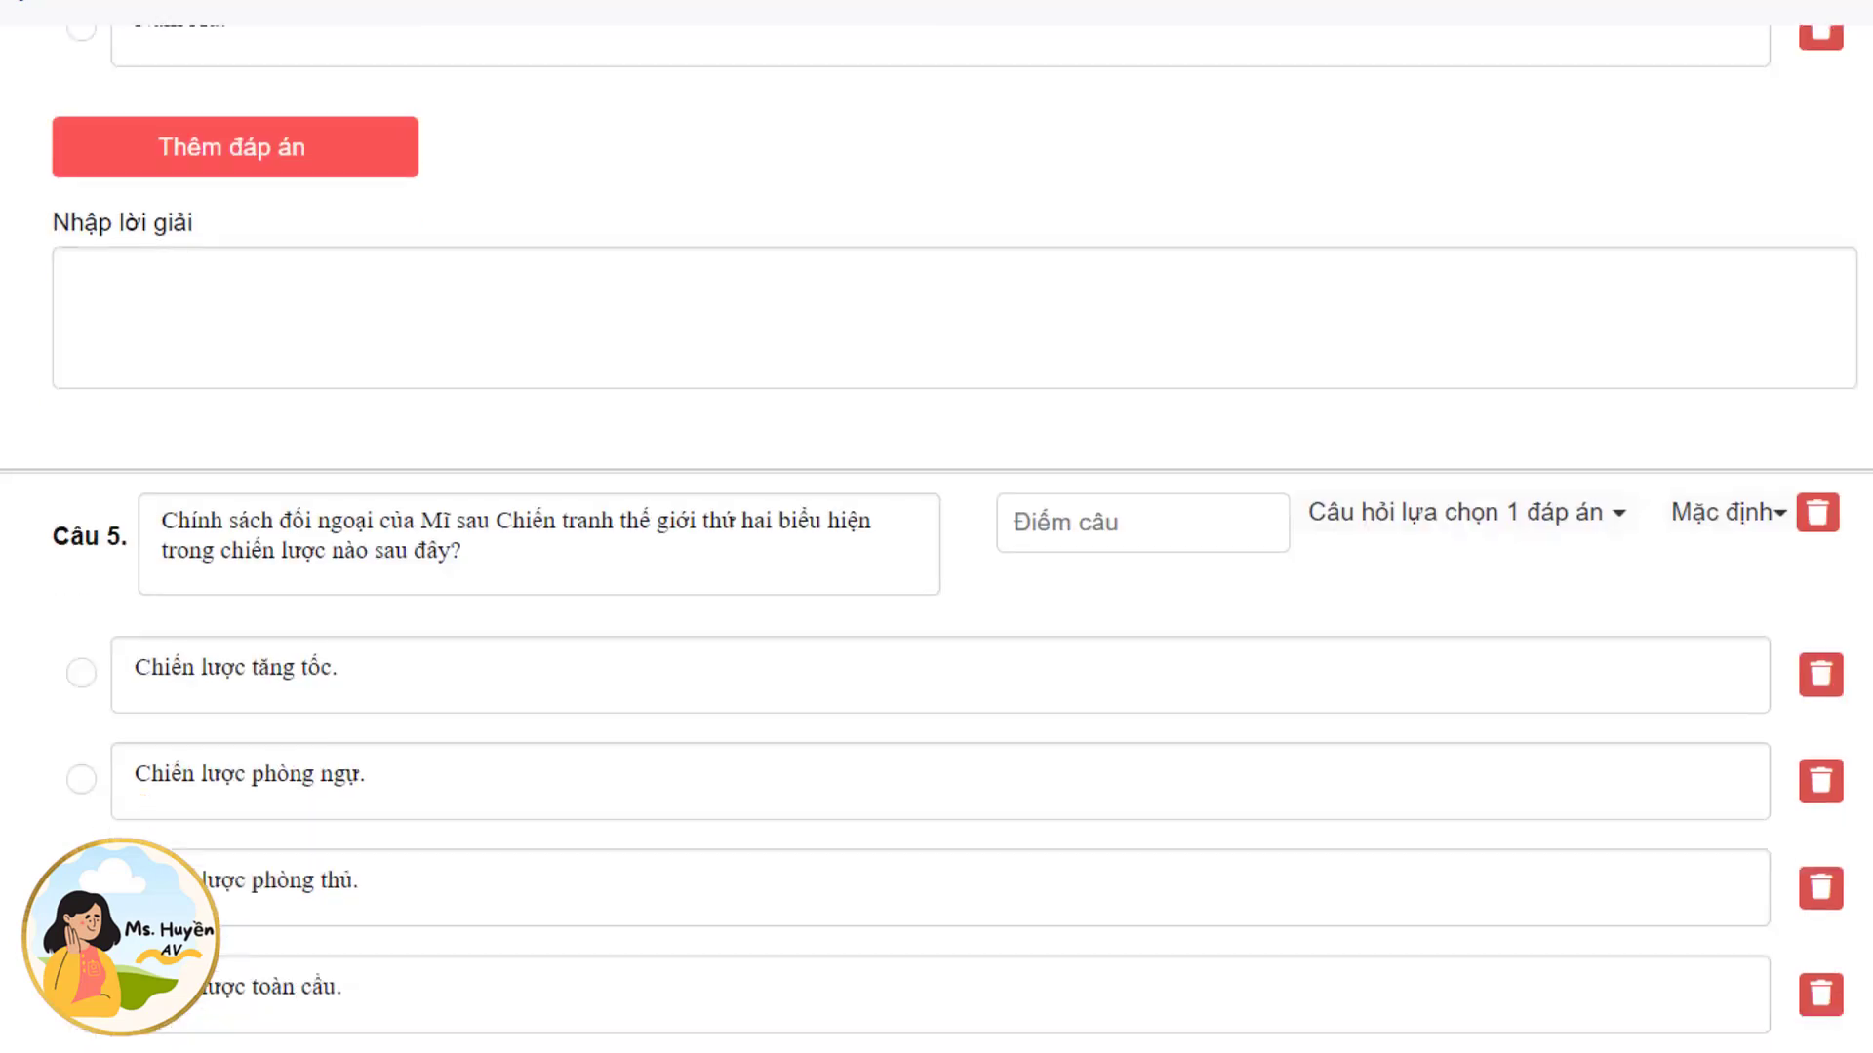
scroll(937, 527, "down", 20)
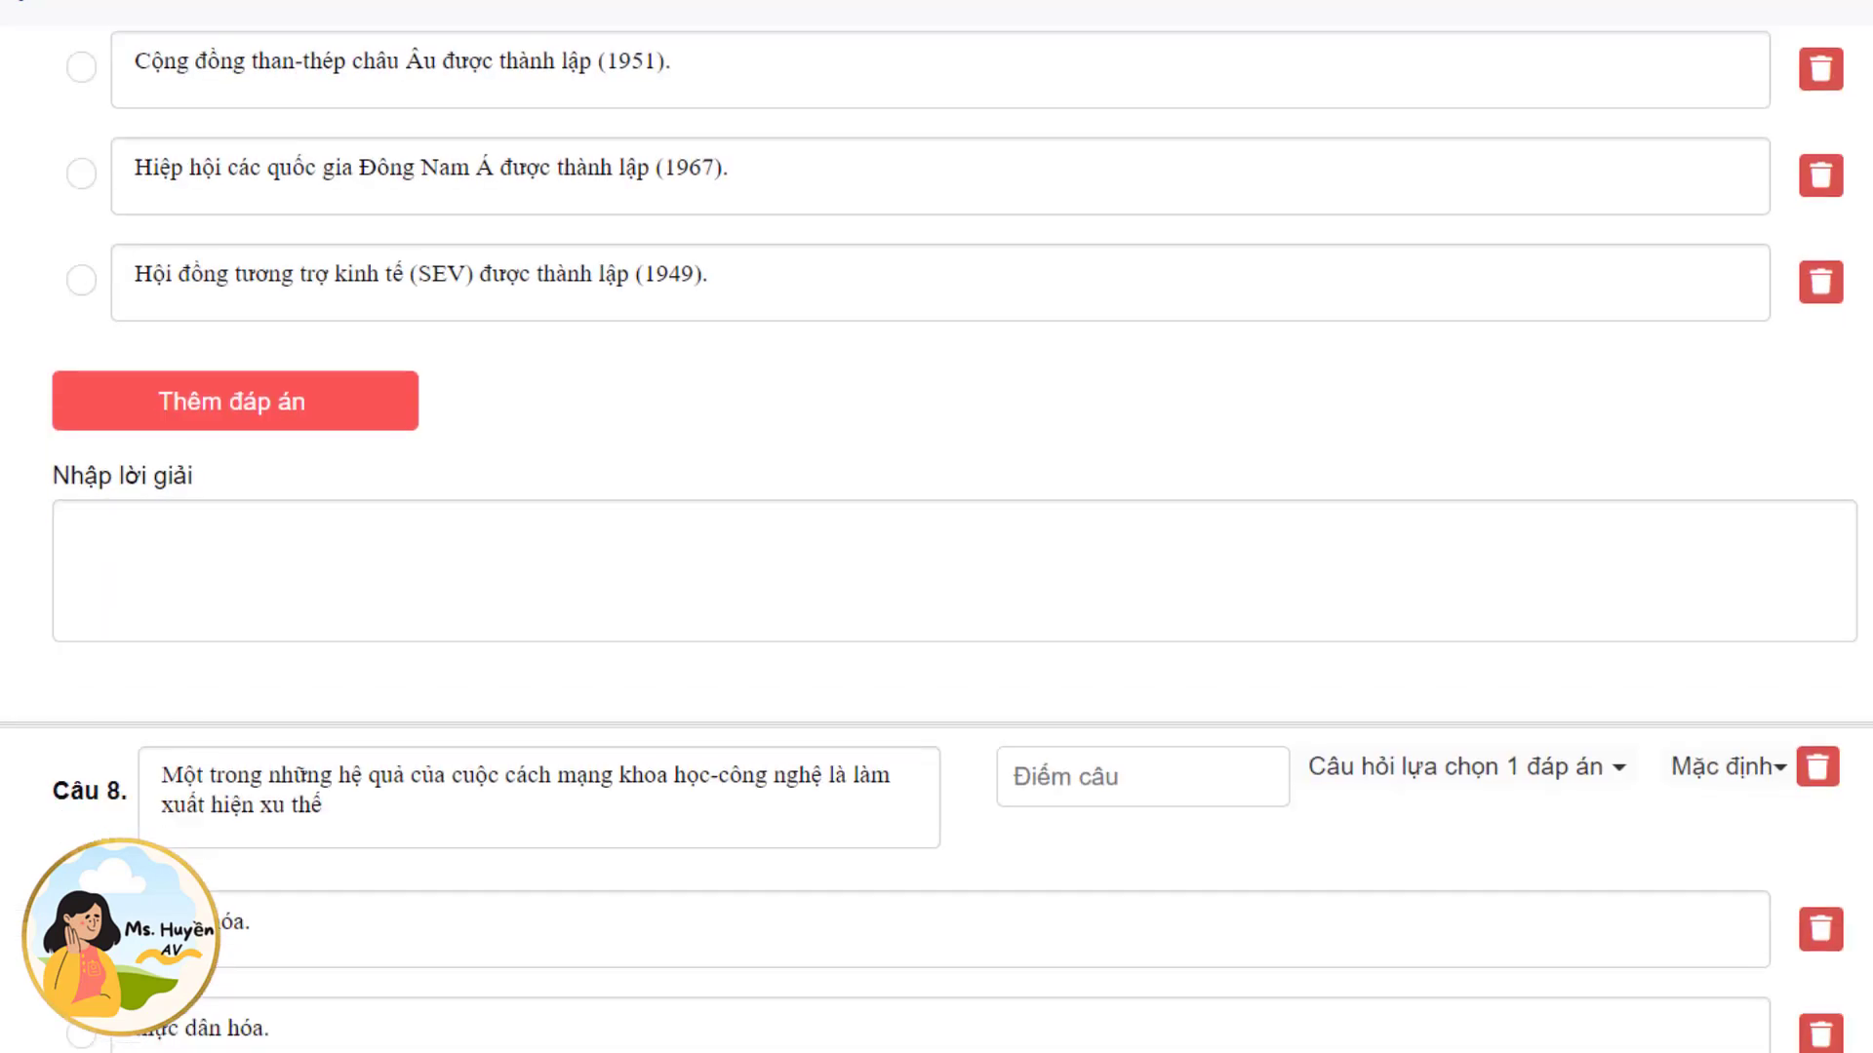
scroll(937, 527, "down", 18)
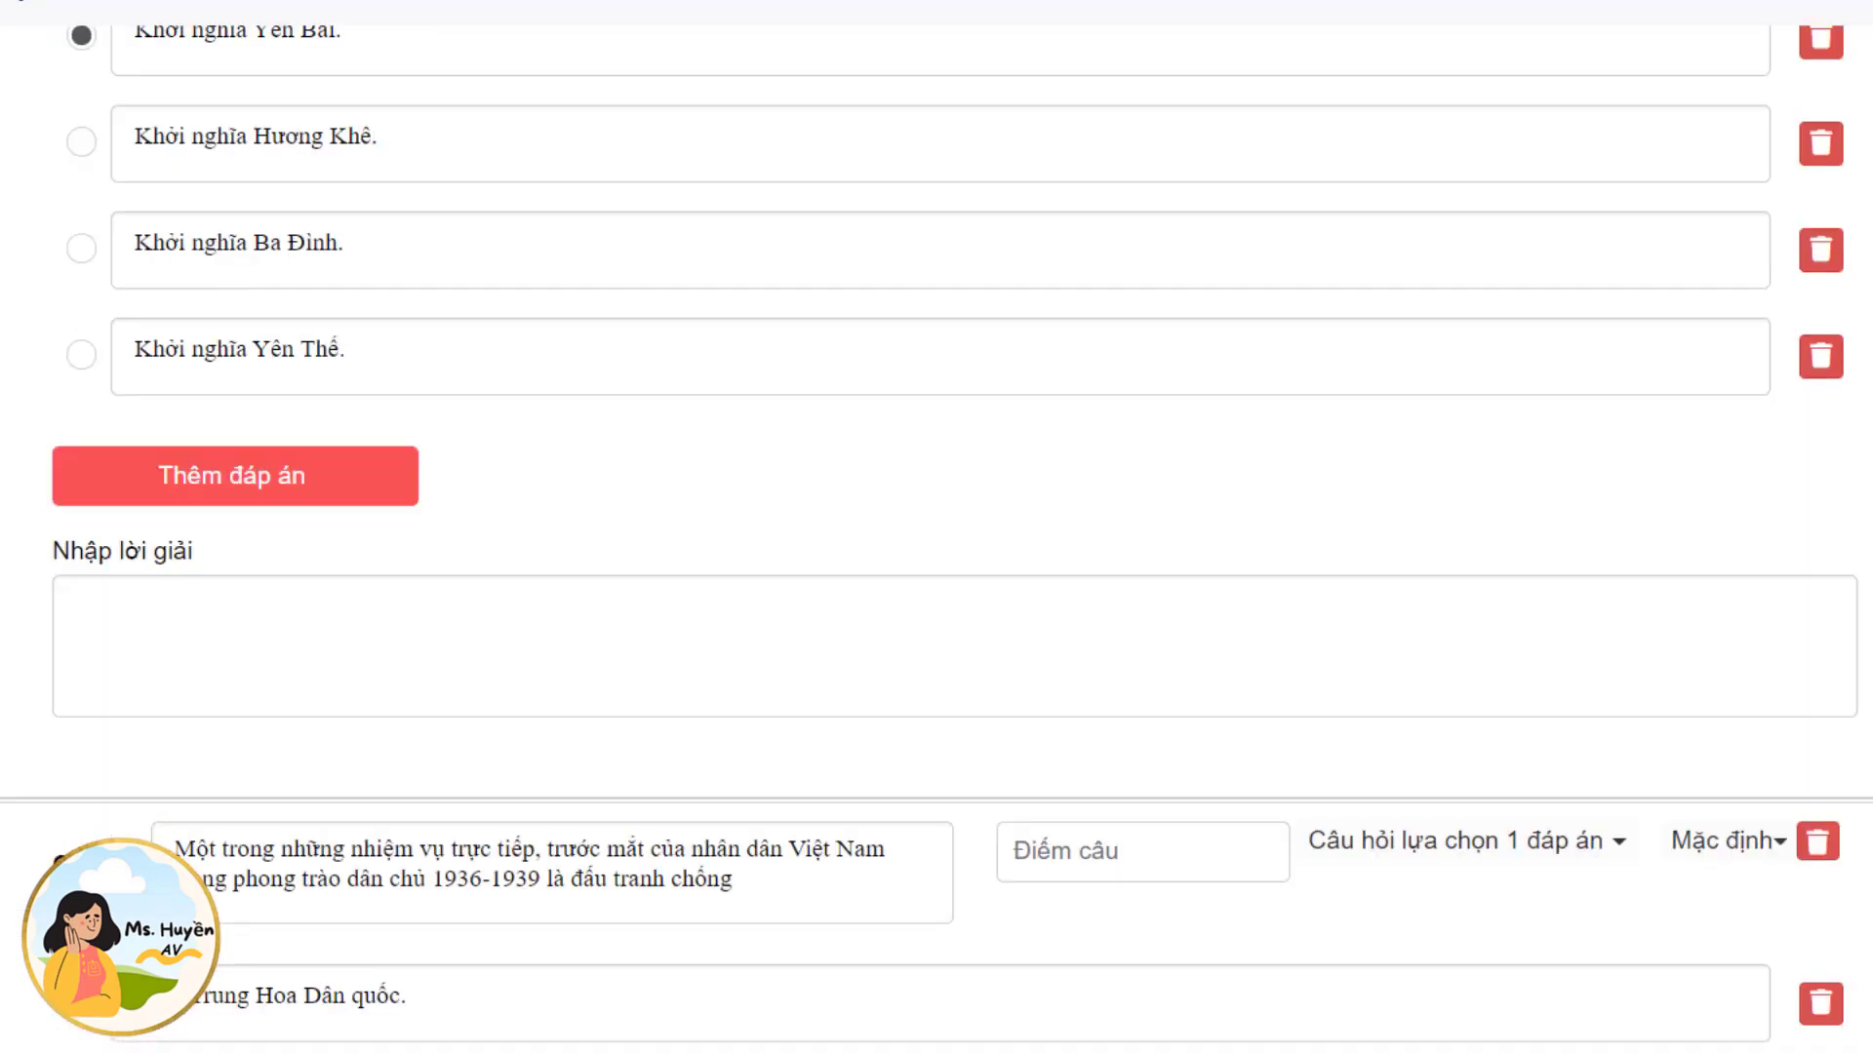
scroll(936, 527, "down", 20)
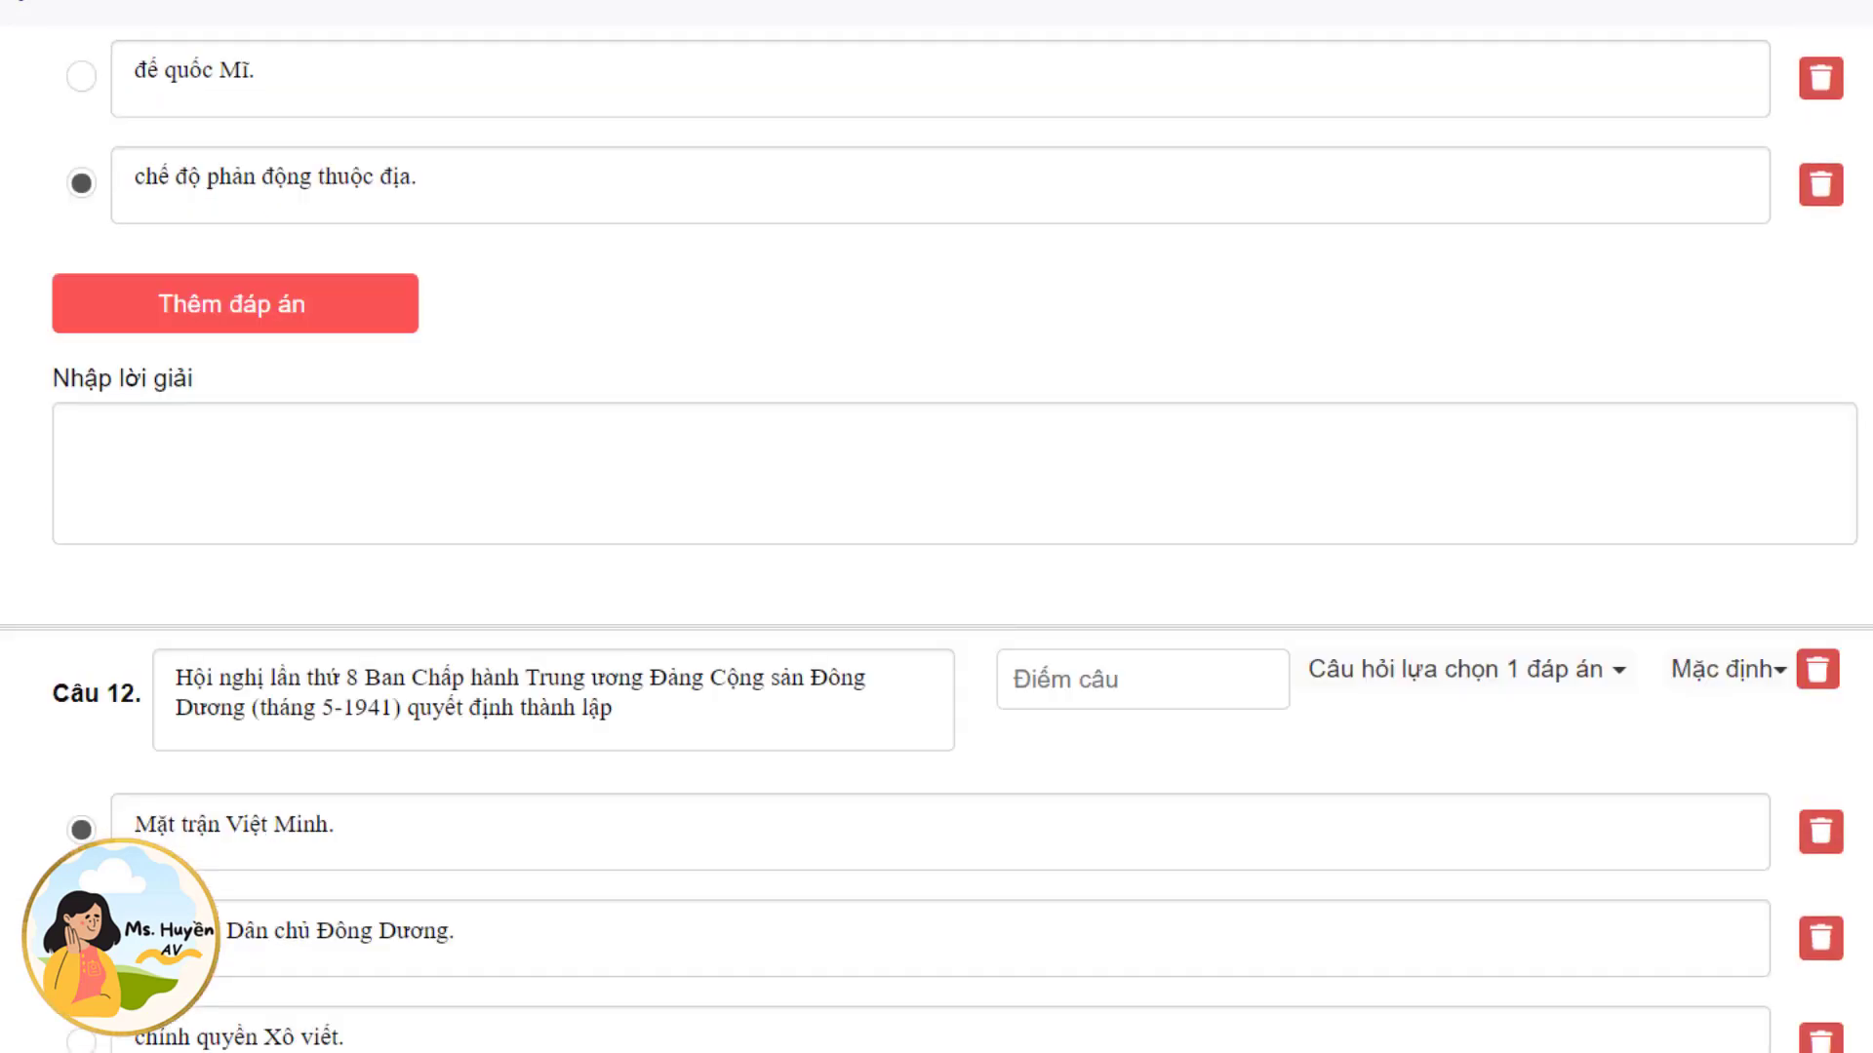
scroll(936, 527, "down", 20)
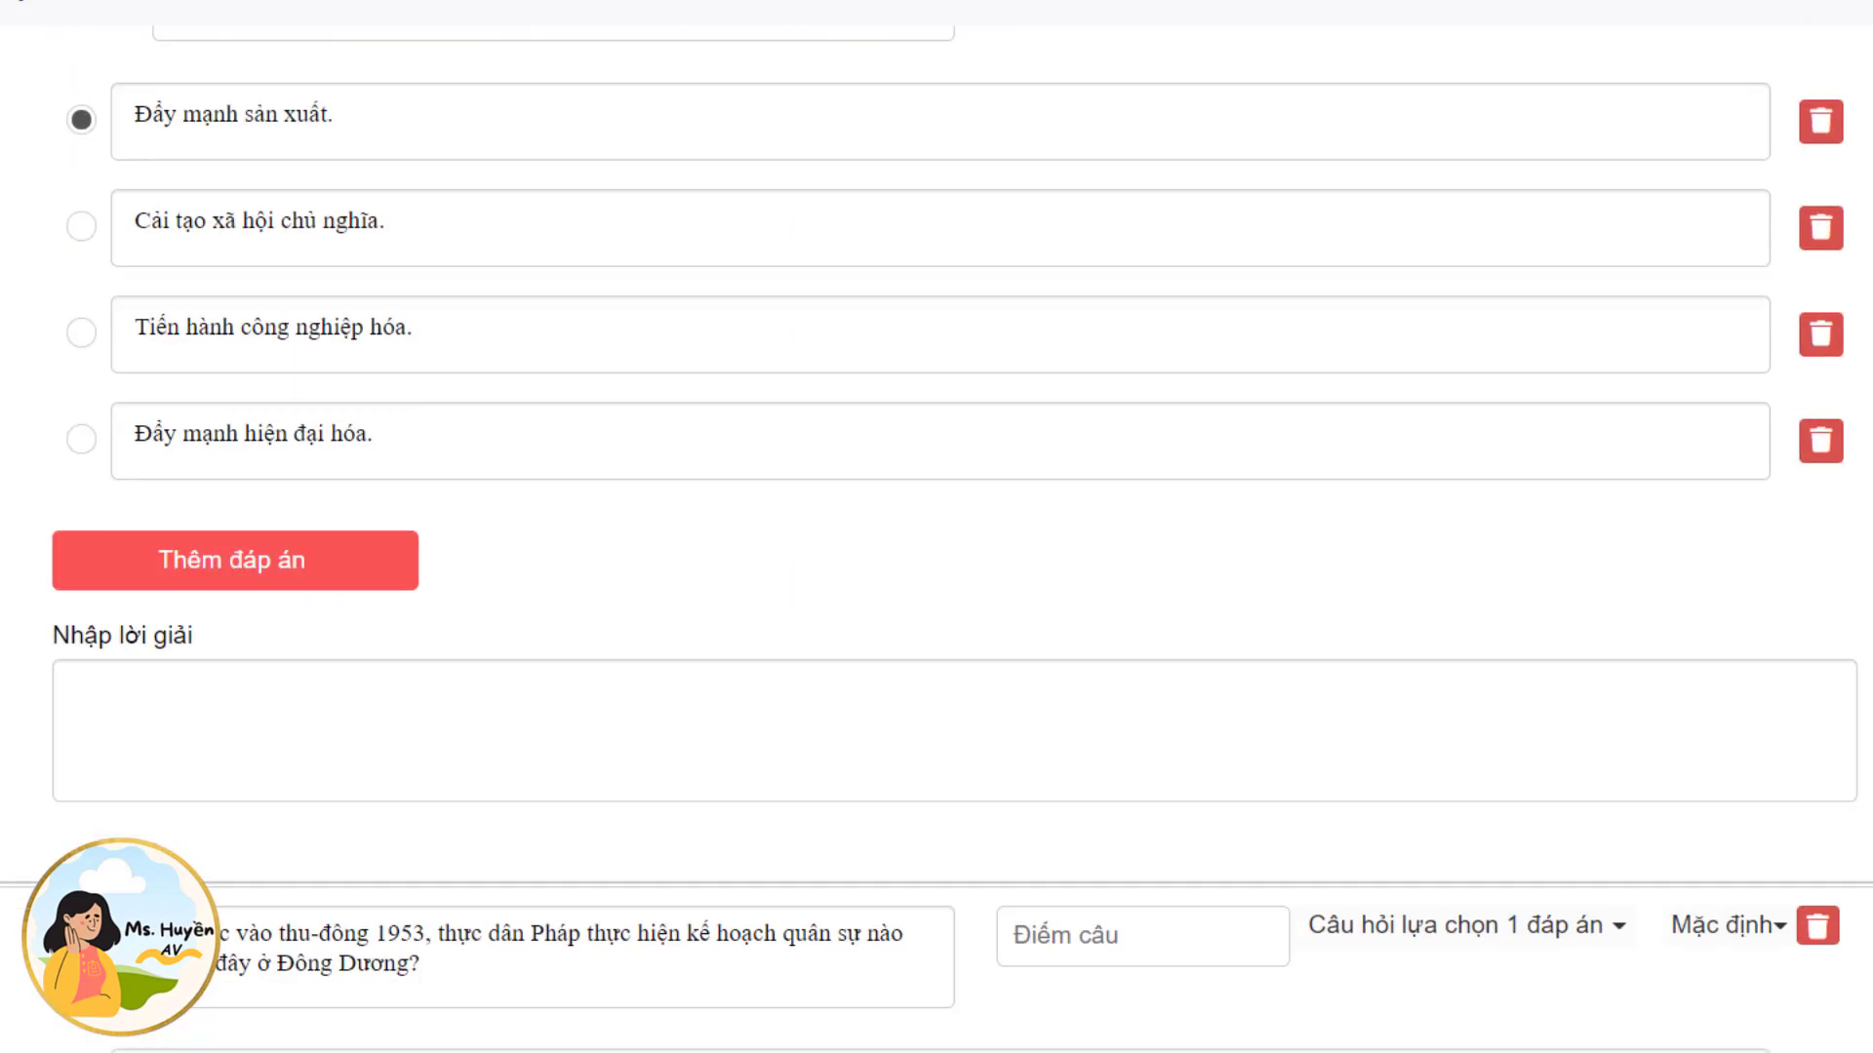
scroll(936, 527, "down", 4)
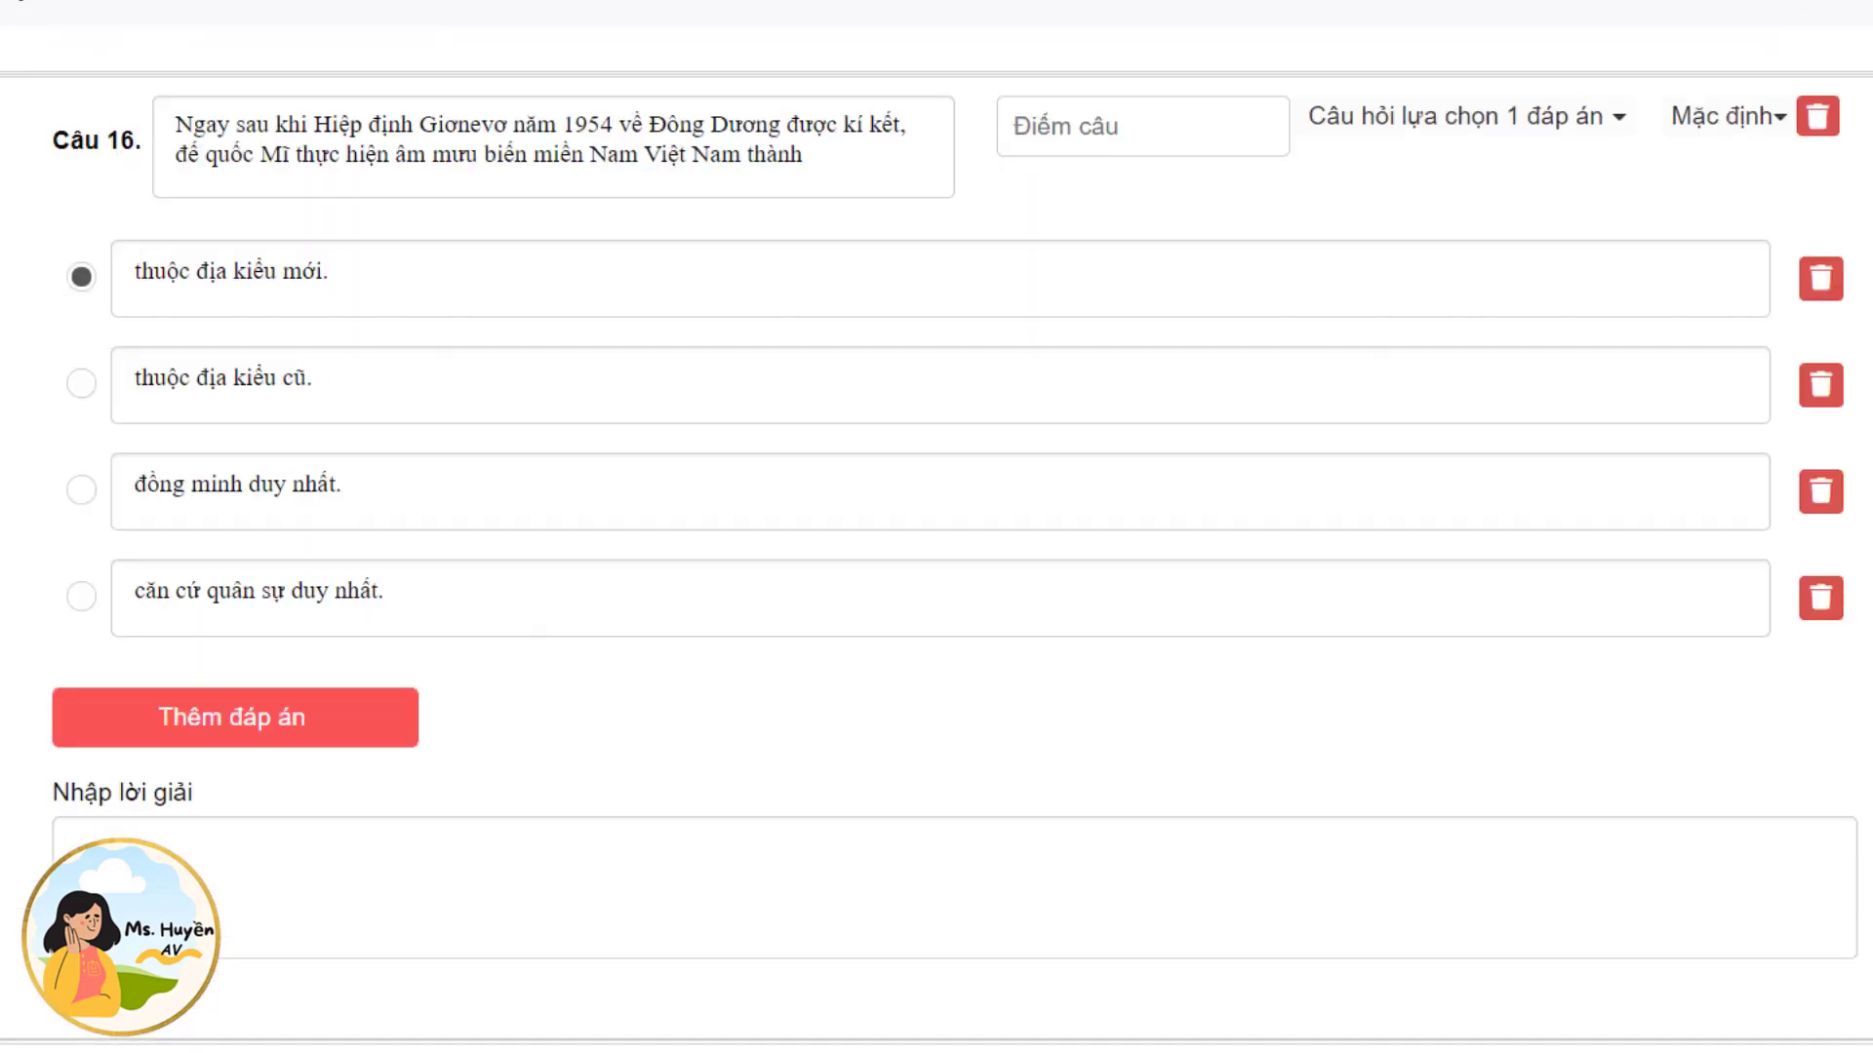
scroll(936, 527, "up", 20)
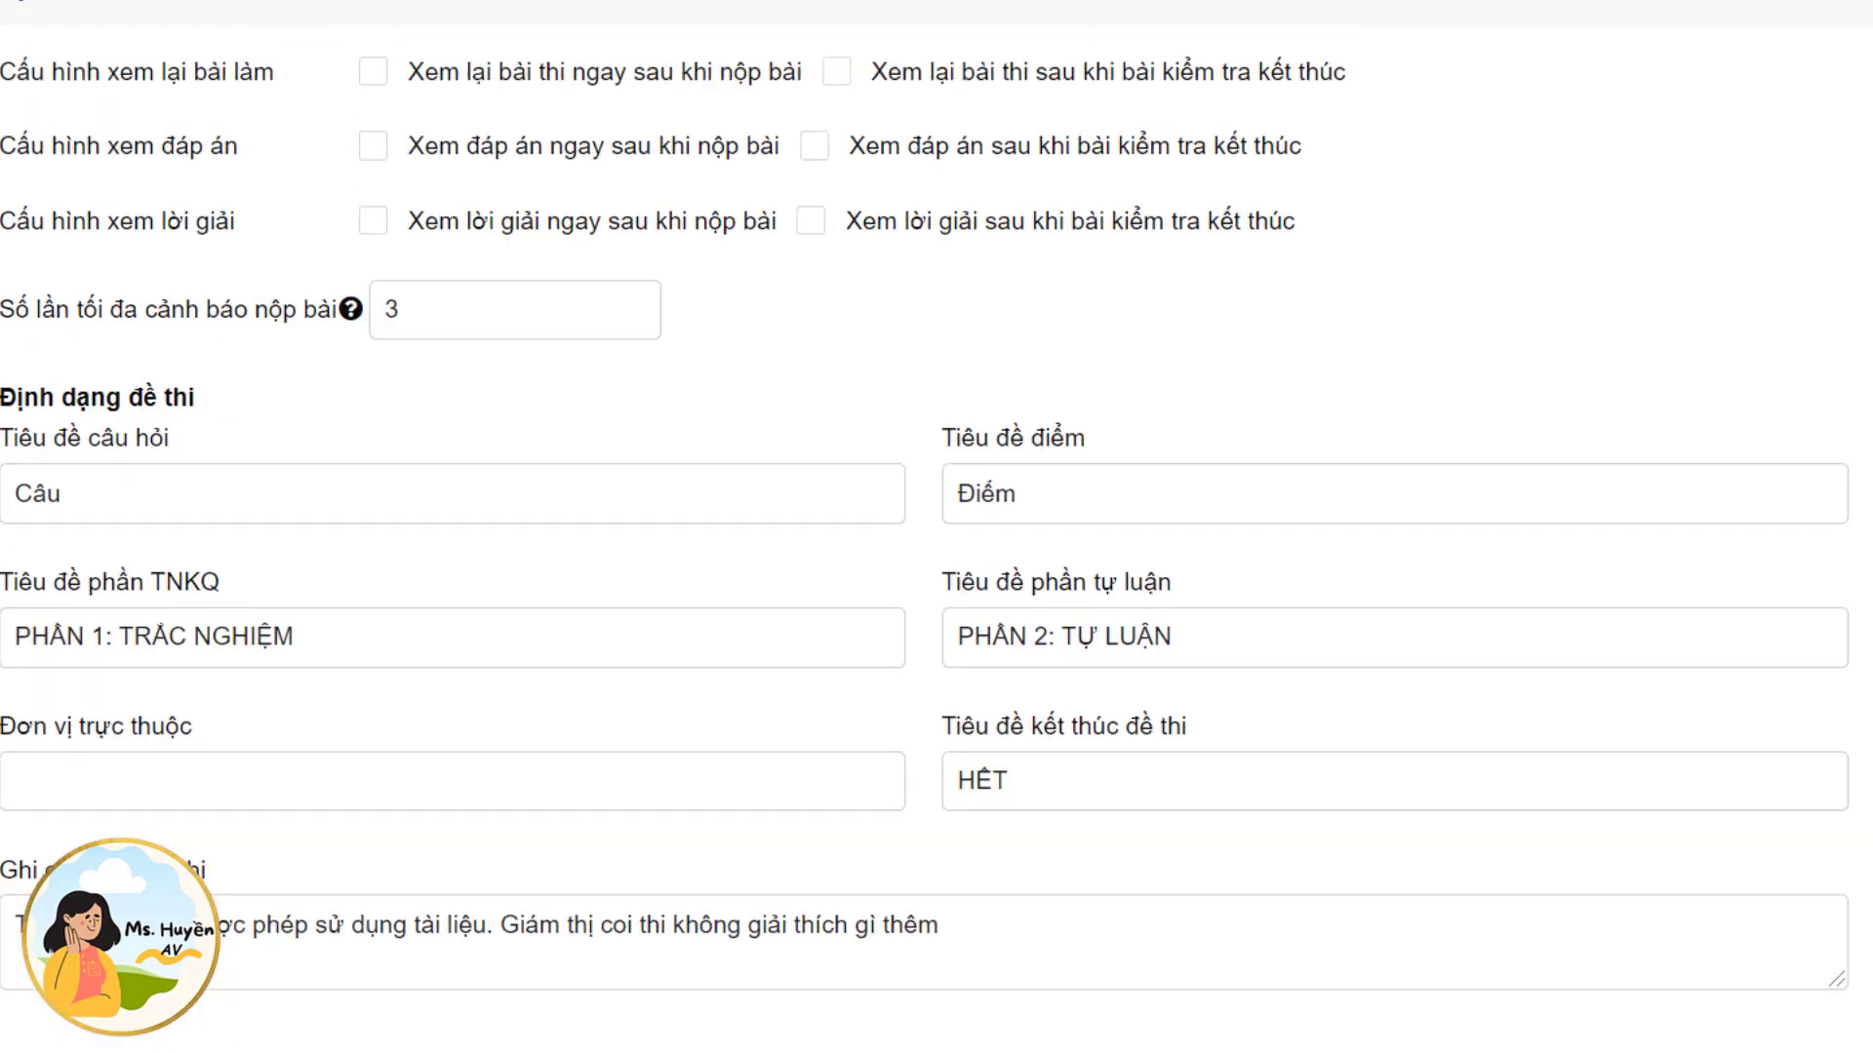
Try to save the test and delete the empty third answer option from question 6.
scroll(936, 527, "down", 20)
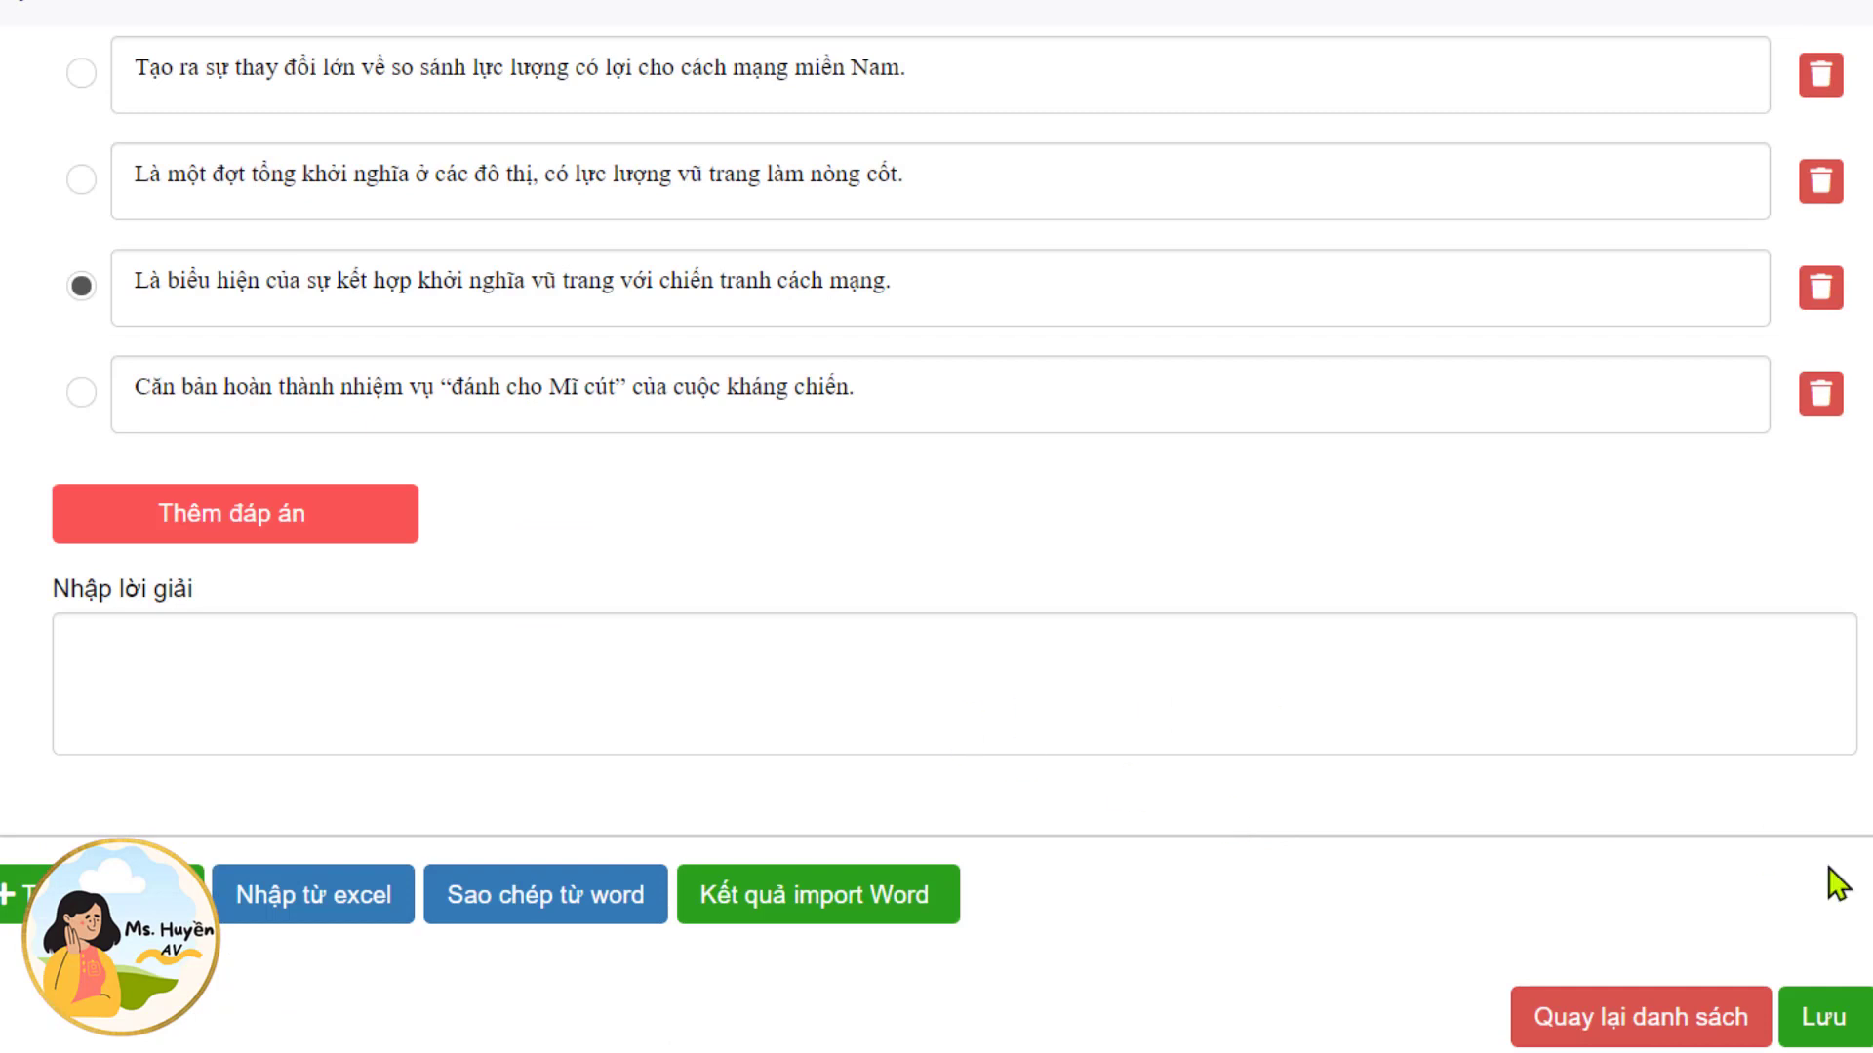
left_click(1829, 1037)
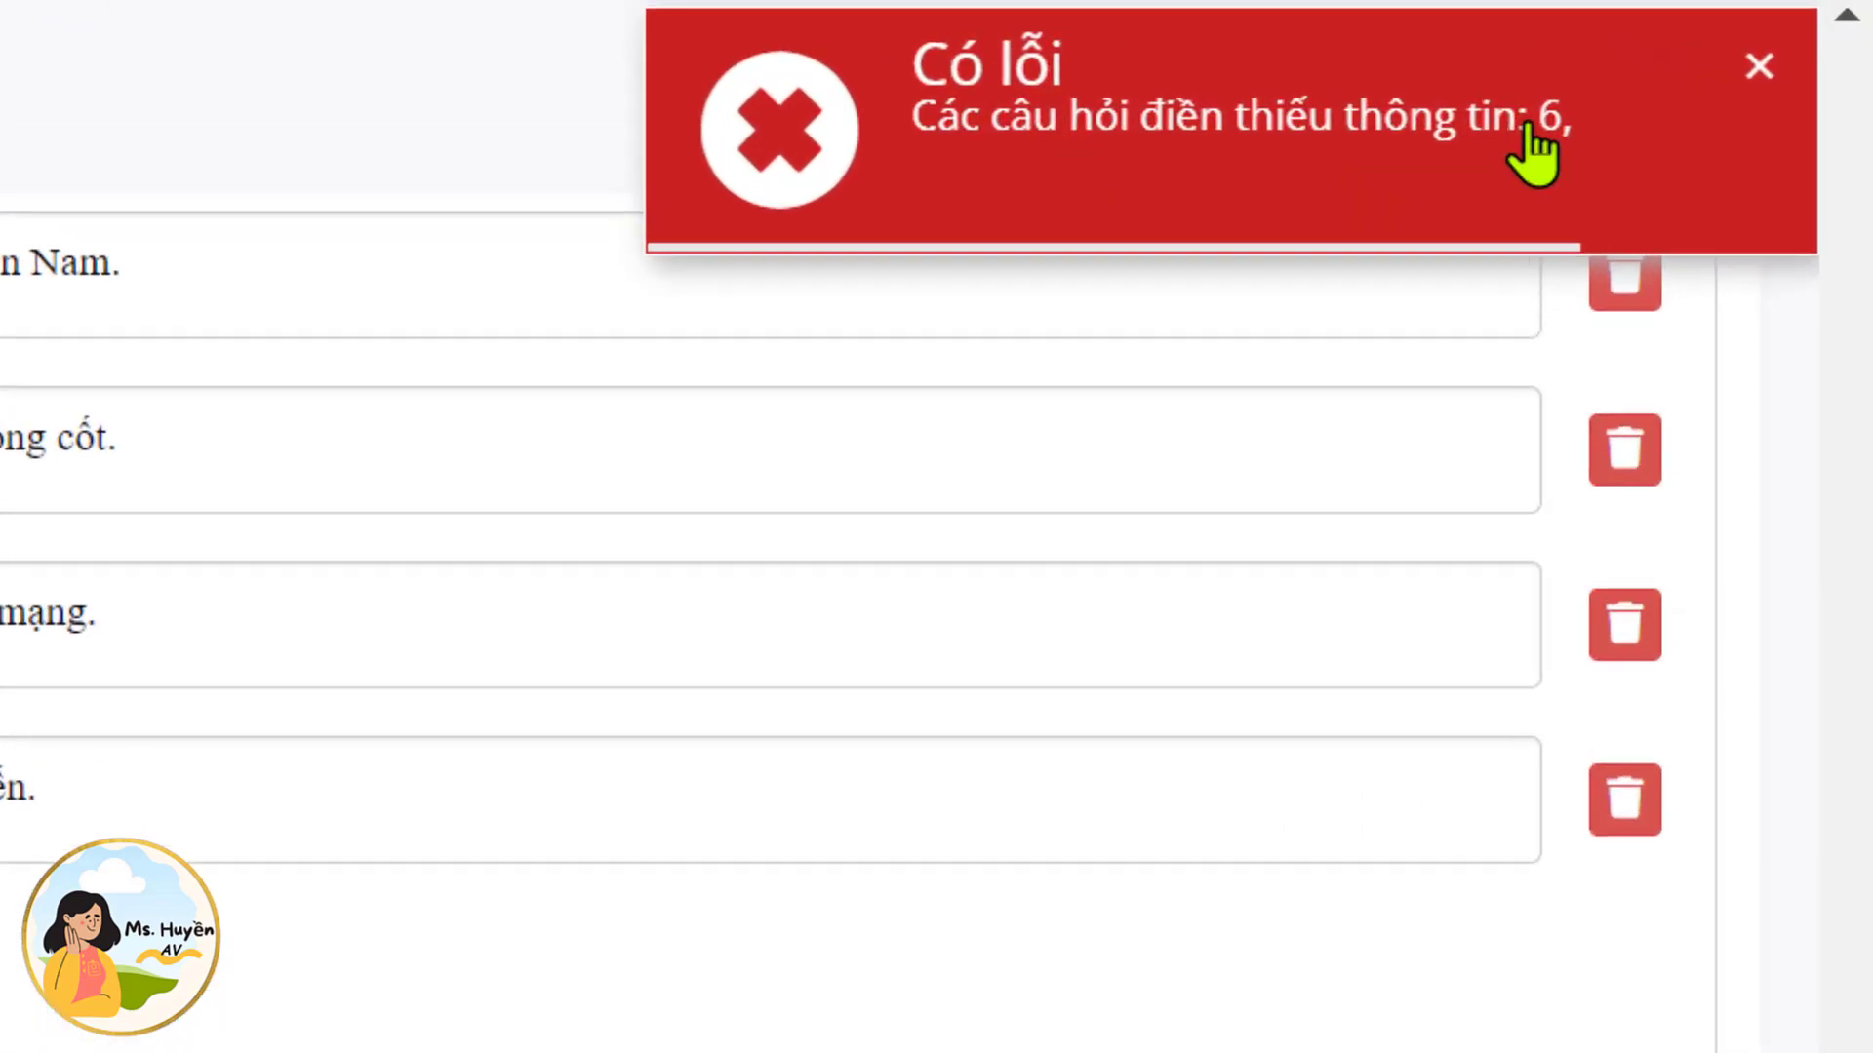
left_click(1560, 146)
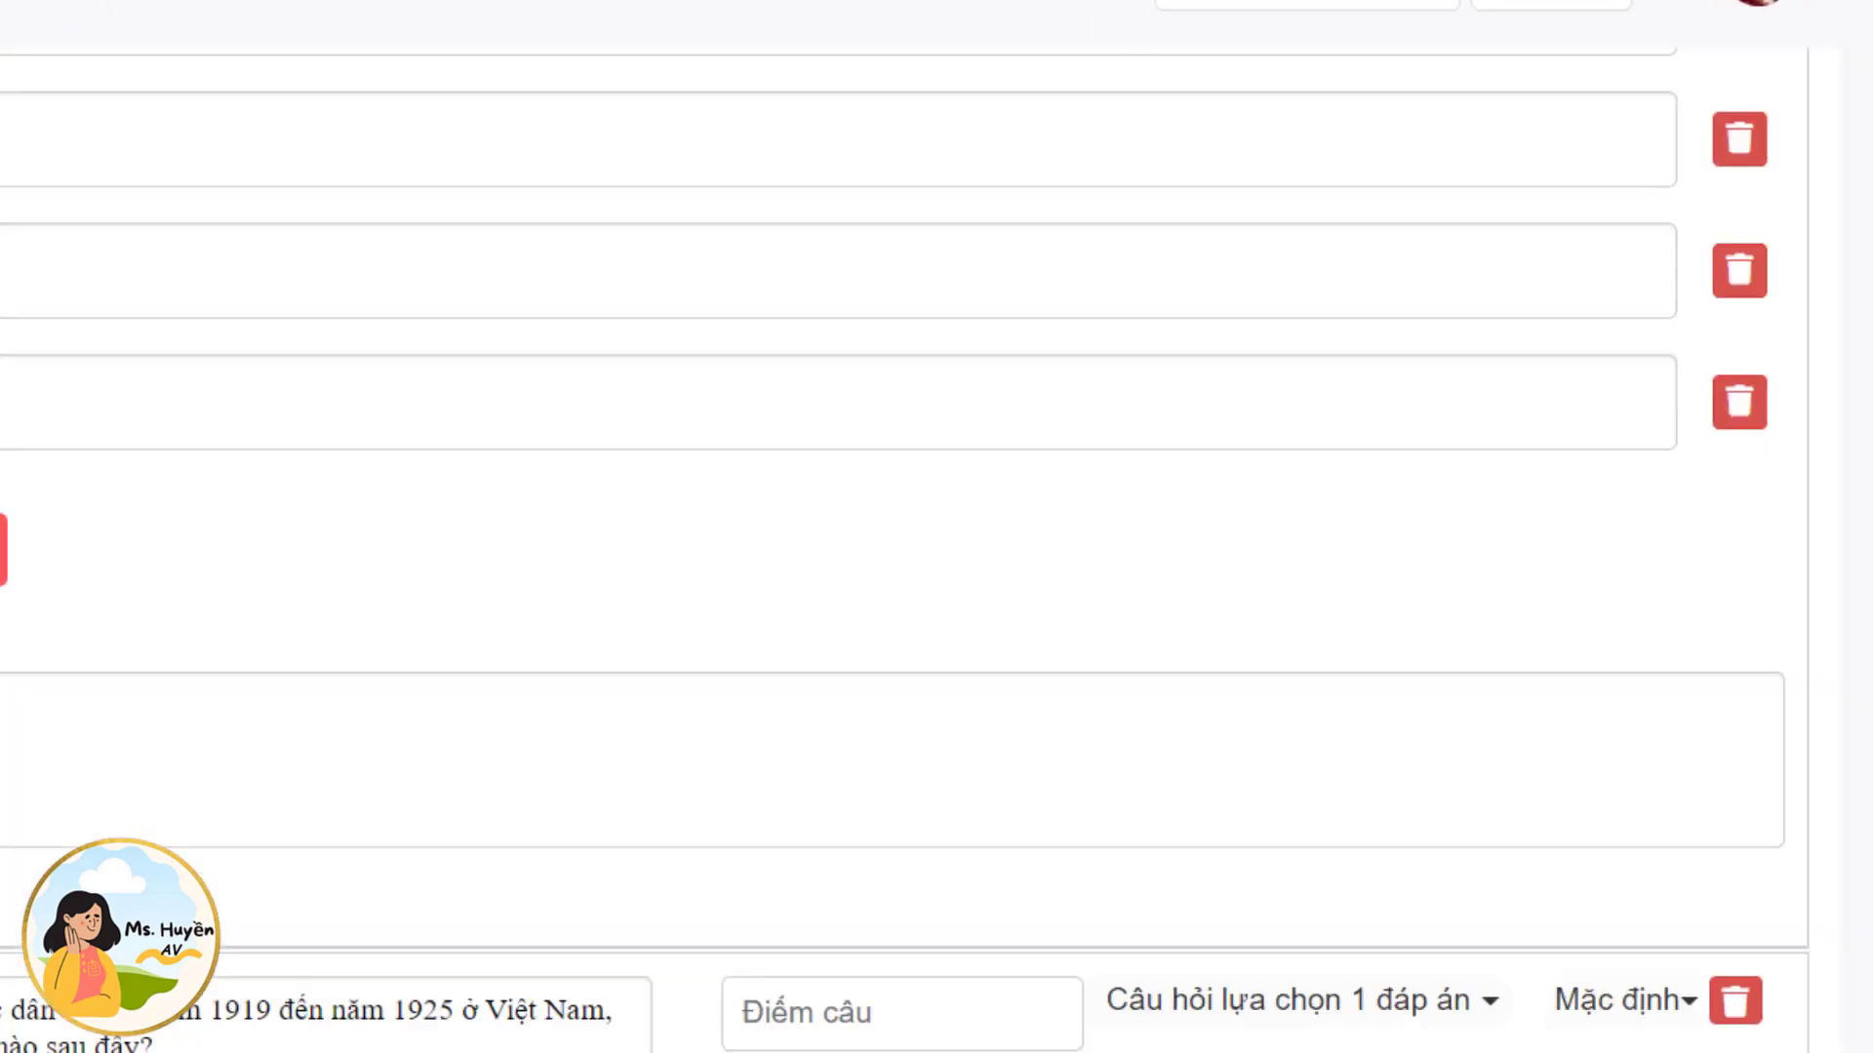
scroll(931, 500, "up", 6)
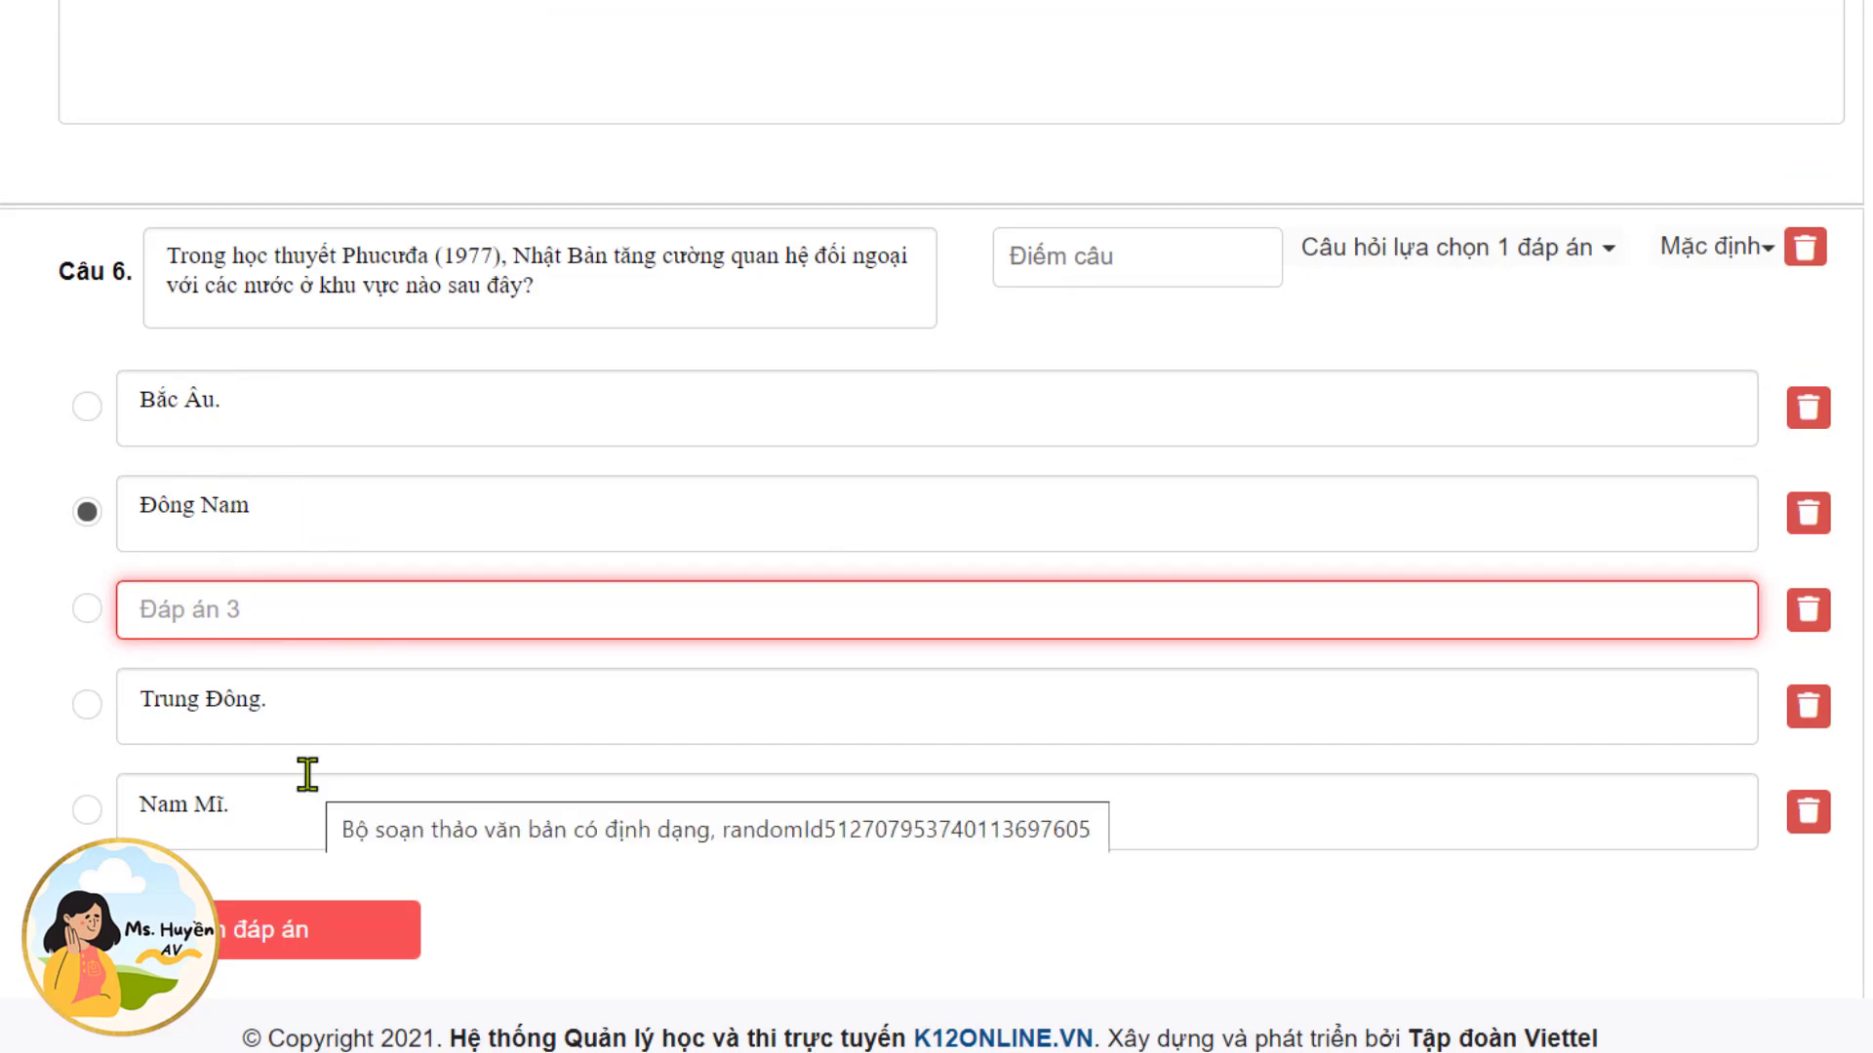
left_click(1807, 610)
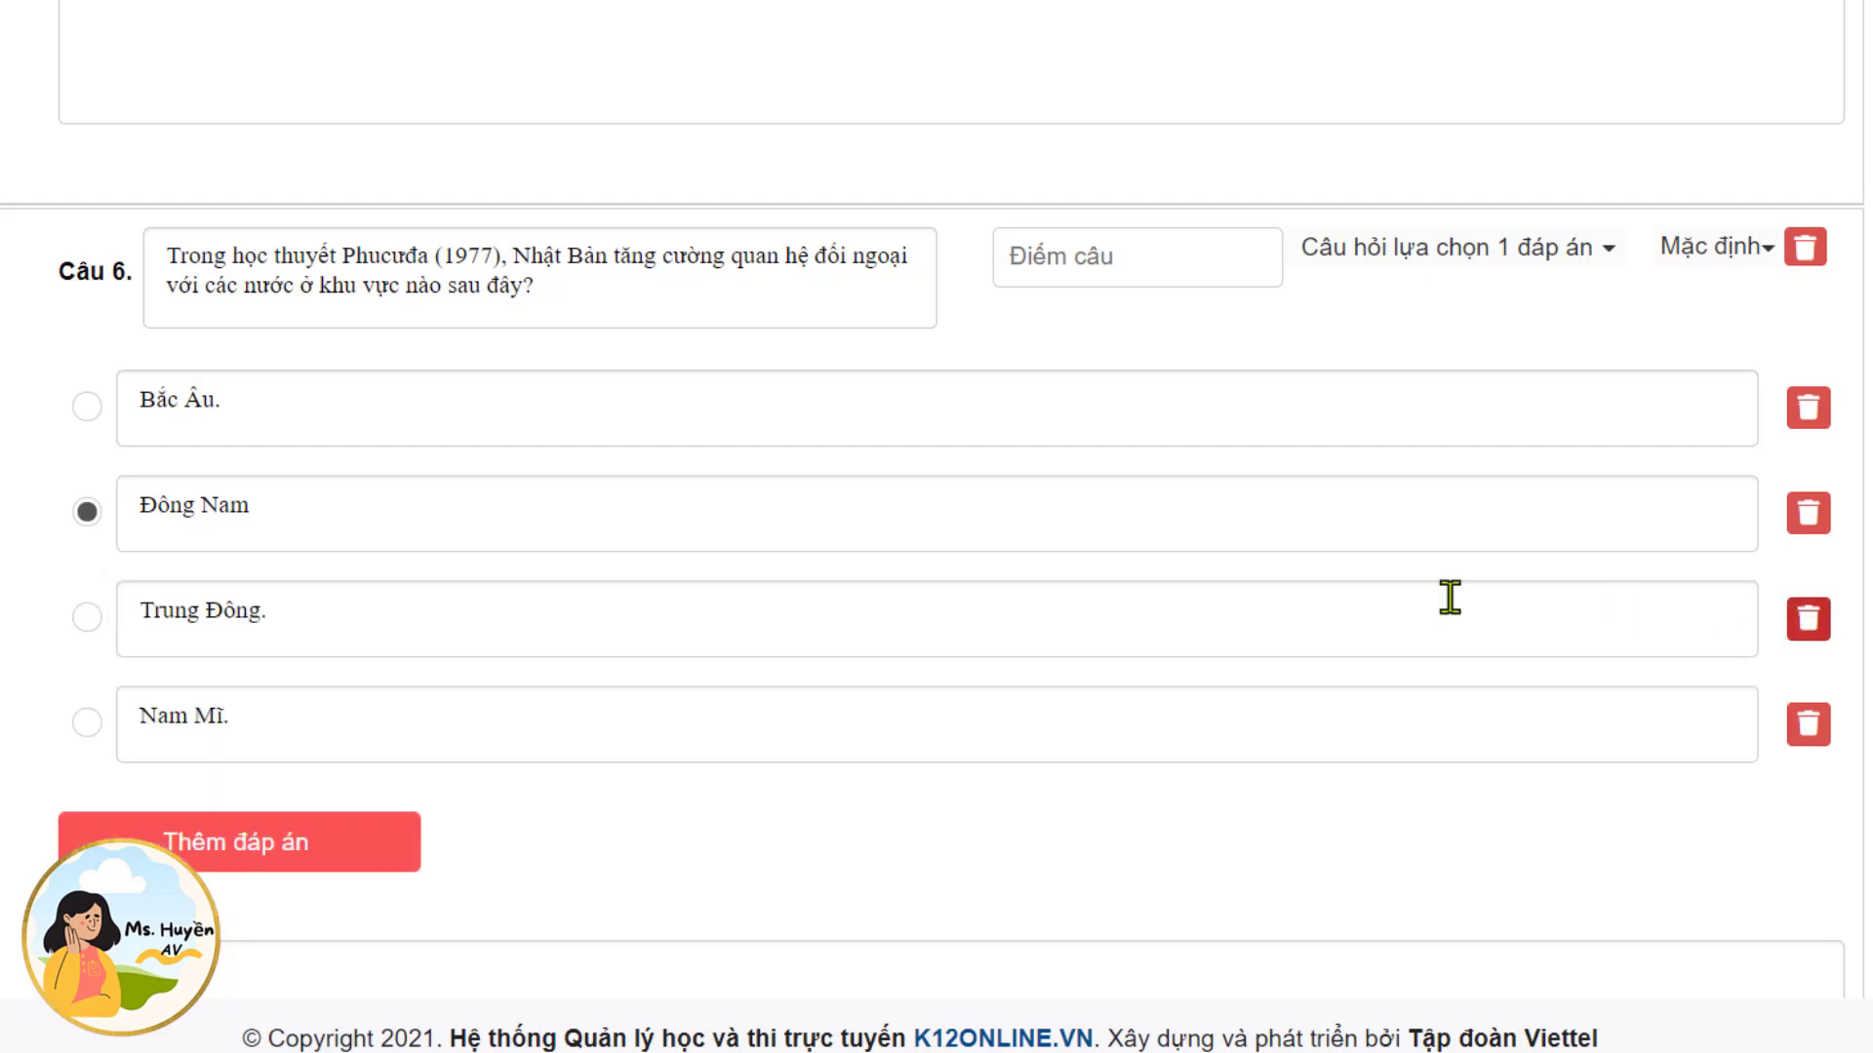
Save the corrected Lịch Sử test and return to the list of tests.
scroll(439, 426, "down", 4)
scroll(441, 446, "up", 2)
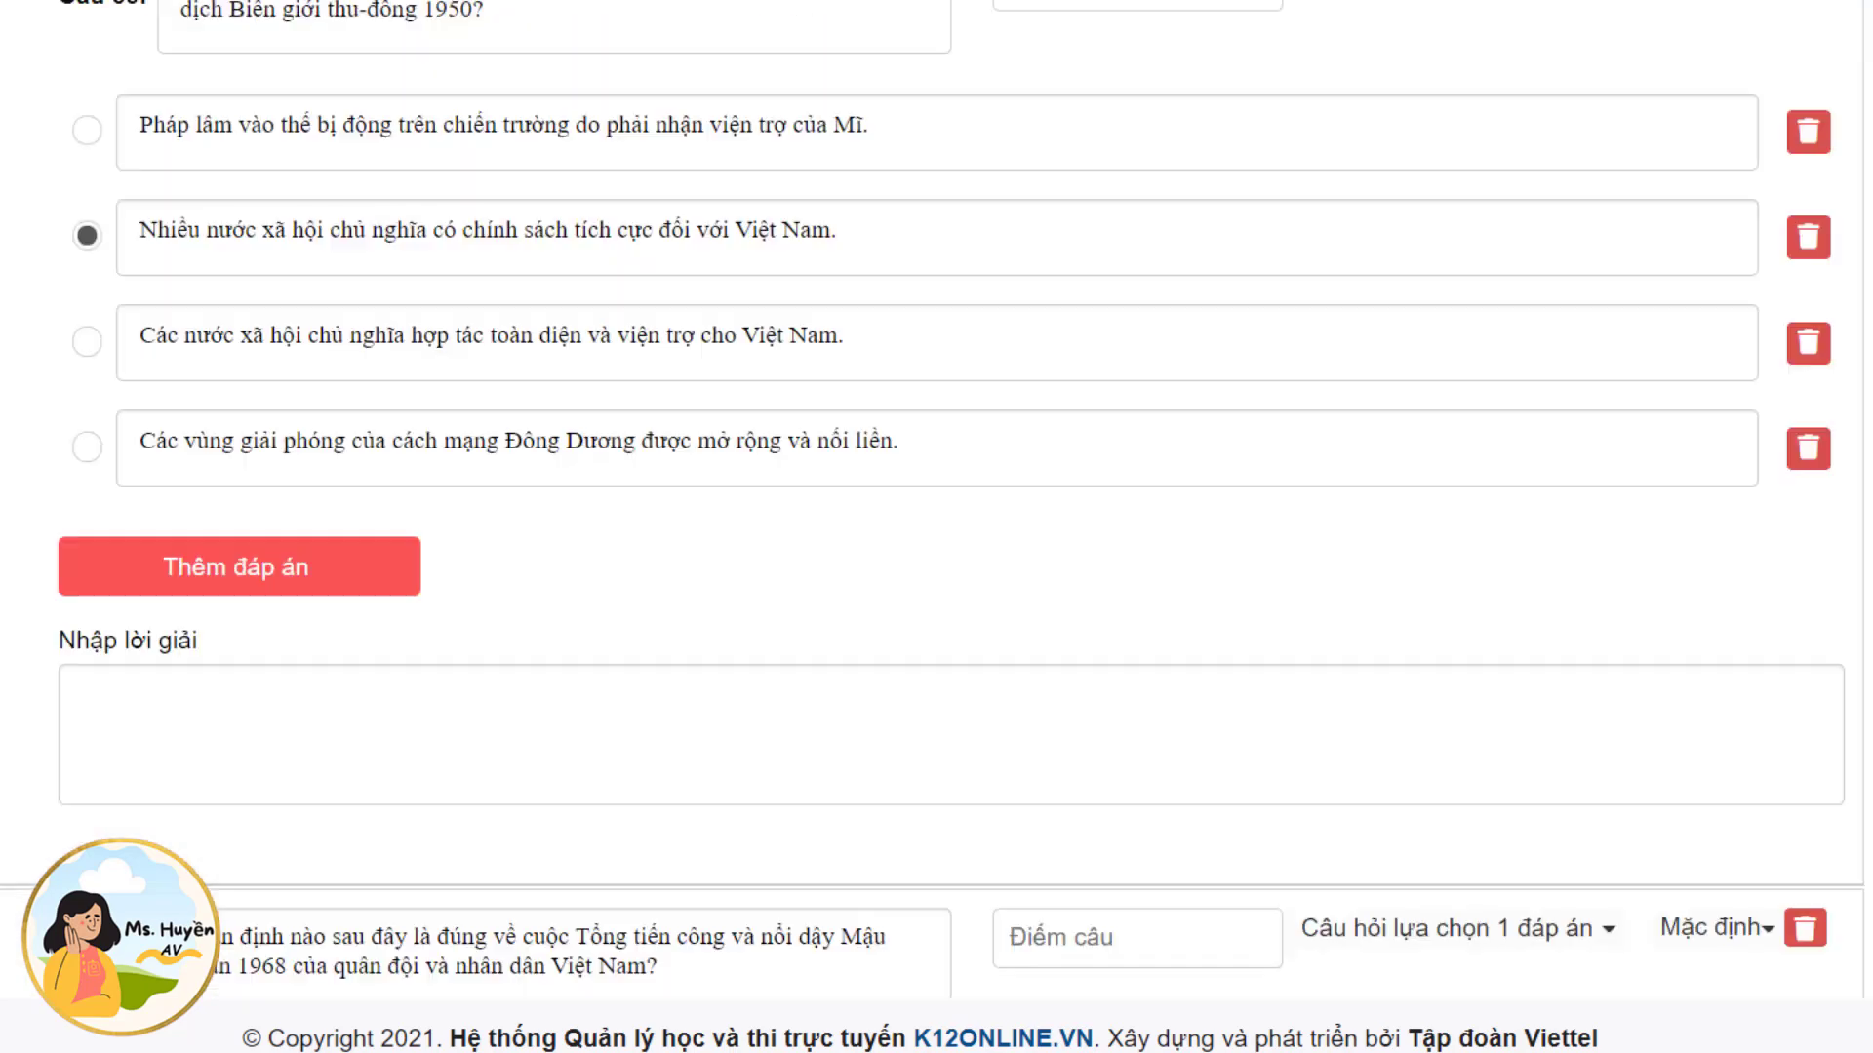
scroll(1829, 990, "down", 8)
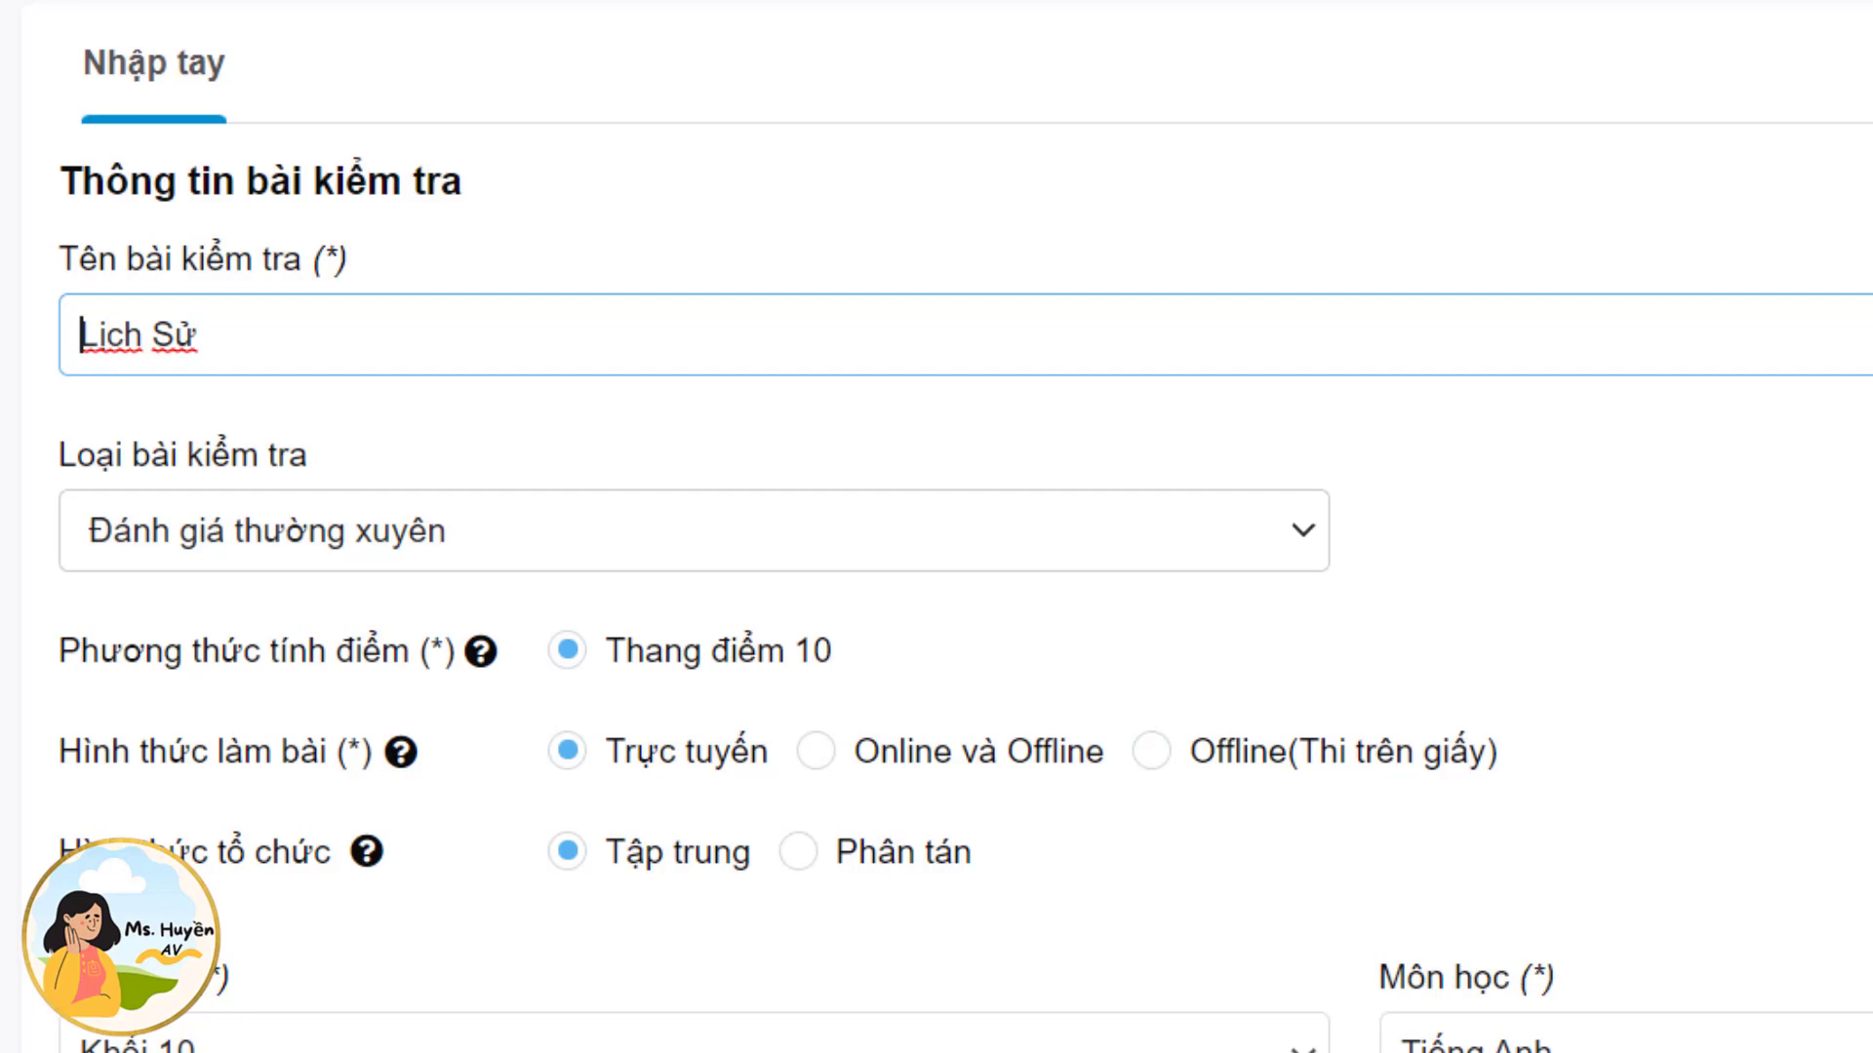
left_click(234, 655)
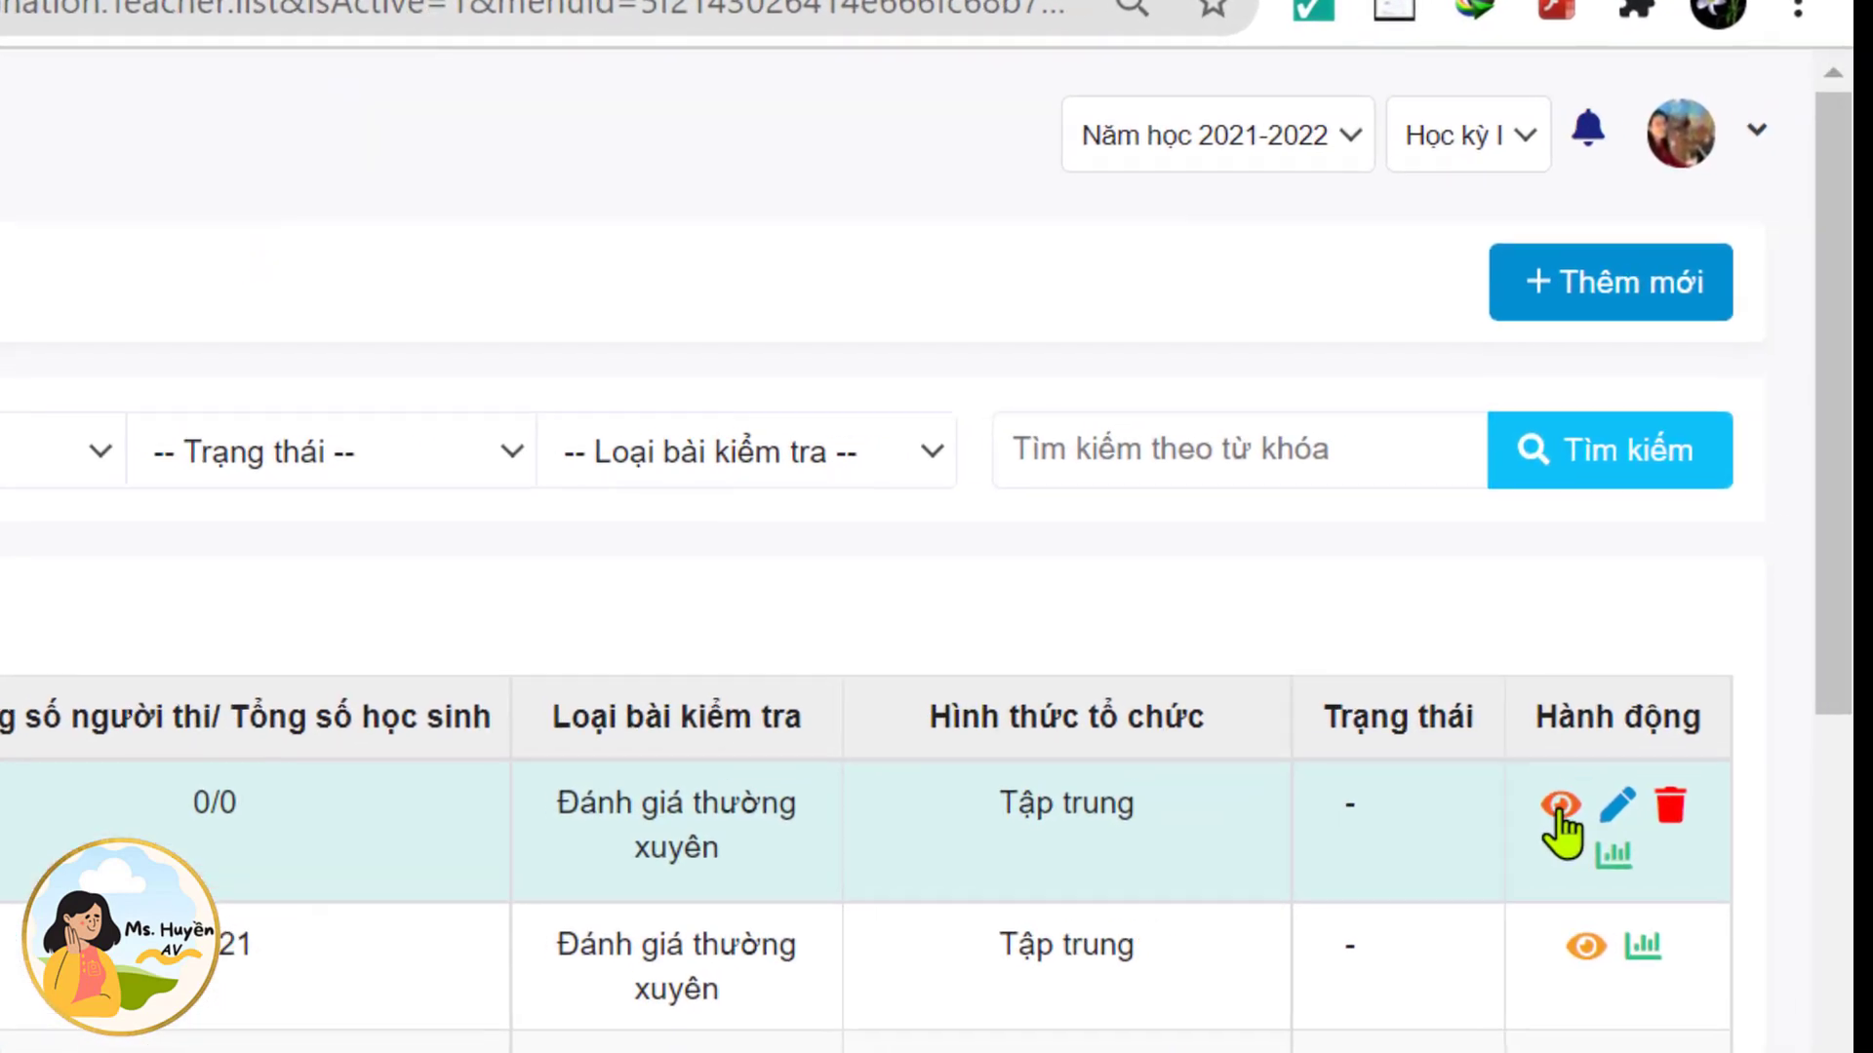
Open the preview of the Lịch Sử test and look through its questions from first to last.
left_click(1547, 815)
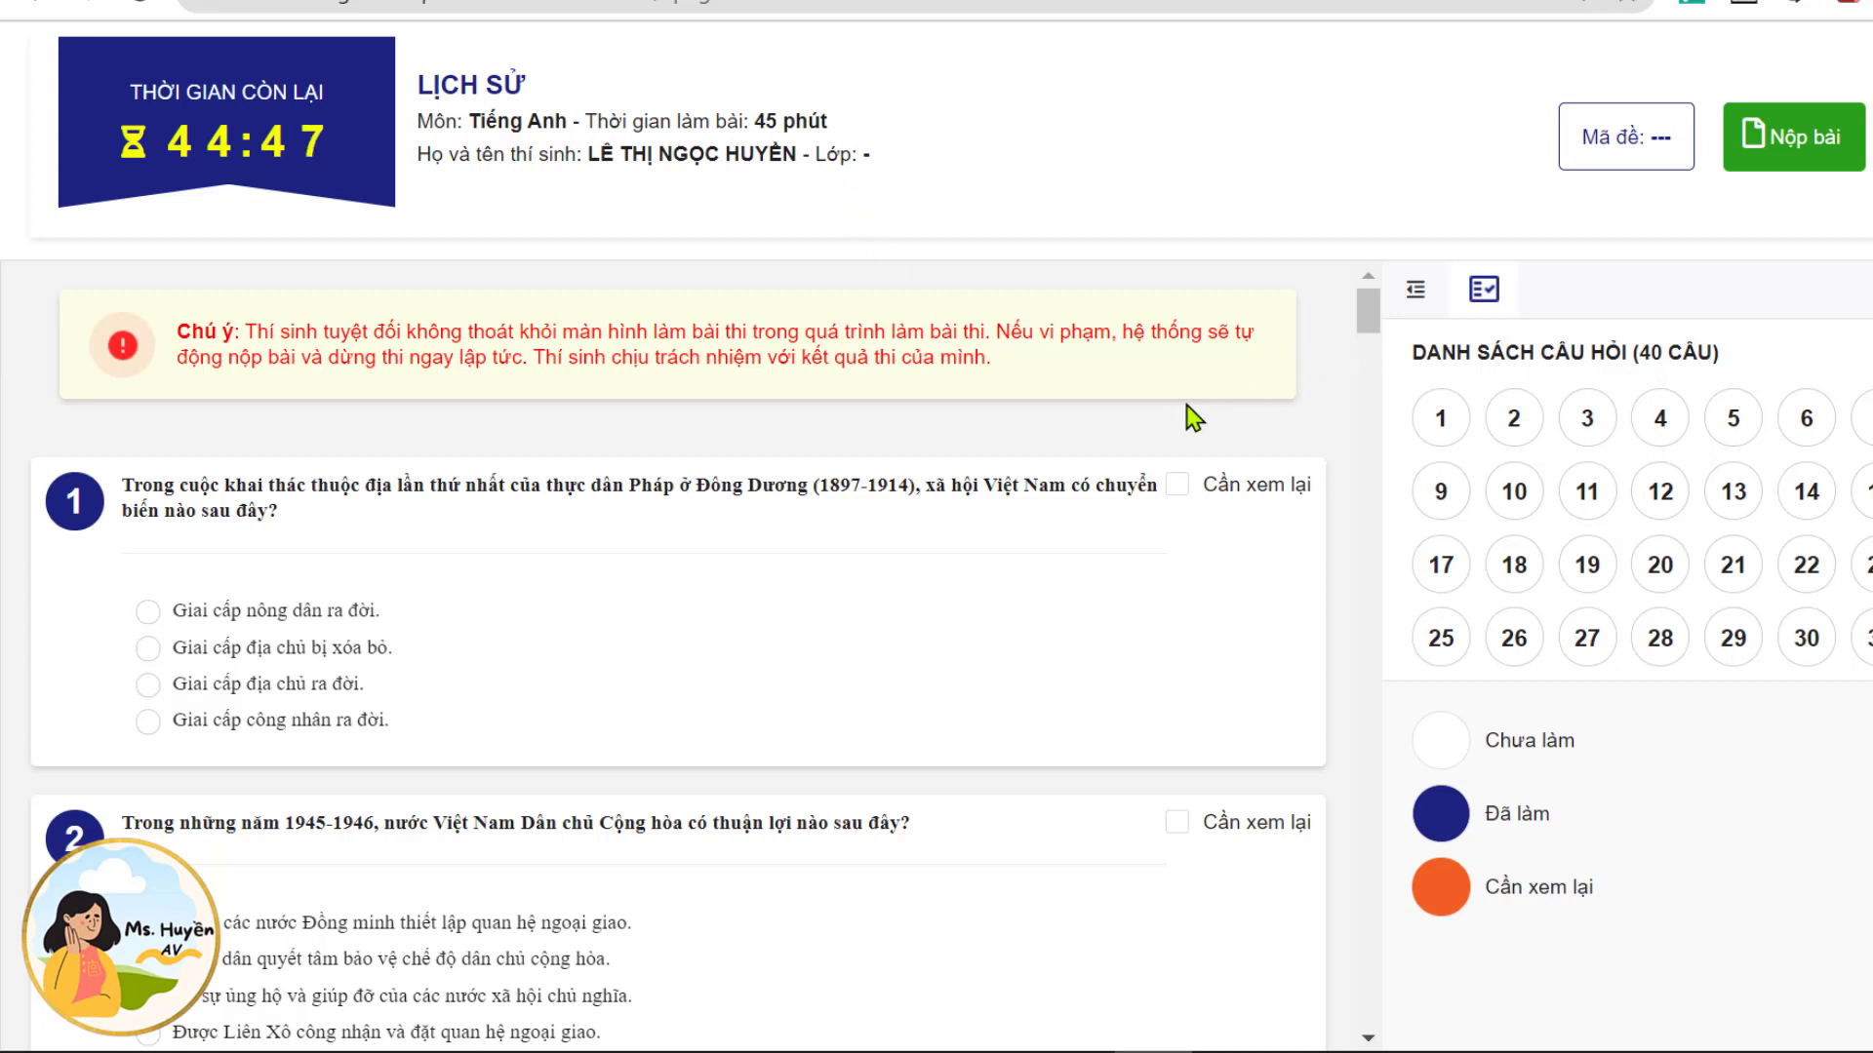
scroll(1191, 417, "down", 2)
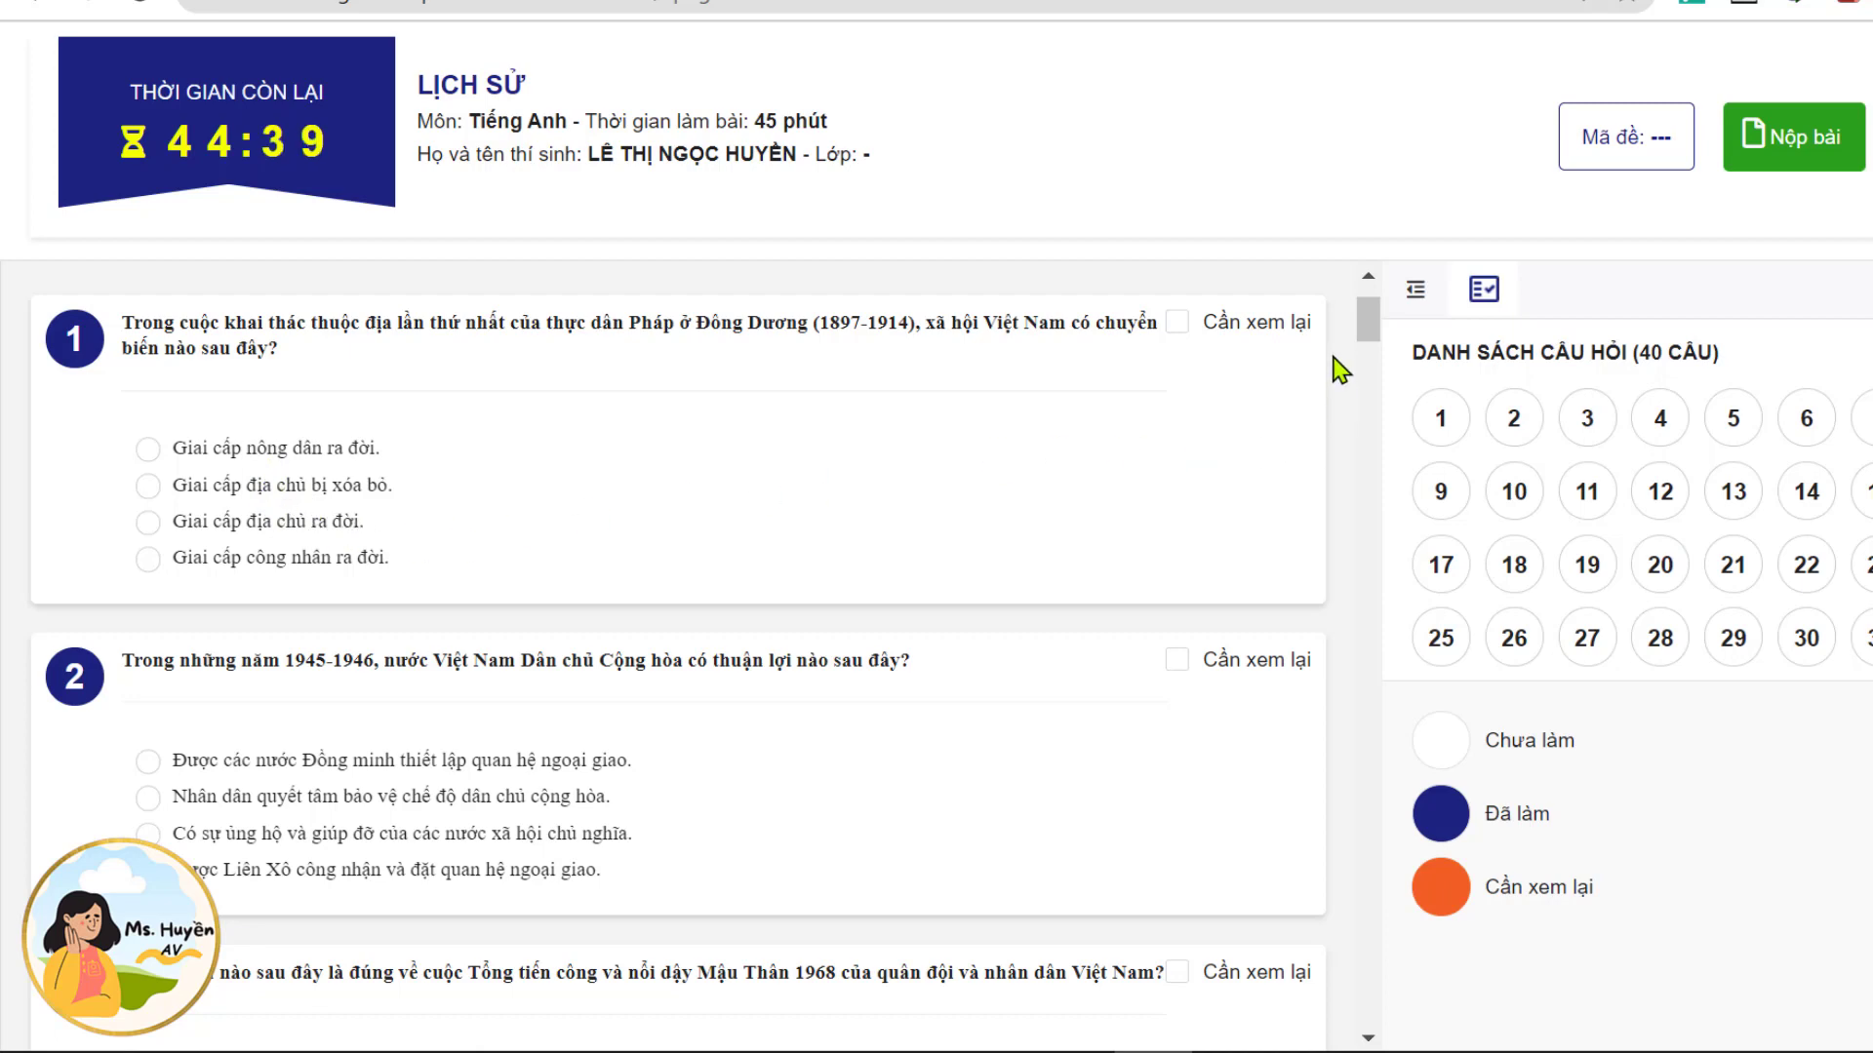
scroll(1039, 488, "down", 15)
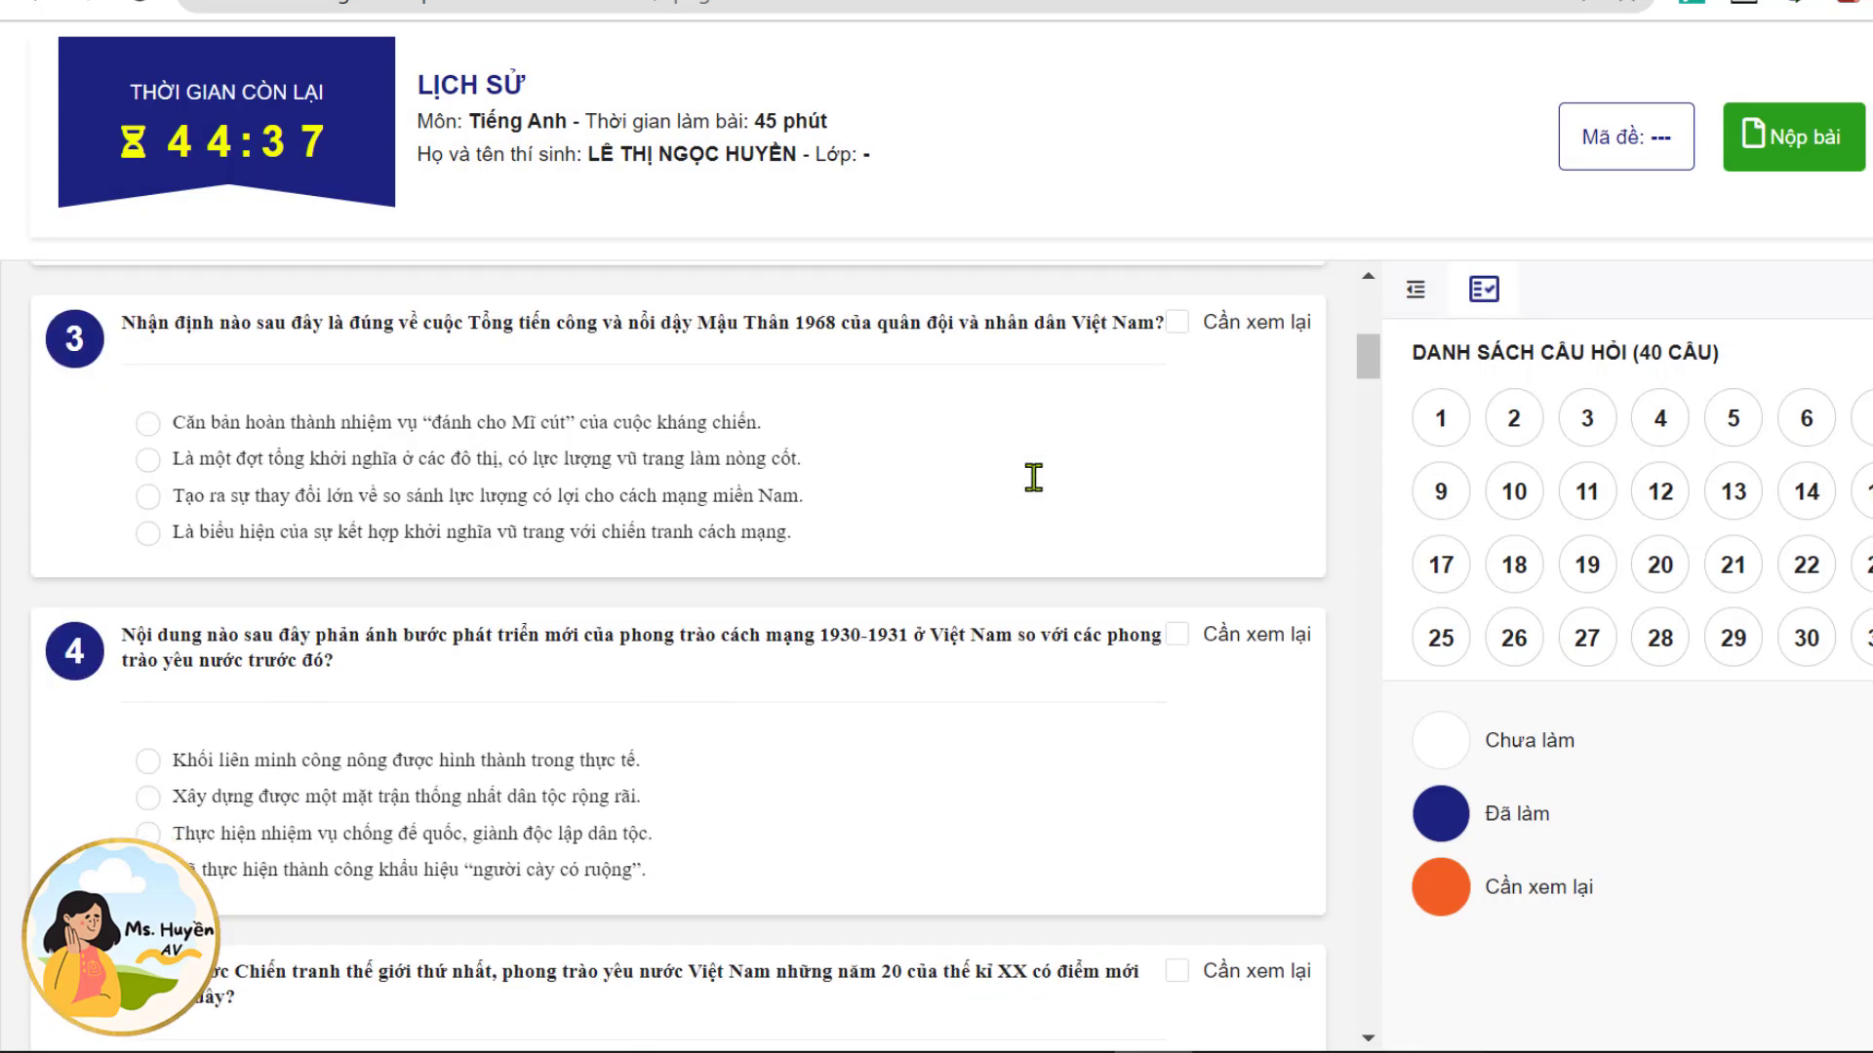
scroll(1044, 488, "up", 15)
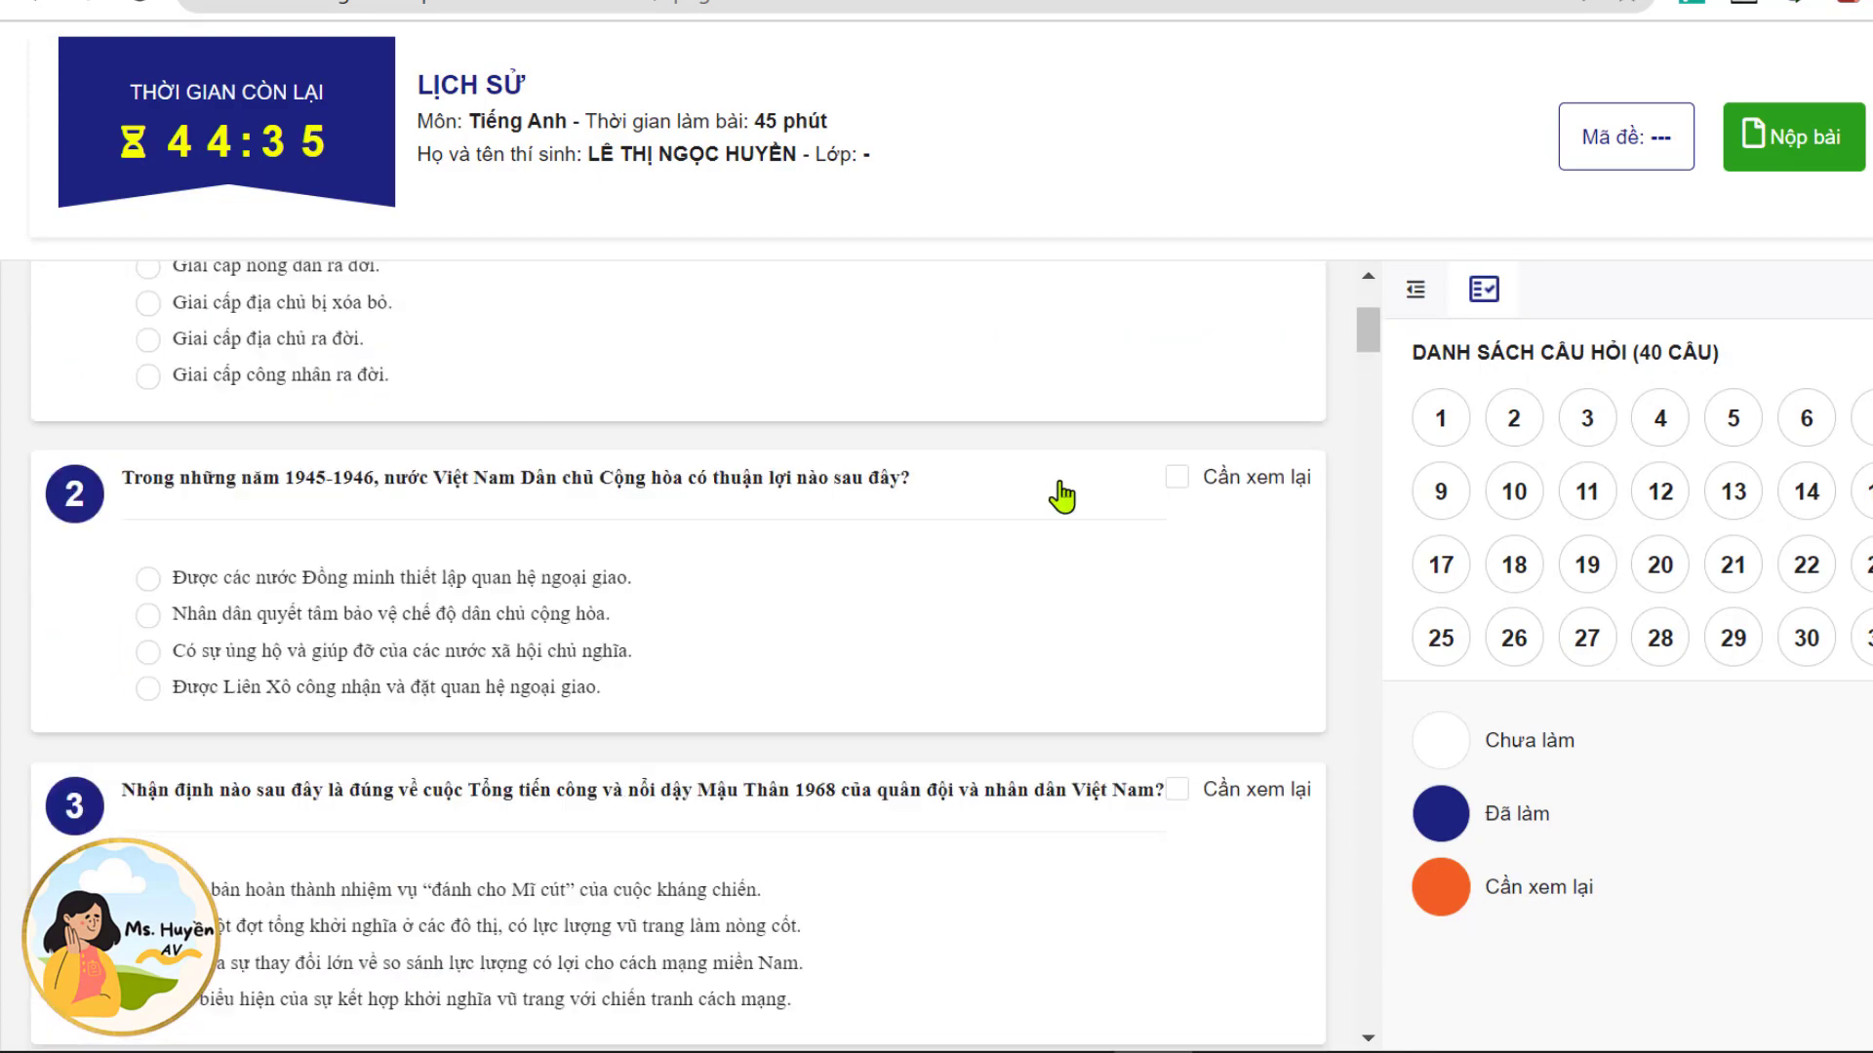
left_click_drag(1369, 332, 1366, 1036)
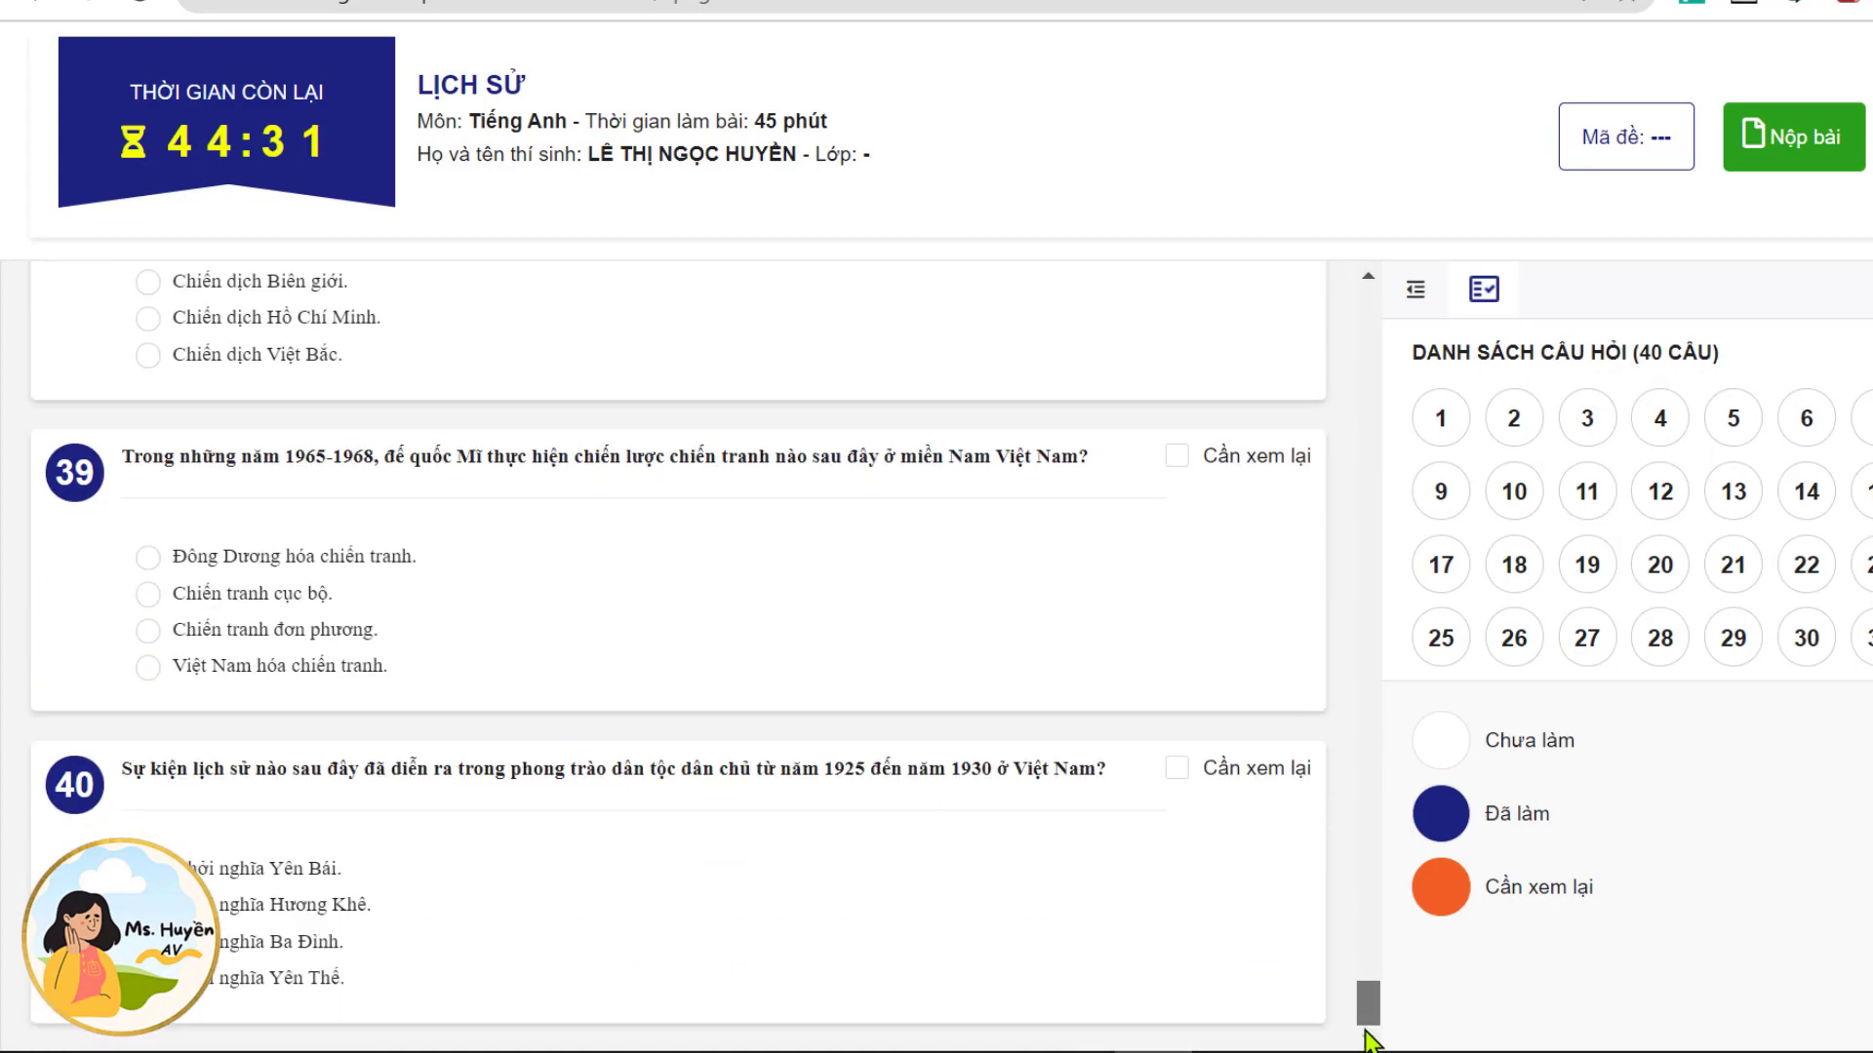
left_click_drag(1368, 1038, 1351, 325)
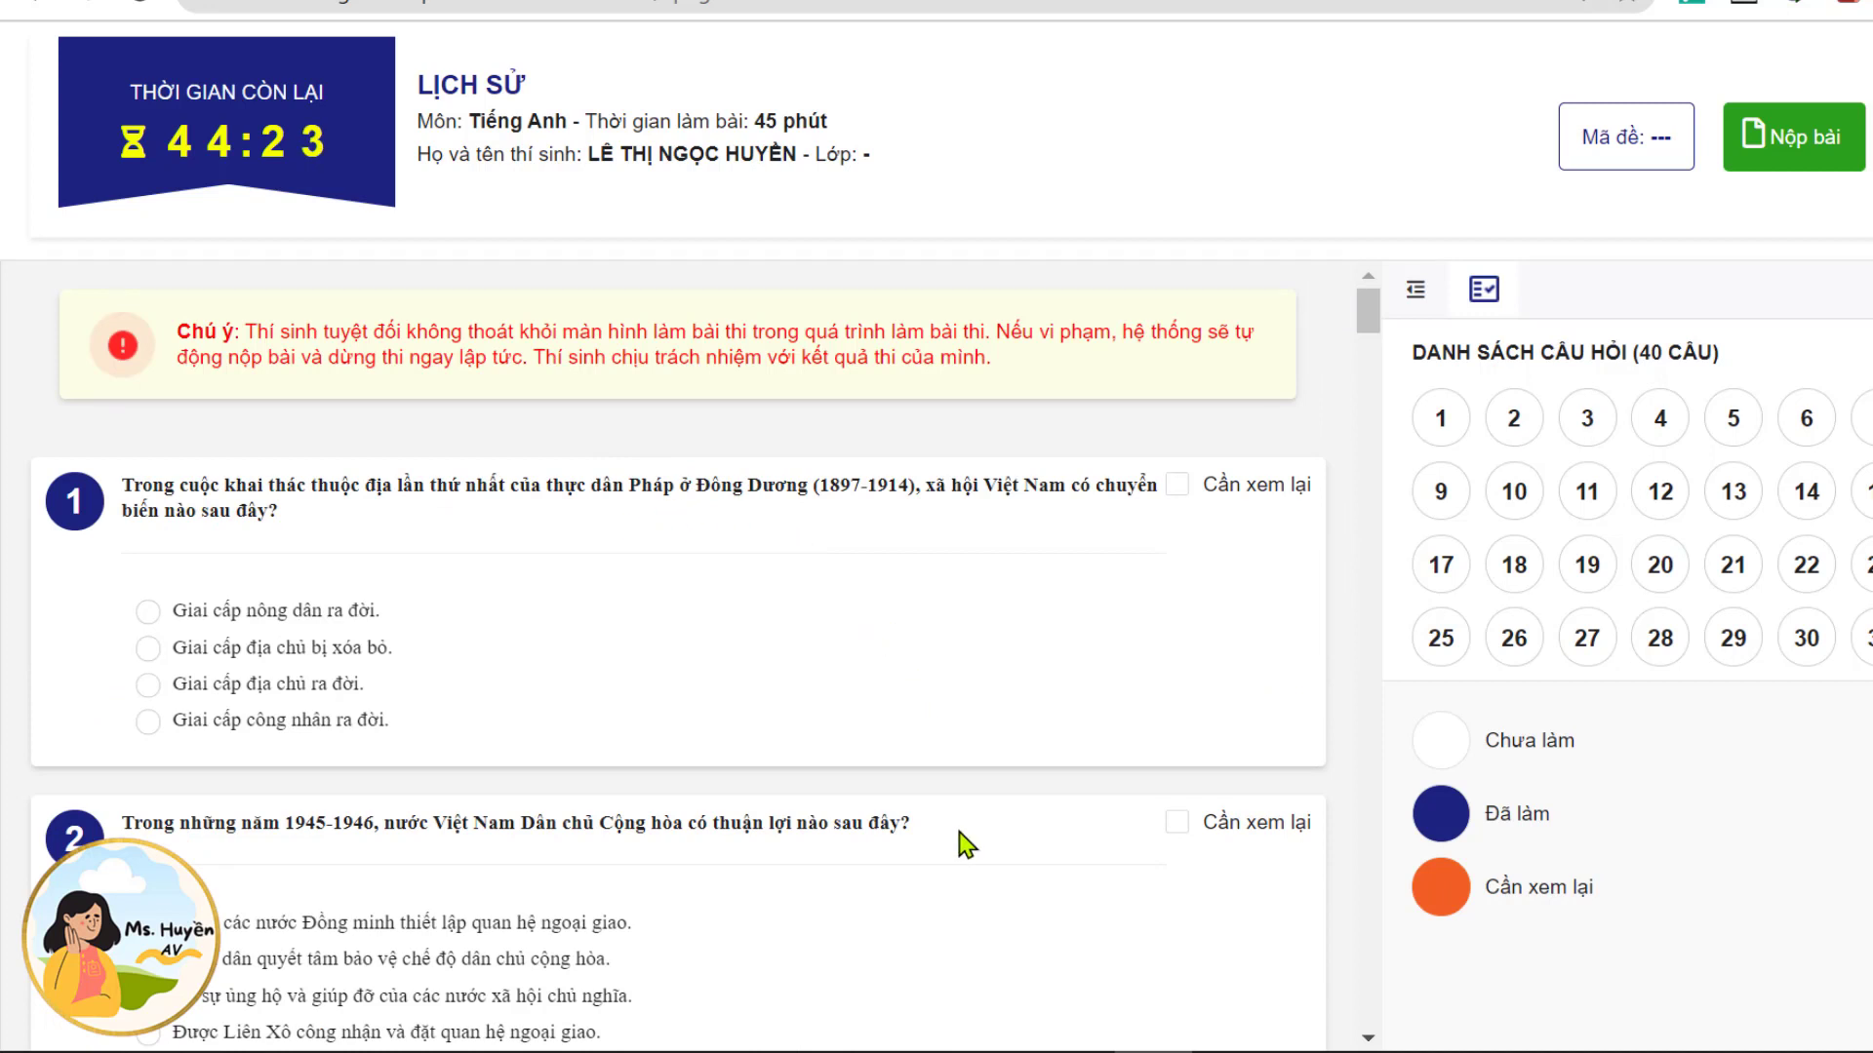
Answer question 1 with "Giai cấp nông dân ra đời." and question 2 with "Nhân dân quyết tâm bảo vệ chế độ dân chủ cộng hòa.".
left_click(147, 612)
scroll(158, 660, "down", 2)
left_click_drag(612, 798, 156, 814)
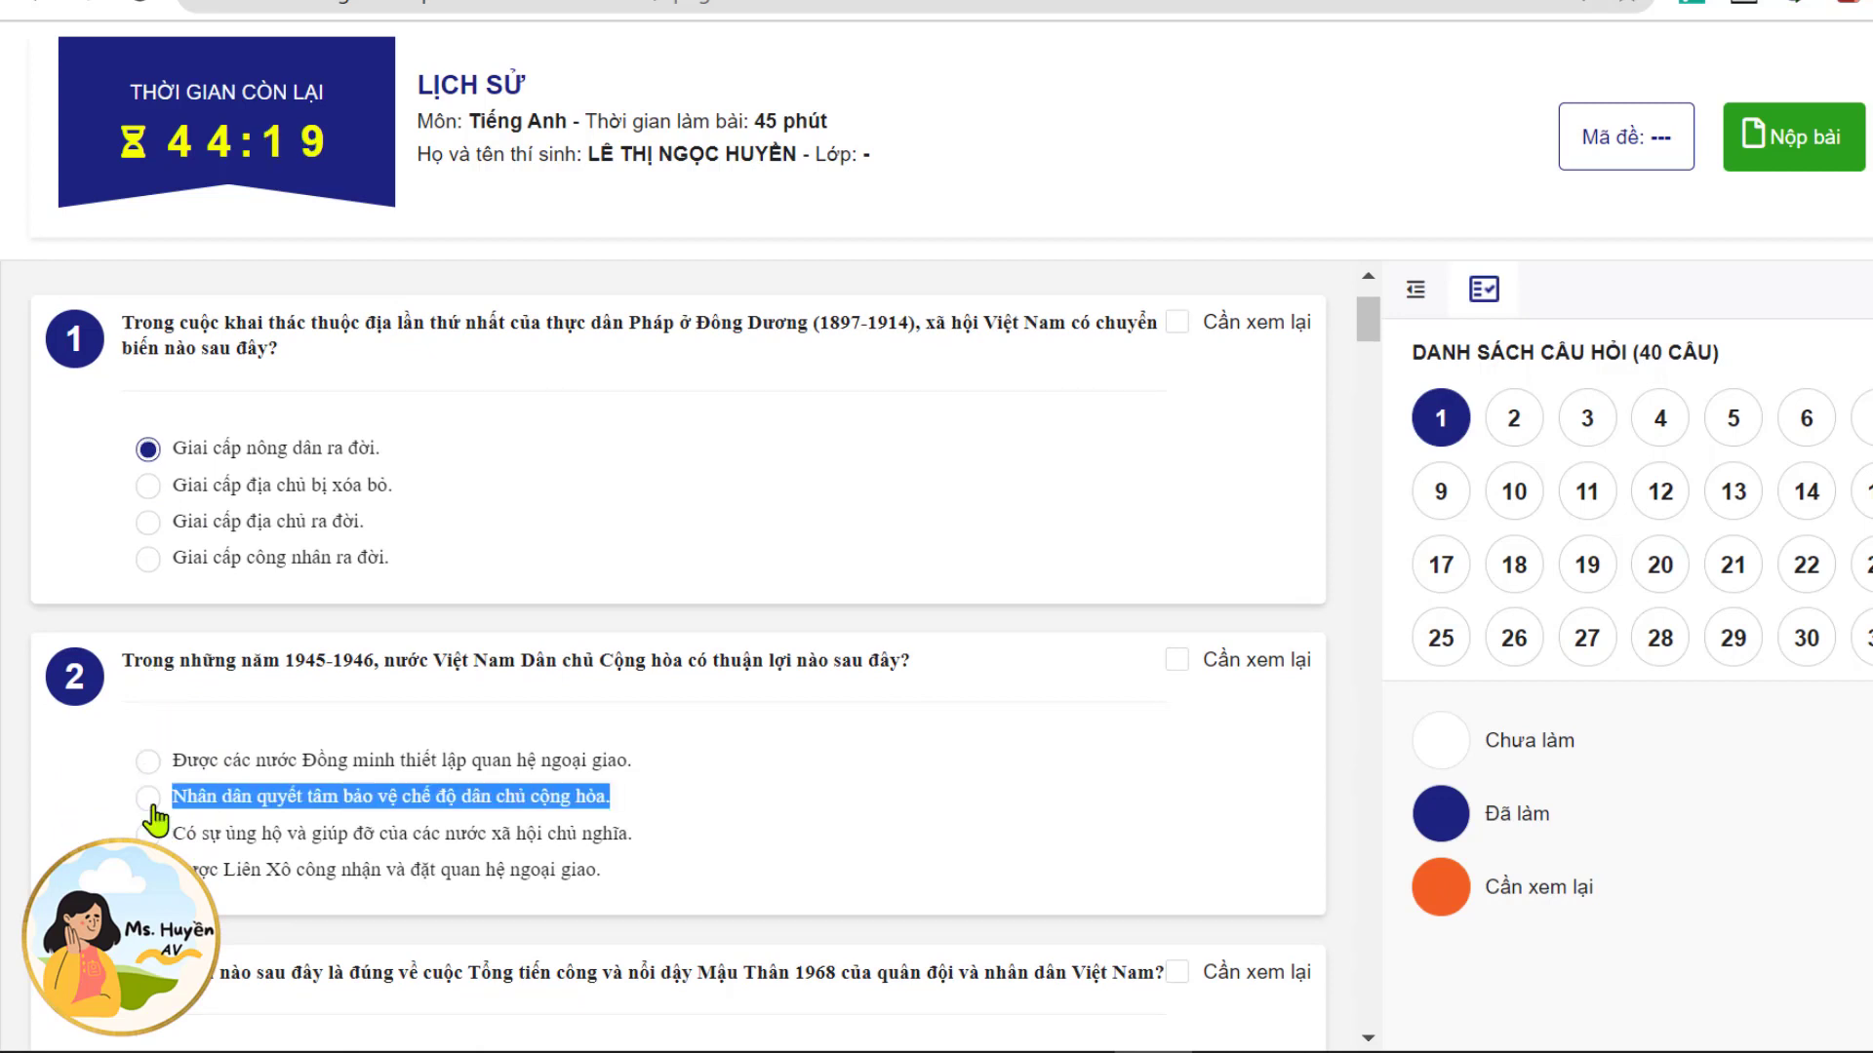
left_click(986, 761)
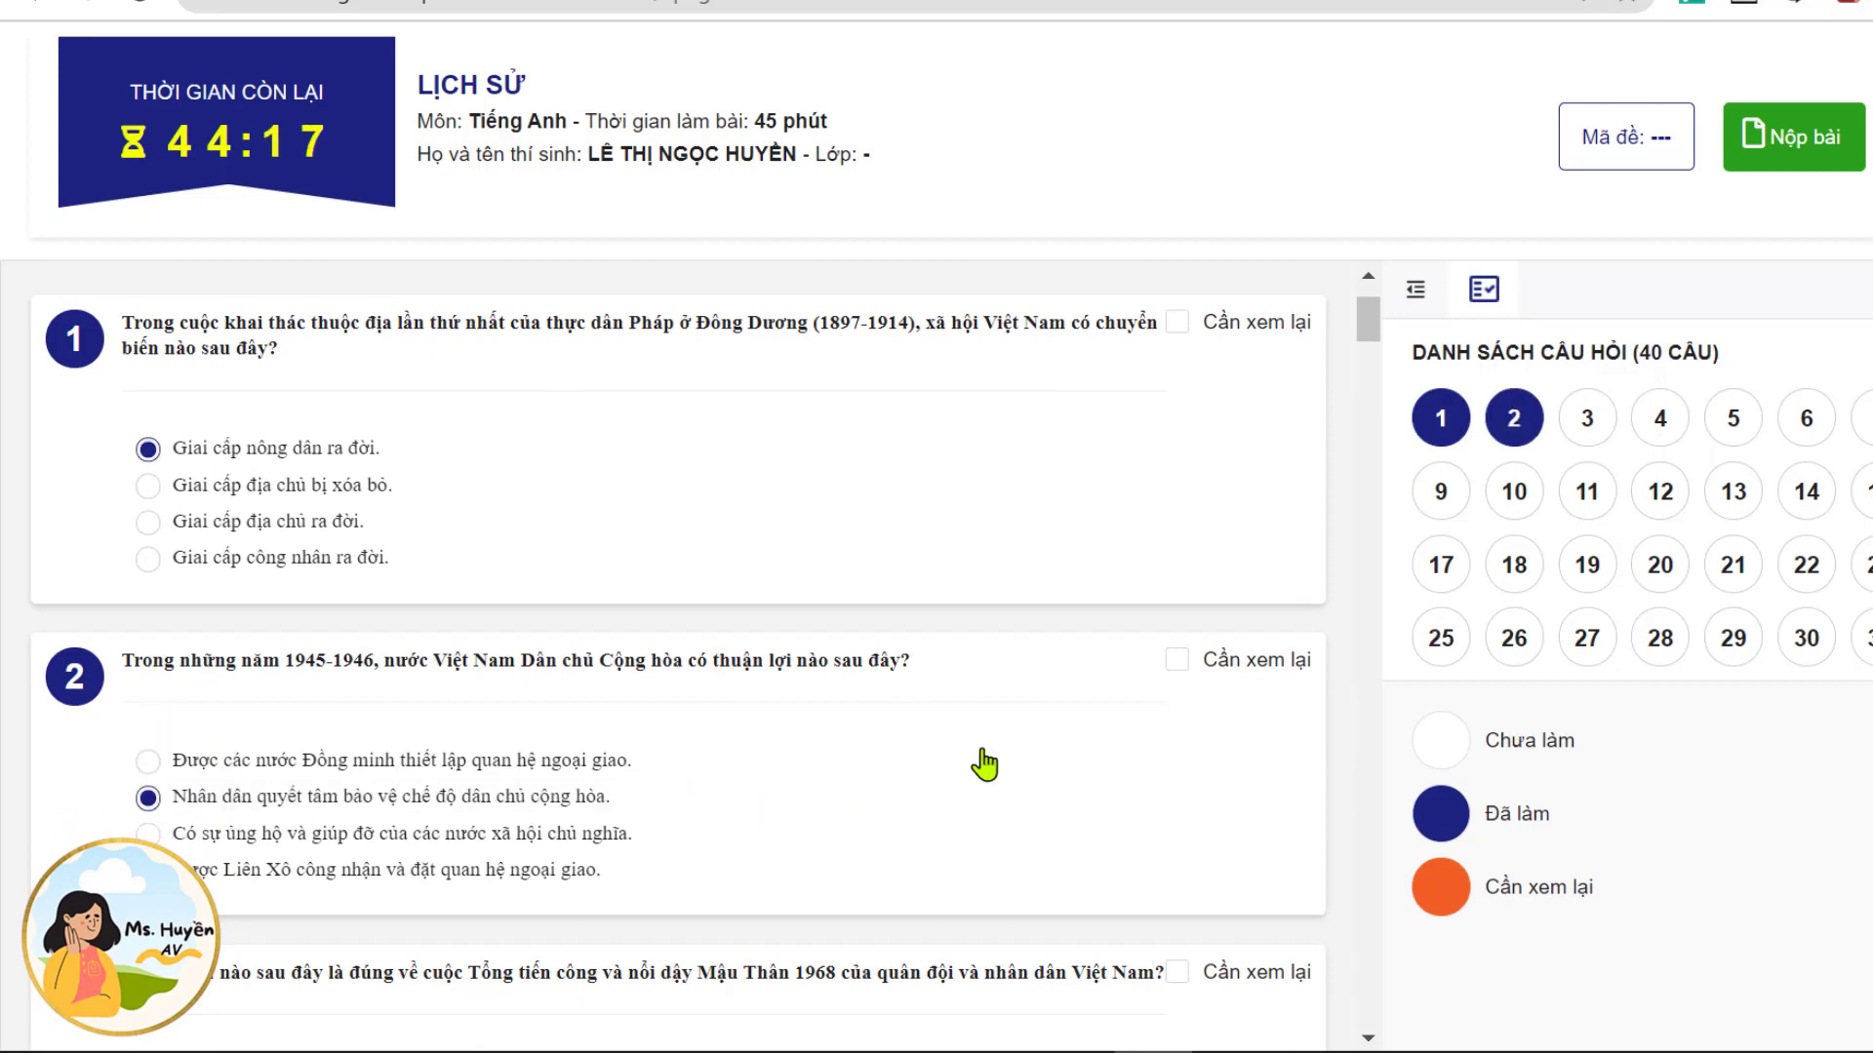
Try the Cần xem lại mark on question 2 and clear it again.
left_click(1176, 663)
left_click(1177, 663)
scroll(1121, 738, "down", 2)
scroll(1090, 726, "up", 2)
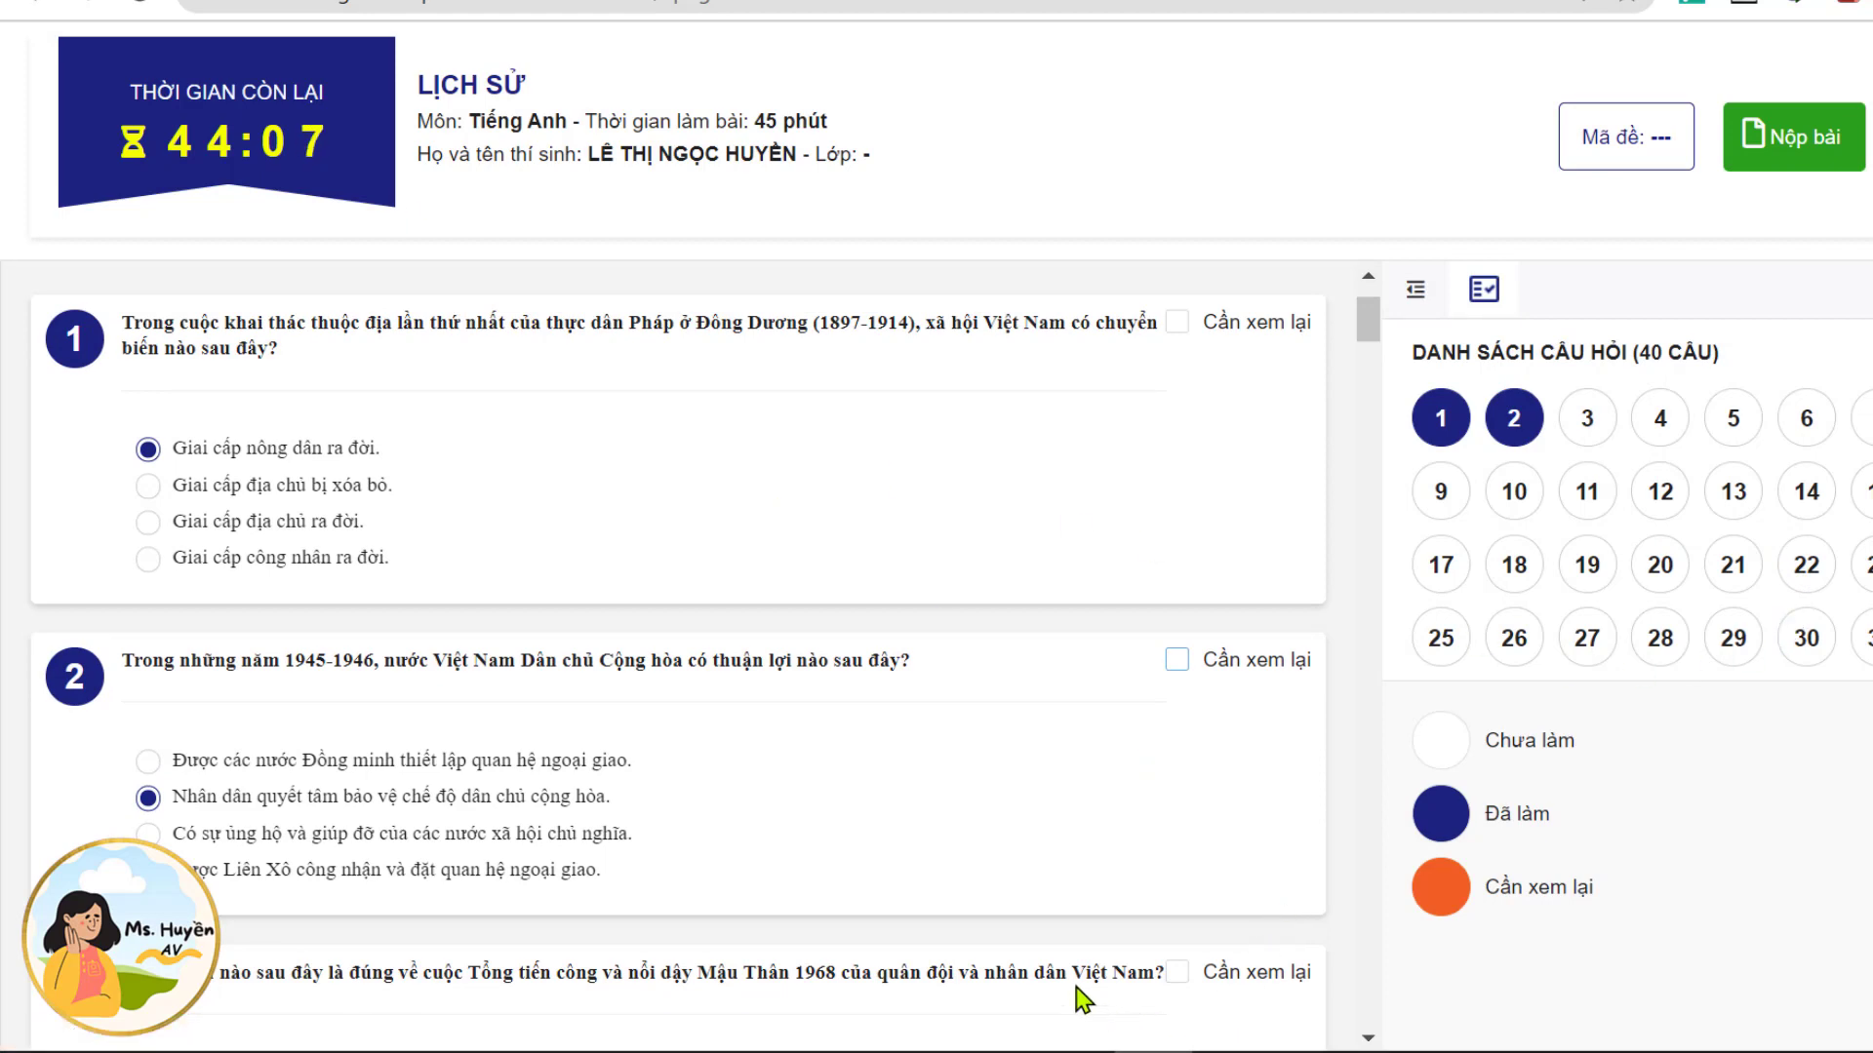
Switch to the DEMO LICH SU document in Word and review the tagged questions from the beginning.
left_click(1073, 1021)
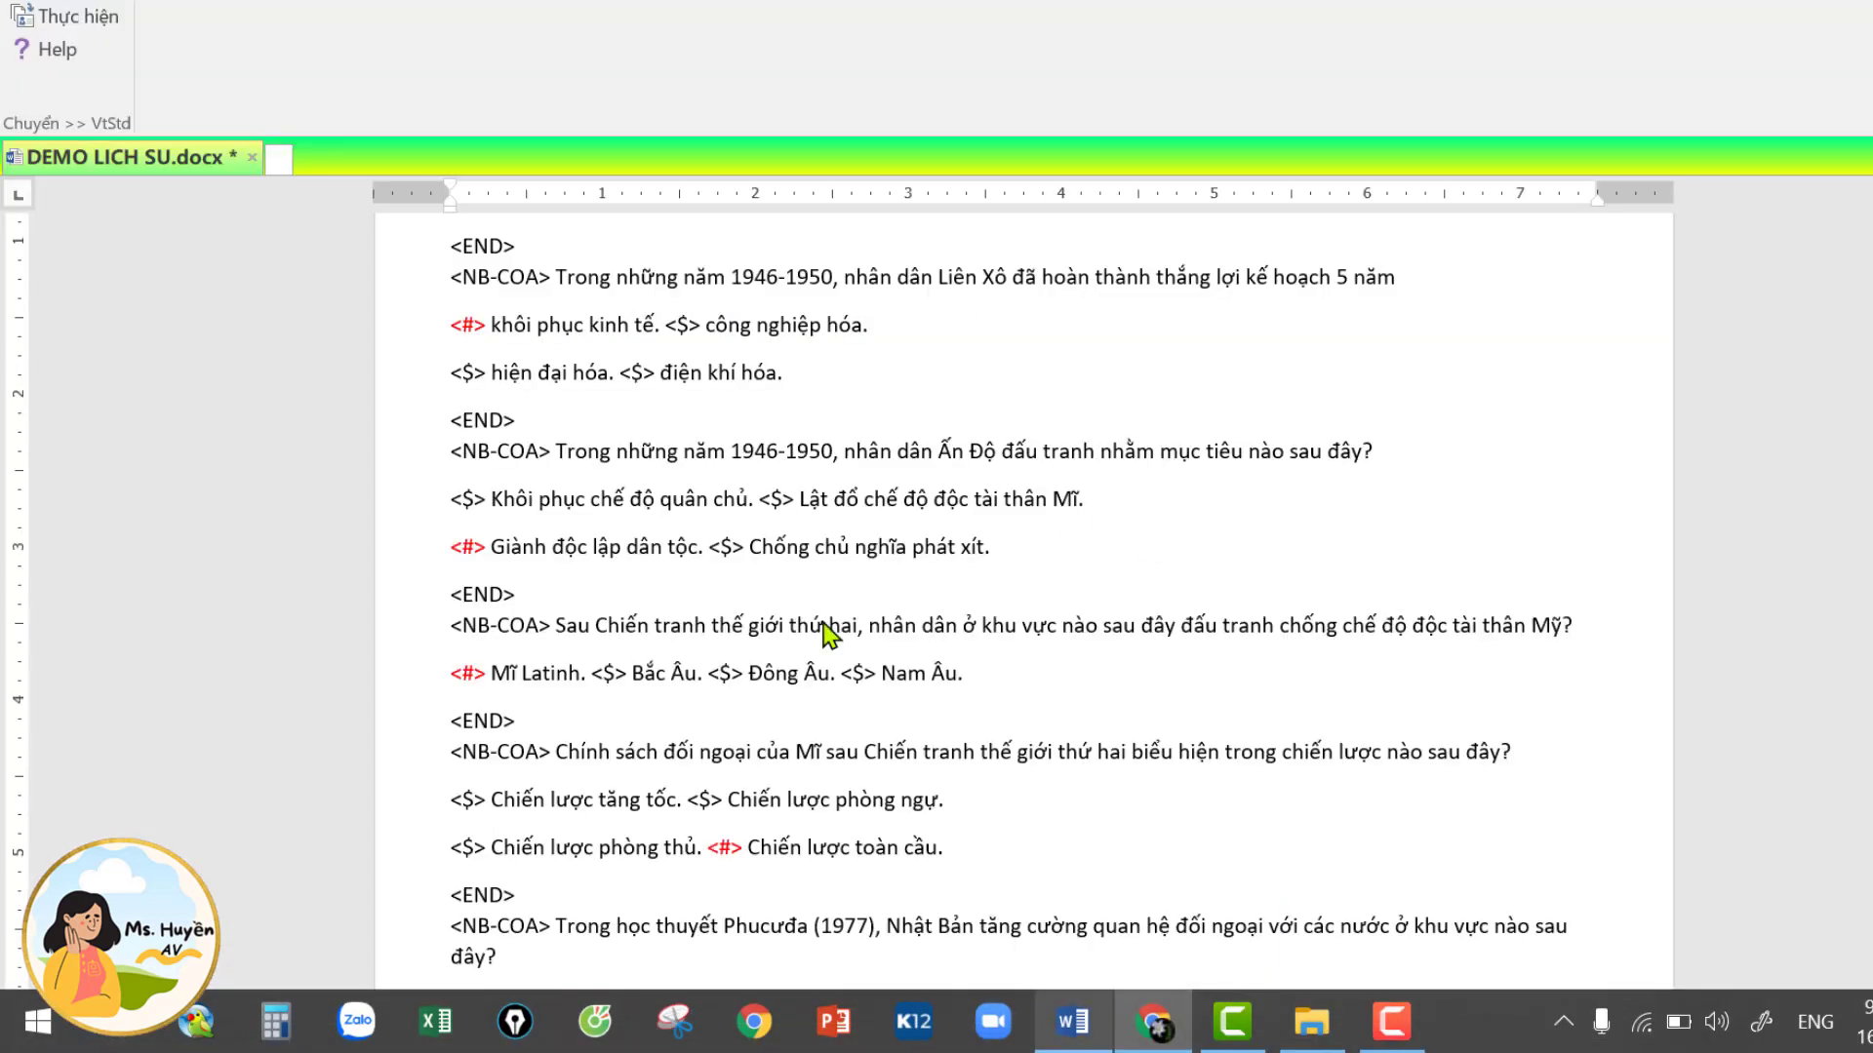
key("ctrl+a")
scroll(827, 635, "up", 2)
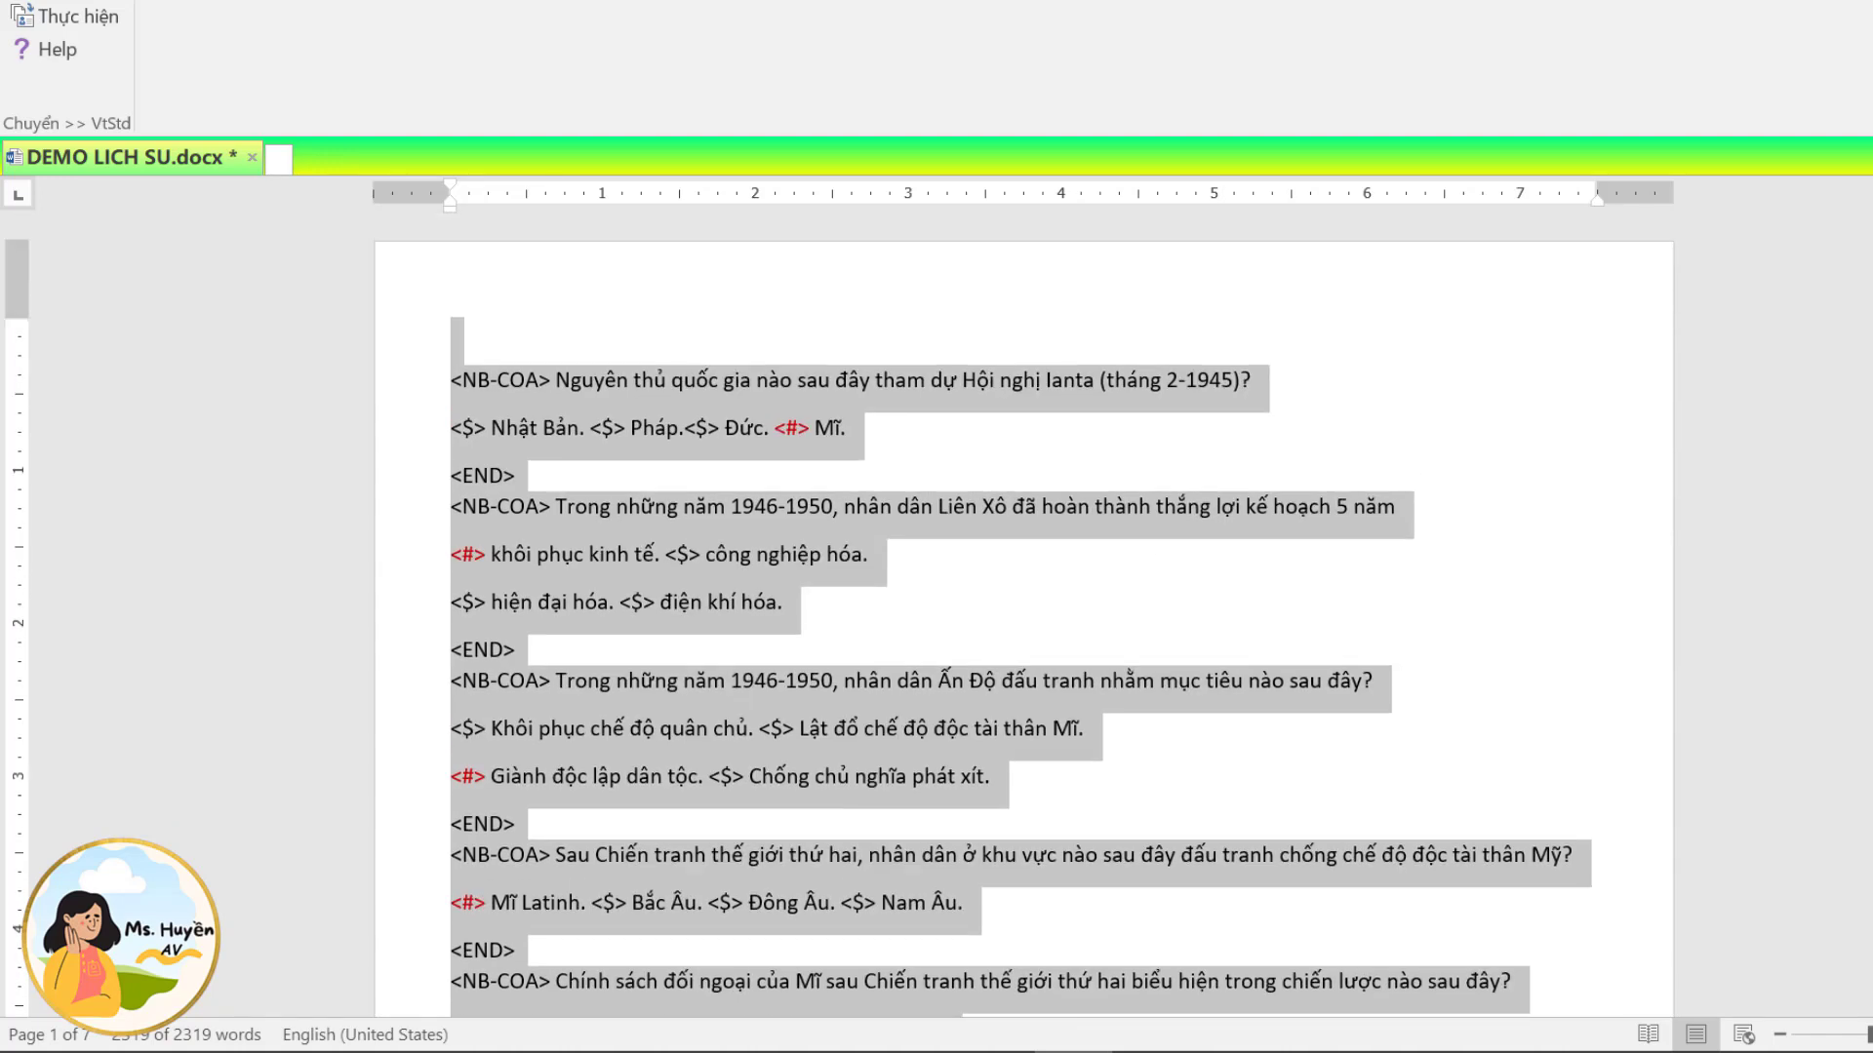
left_click(995, 503)
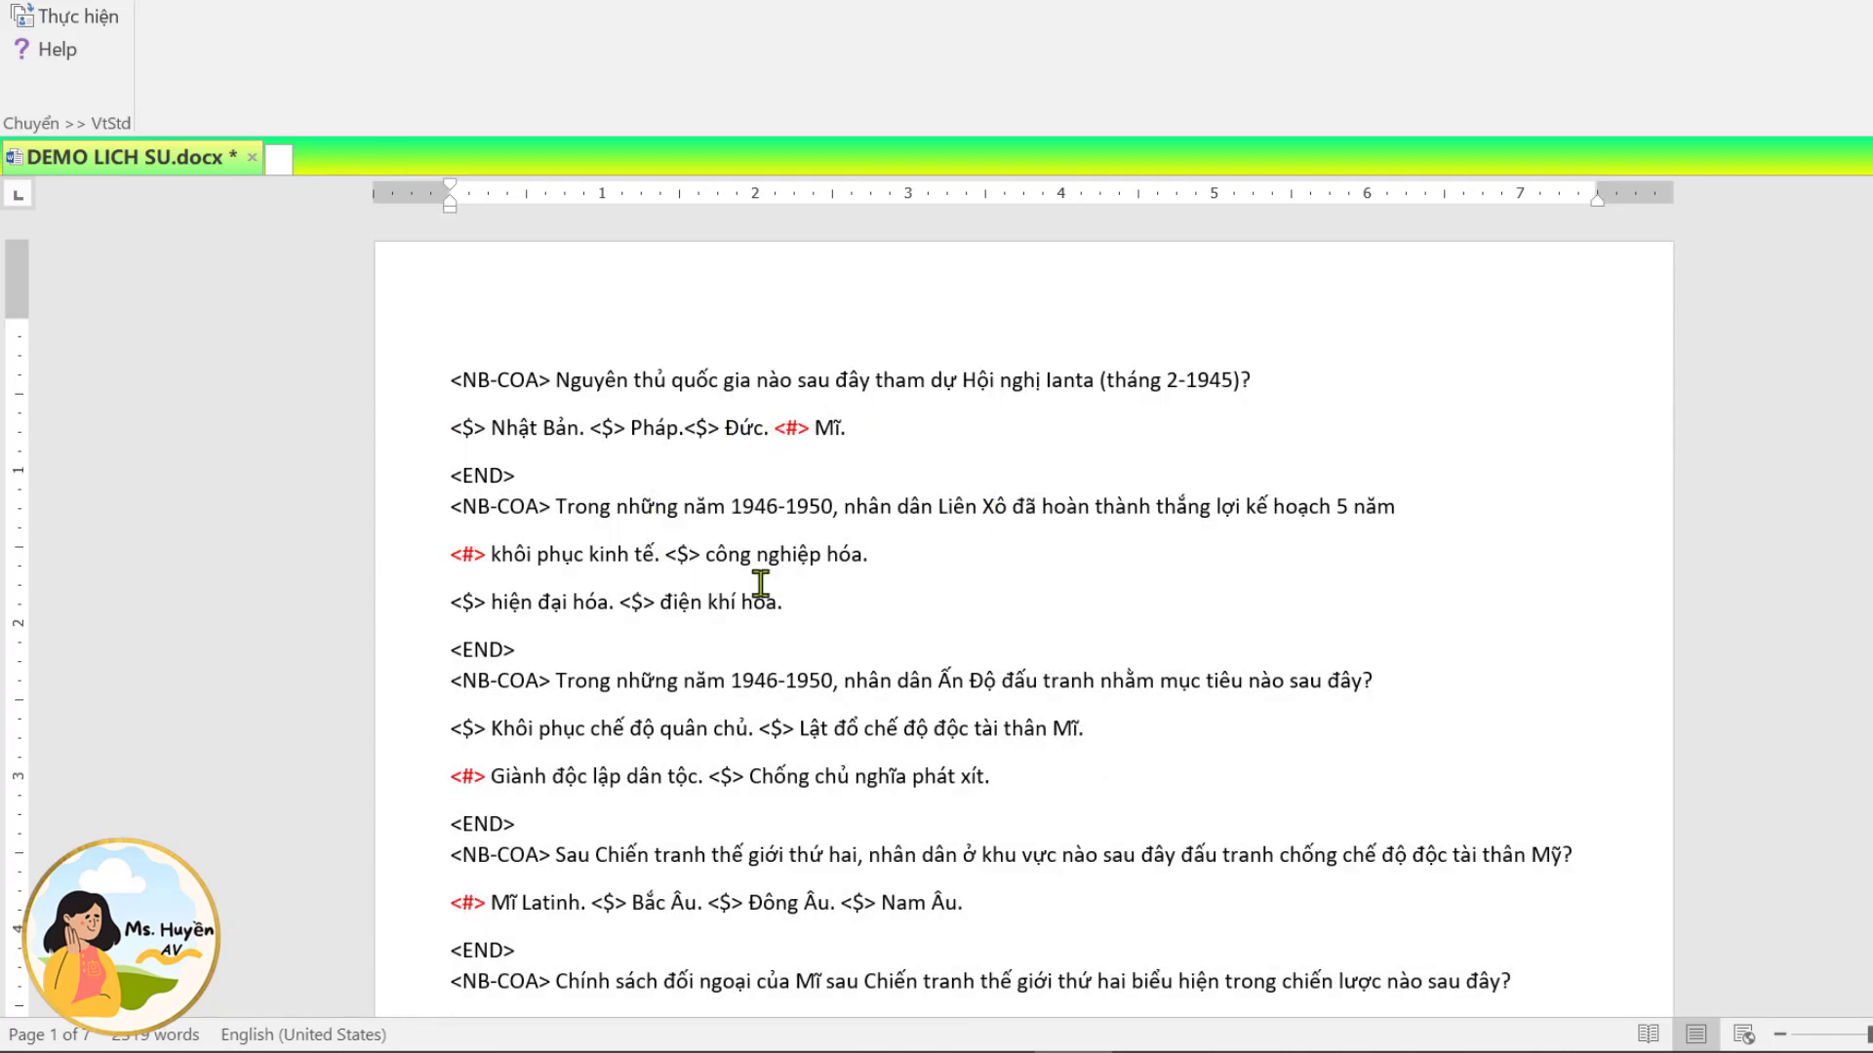